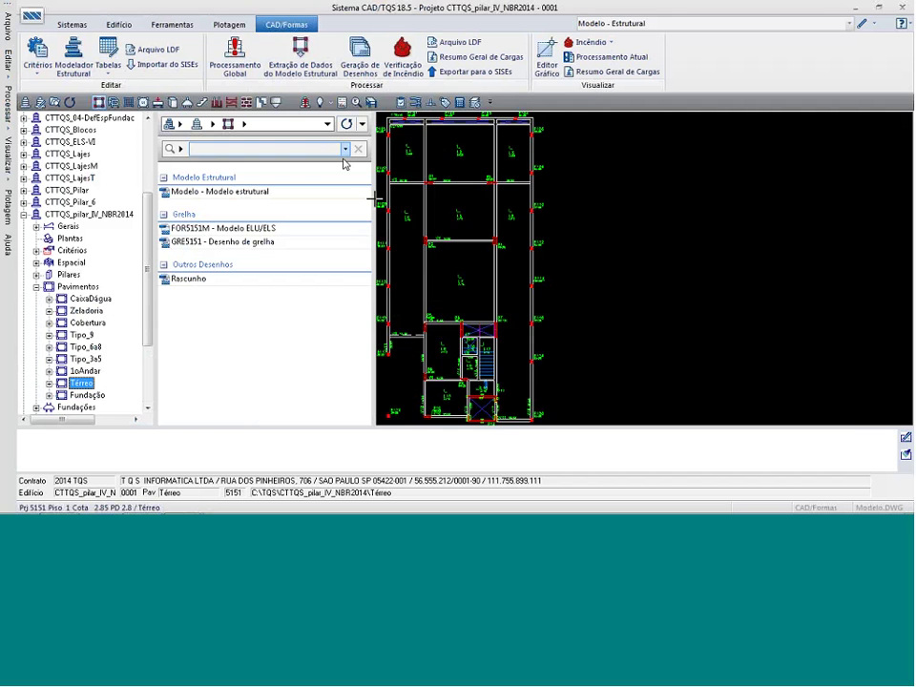
View the building's global processing settings, then leave them without processing
{"action": "left_click", "coordinate": [304, 102]}
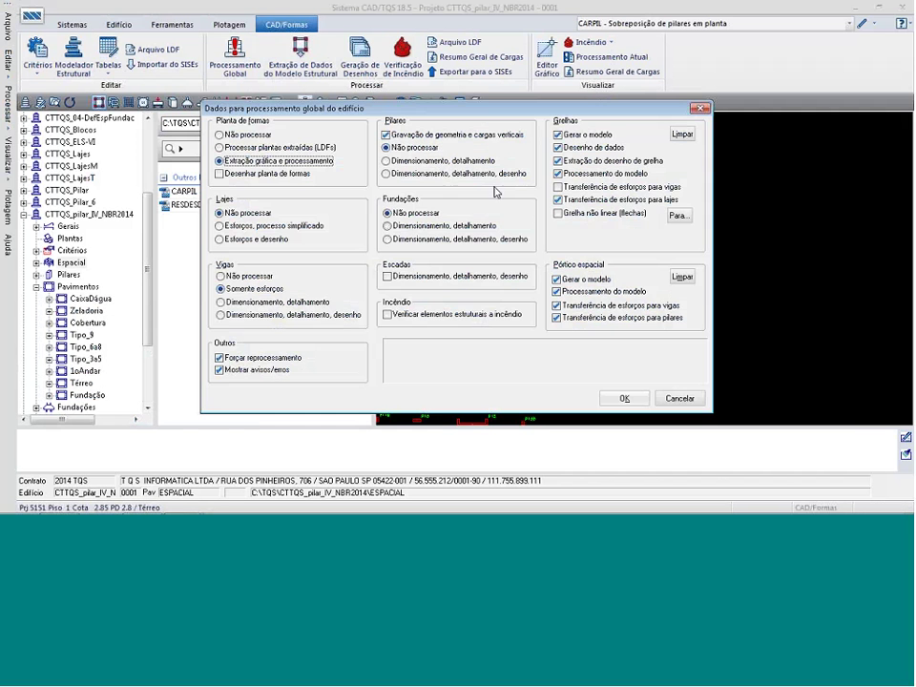
{"action": "left_click", "coordinate": [676, 397]}
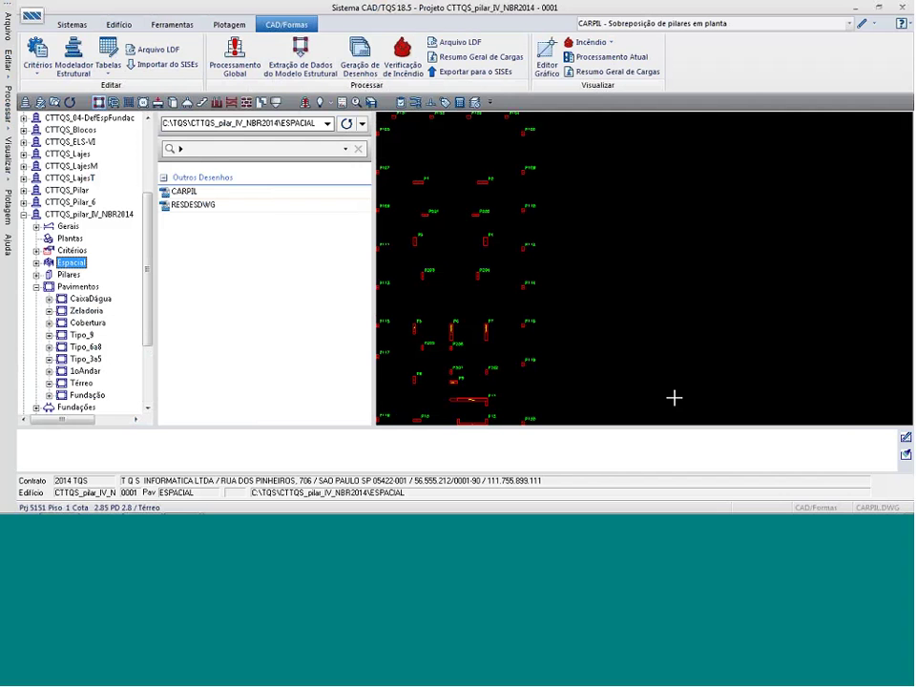
Inspect the building's column data for P5 at lances 2, 3, 4 and 10, and for P1 and P102 at lance 1
{"action": "left_click", "coordinate": [69, 276]}
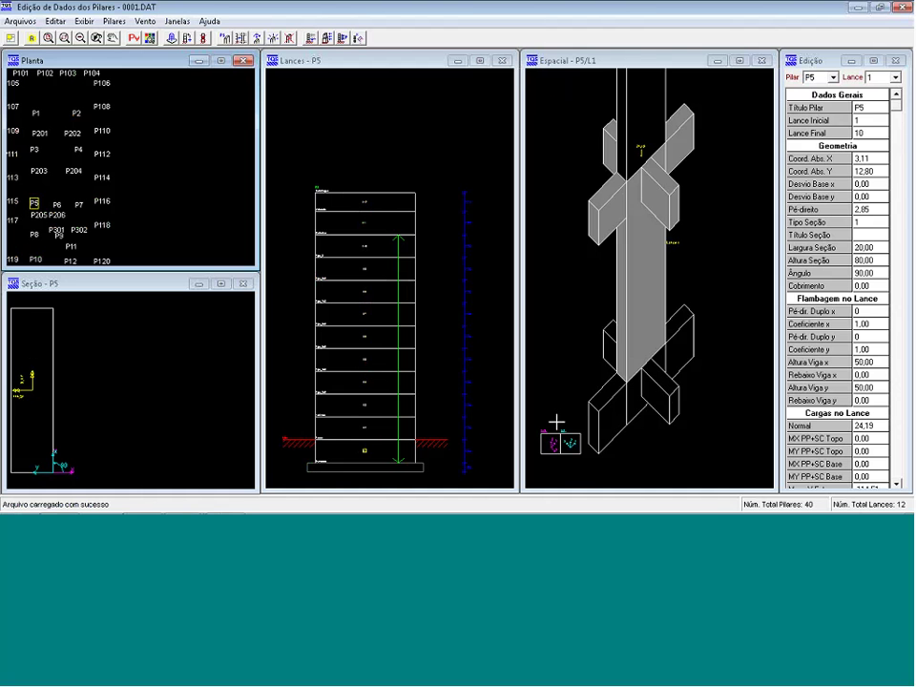
{"action": "left_click", "coordinate": [373, 427]}
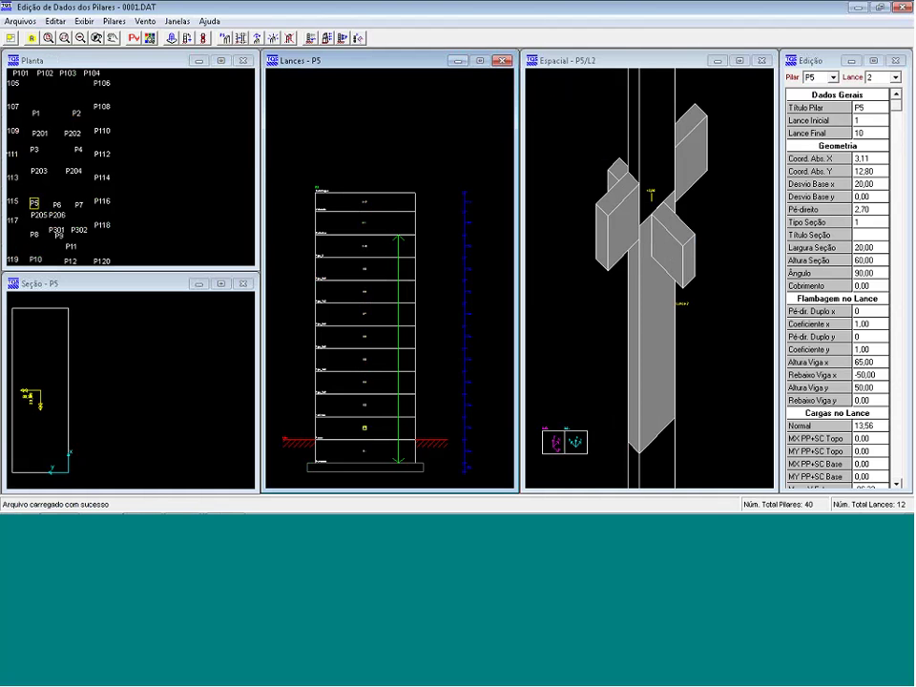
{"action": "left_click", "coordinate": [385, 404]}
{"action": "left_click", "coordinate": [383, 381]}
{"action": "left_click", "coordinate": [375, 245]}
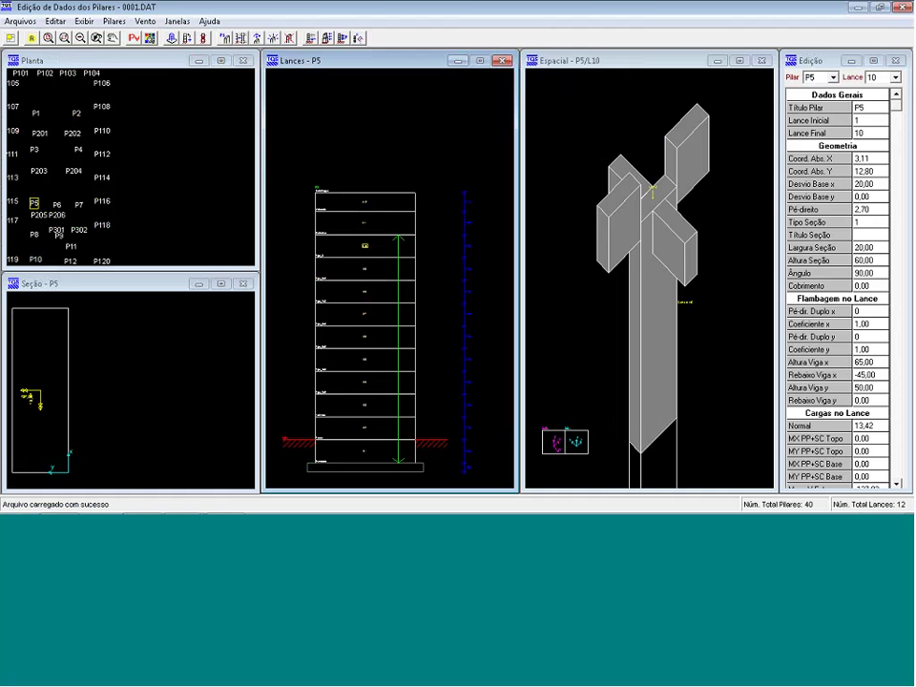
{"action": "left_click", "coordinate": [37, 114]}
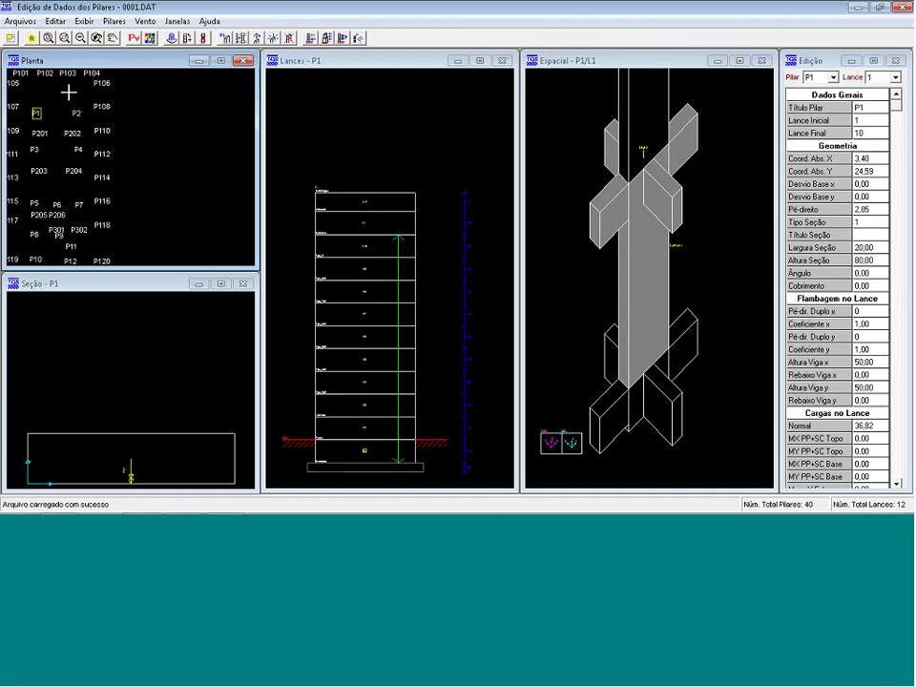
{"action": "left_click", "coordinate": [45, 77]}
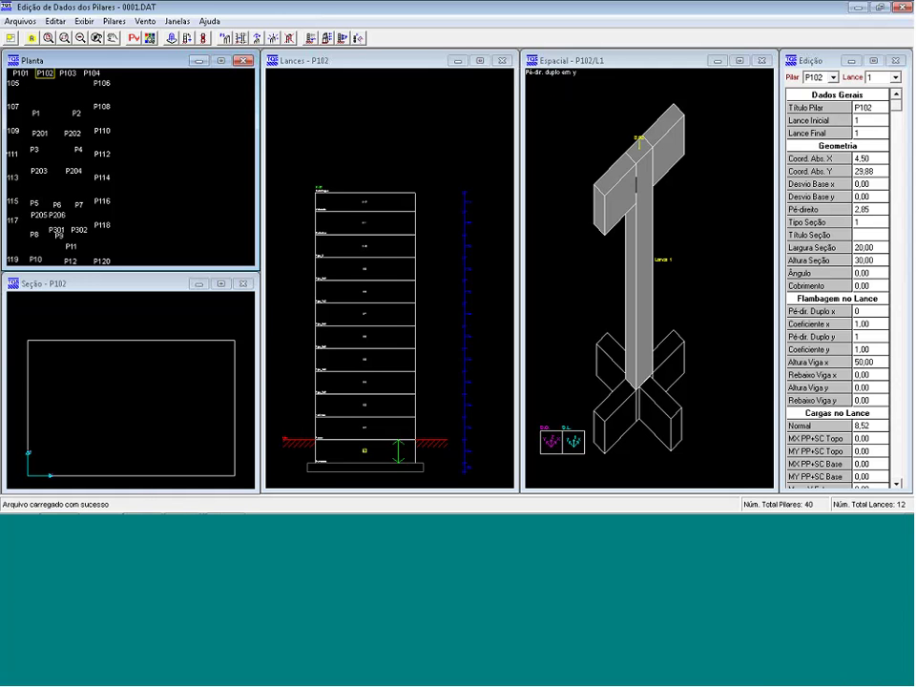
Open the Térreo floor in the structural modeler and examine the planter area around column P102
{"action": "key", "text": "alt+Tab"}
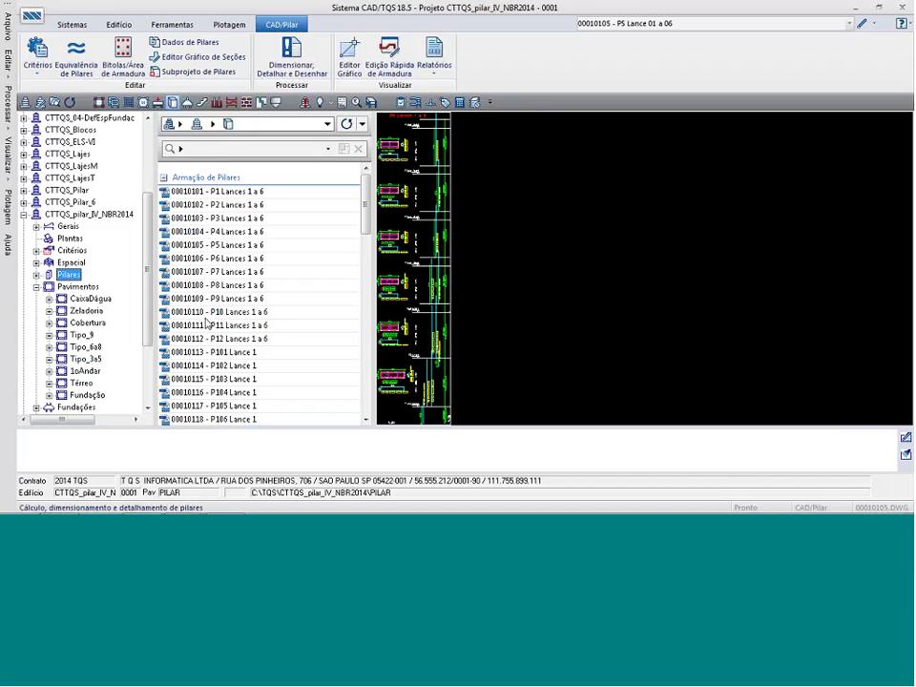
{"action": "left_click", "coordinate": [84, 383]}
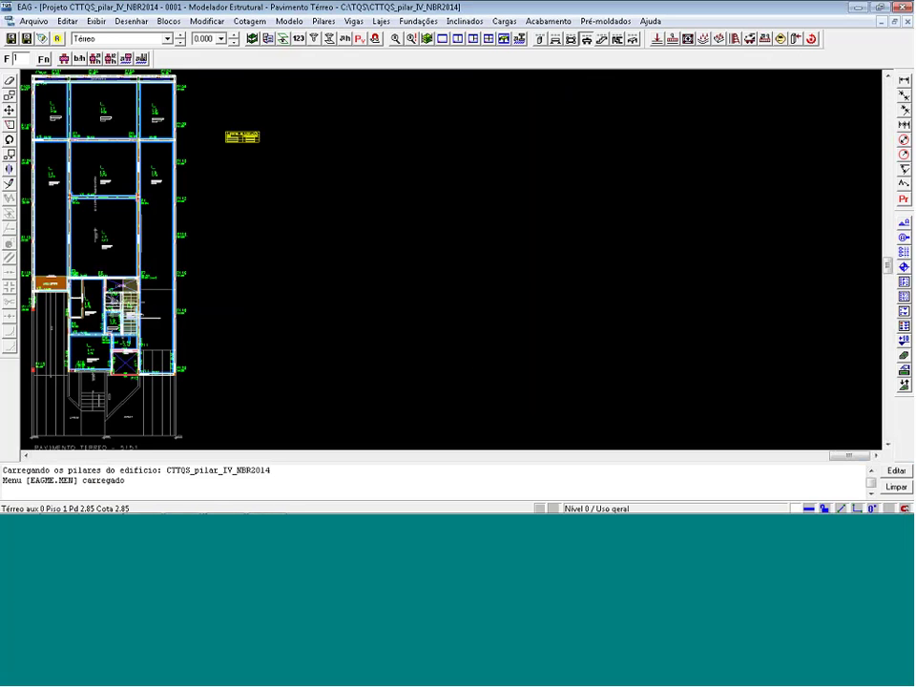
{"action": "key", "text": "F8"}
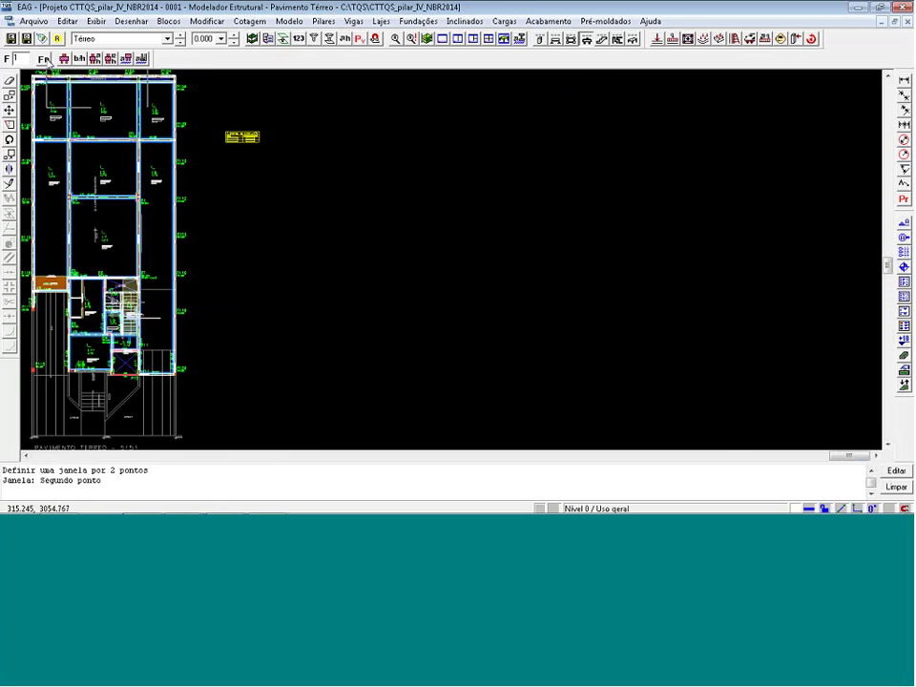
{"action": "left_click", "coordinate": [158, 95]}
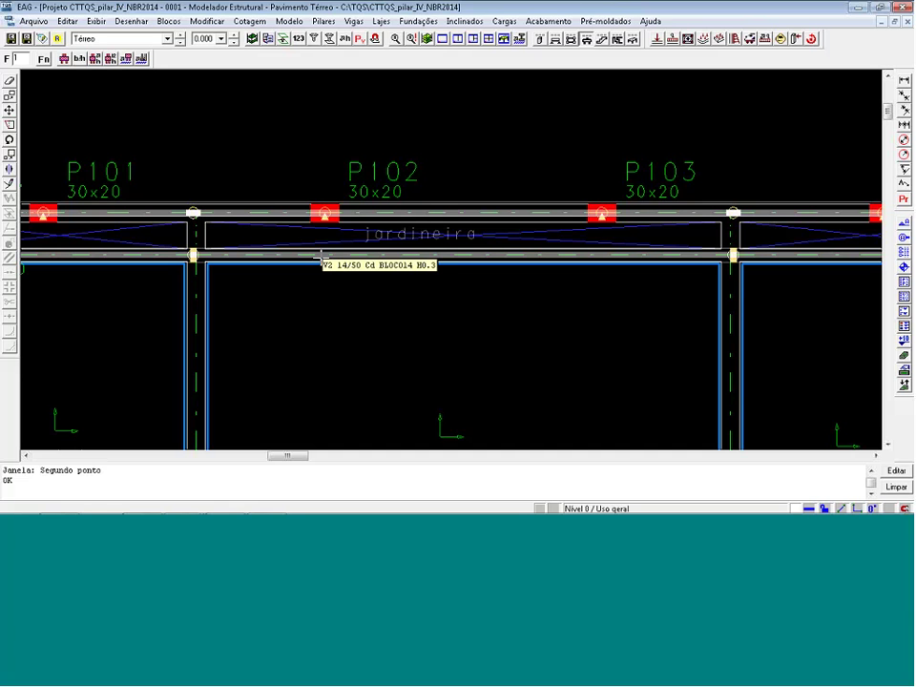
Switch back to the column data editor and display the data of column P1
{"action": "key", "text": "alt+Tab"}
{"action": "key", "text": "alt+Tab"}
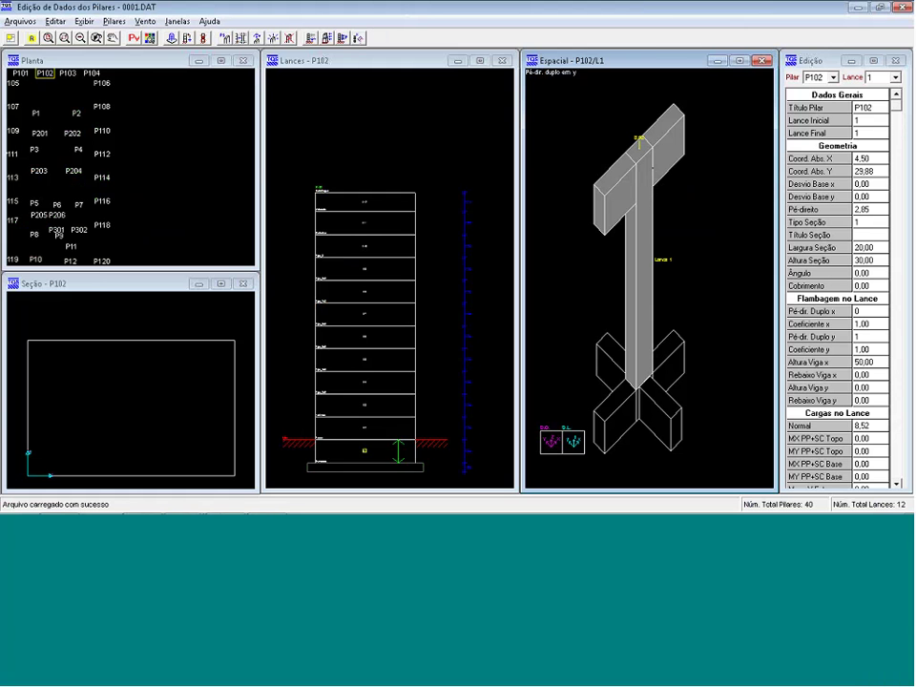
{"action": "left_click", "coordinate": [39, 113]}
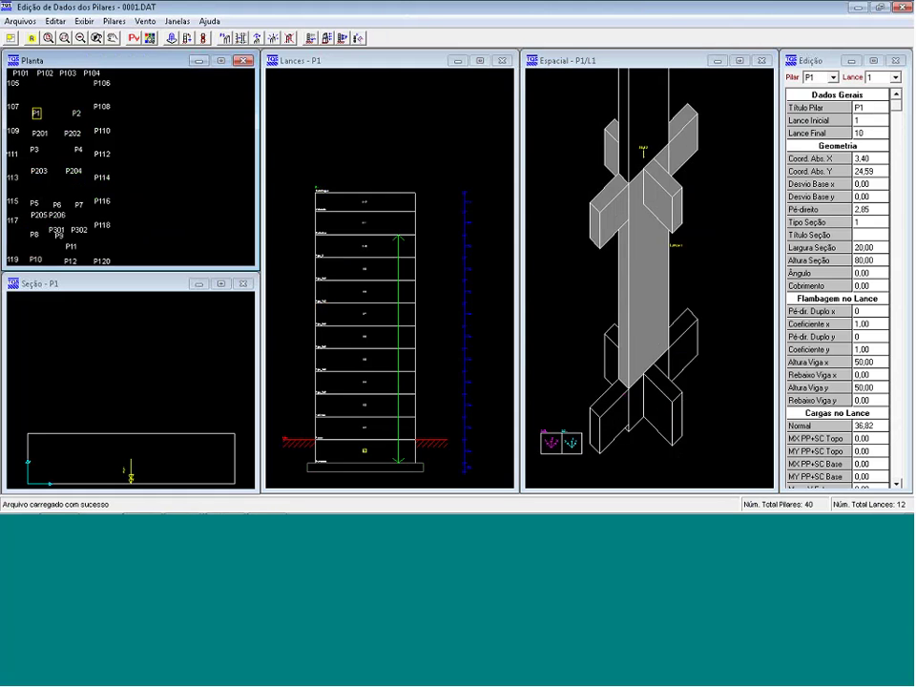
Return to the Térreo structural model and examine how the beams connect to columns P1, P3 and P4
{"action": "key", "text": "alt+Tab"}
{"action": "key", "text": "alt+Tab"}
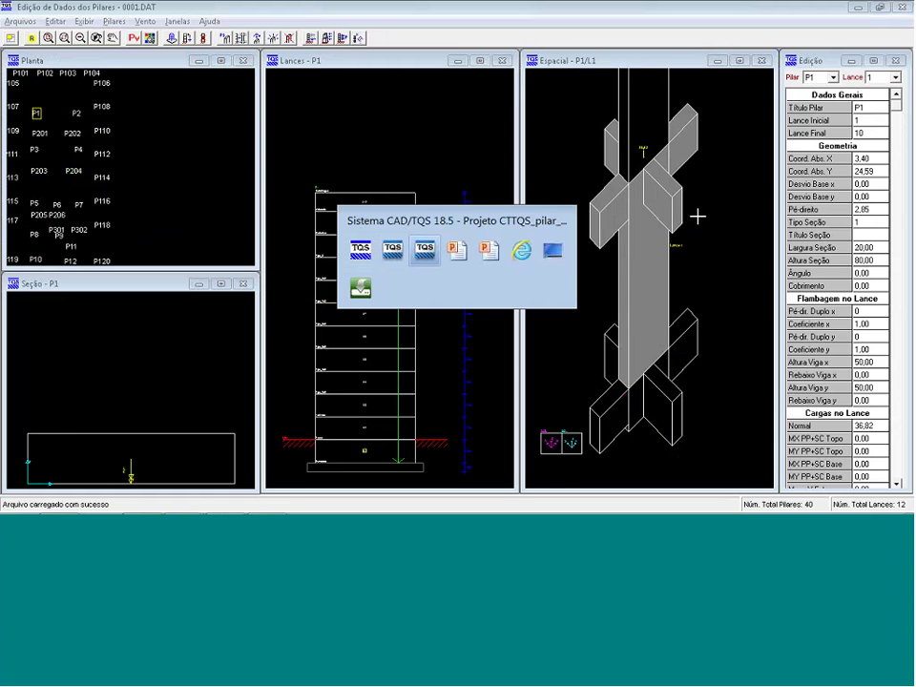
{"action": "left_click", "coordinate": [399, 257]}
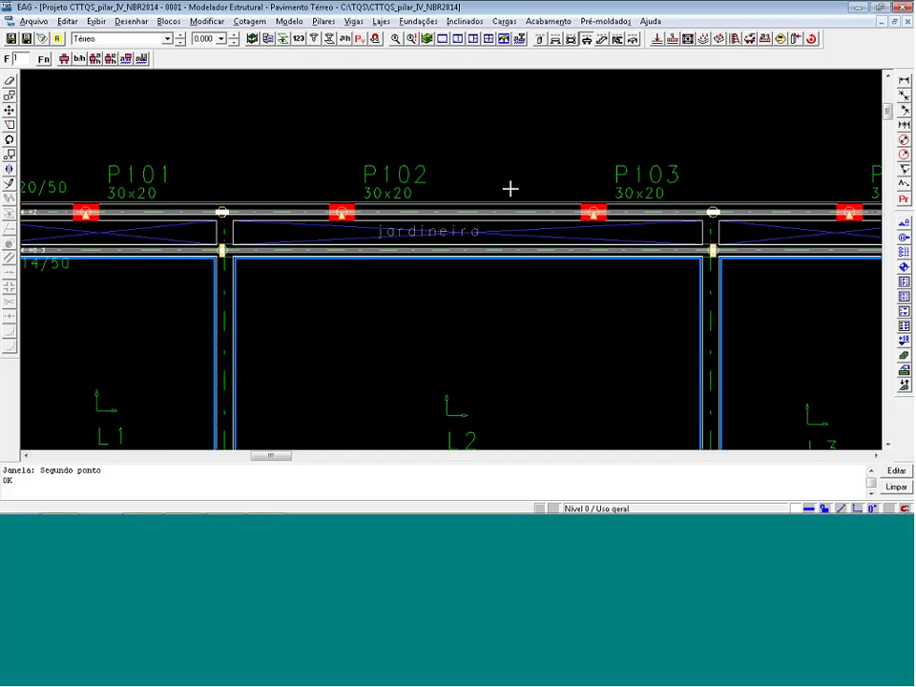
{"action": "scroll", "coordinate": [510, 184], "scroll_direction": "down", "scroll_amount": 1}
{"action": "scroll", "coordinate": [516, 162], "scroll_direction": "down", "scroll_amount": 4}
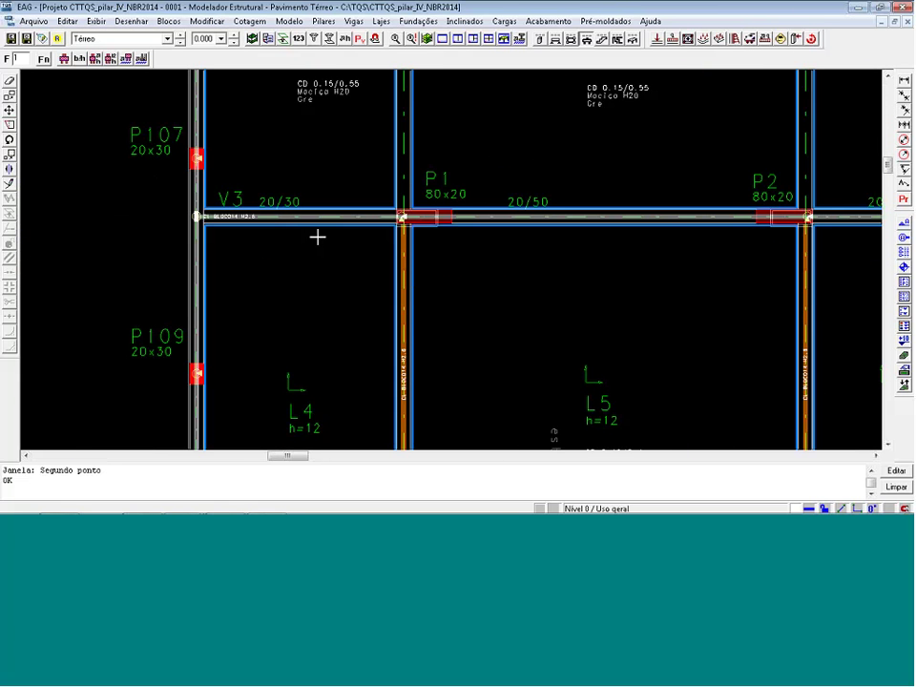
{"action": "scroll", "coordinate": [440, 239], "scroll_direction": "up", "scroll_amount": 1}
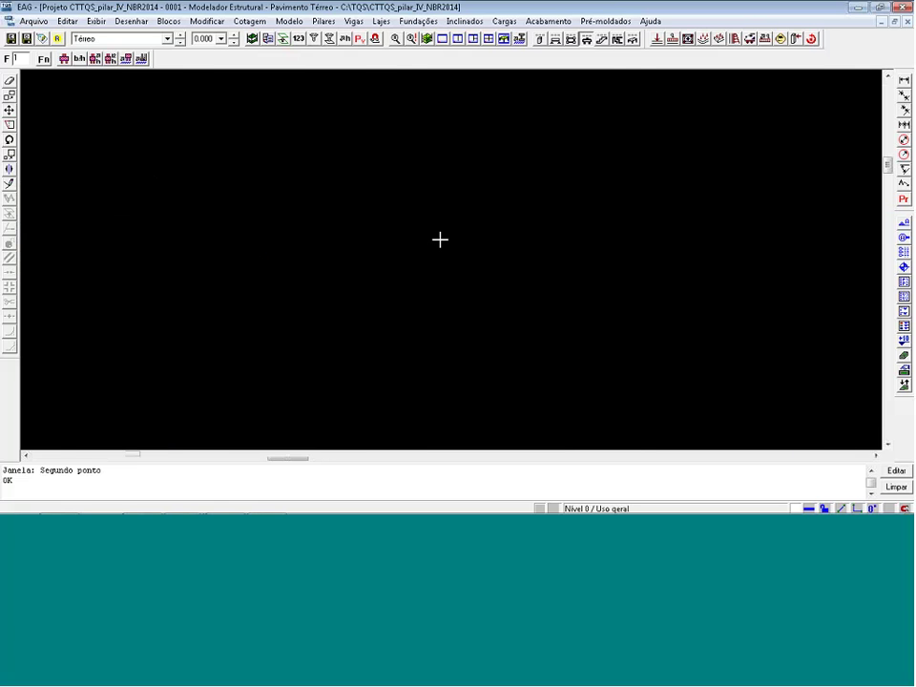
{"action": "scroll", "coordinate": [440, 238], "scroll_direction": "up", "scroll_amount": 1}
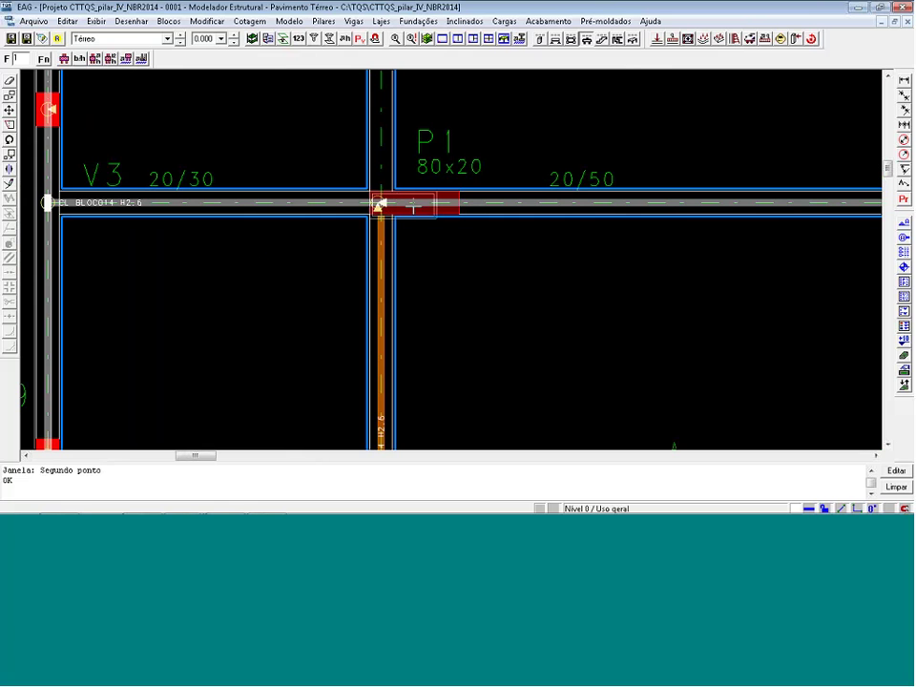
{"action": "scroll", "coordinate": [650, 217], "scroll_direction": "down", "scroll_amount": 1}
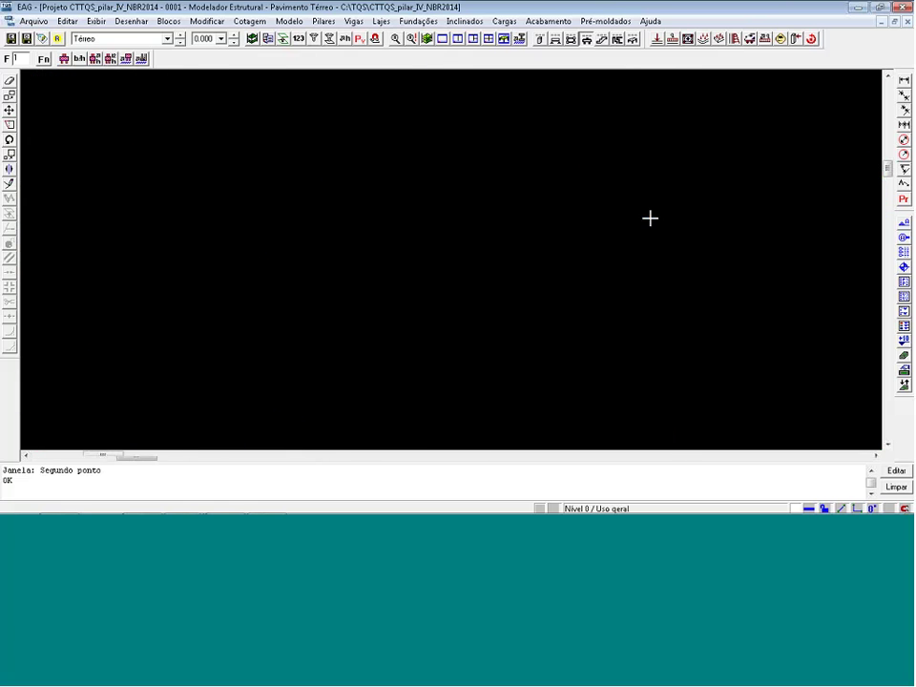
{"action": "scroll", "coordinate": [380, 102], "scroll_direction": "down", "scroll_amount": 2}
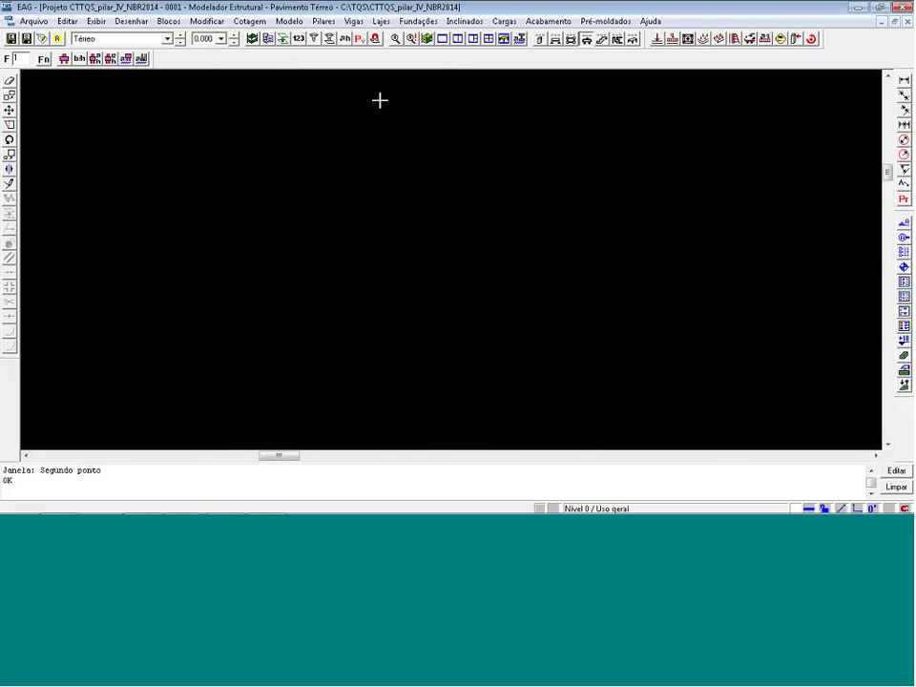
{"action": "scroll", "coordinate": [463, 394], "scroll_direction": "up", "scroll_amount": 2}
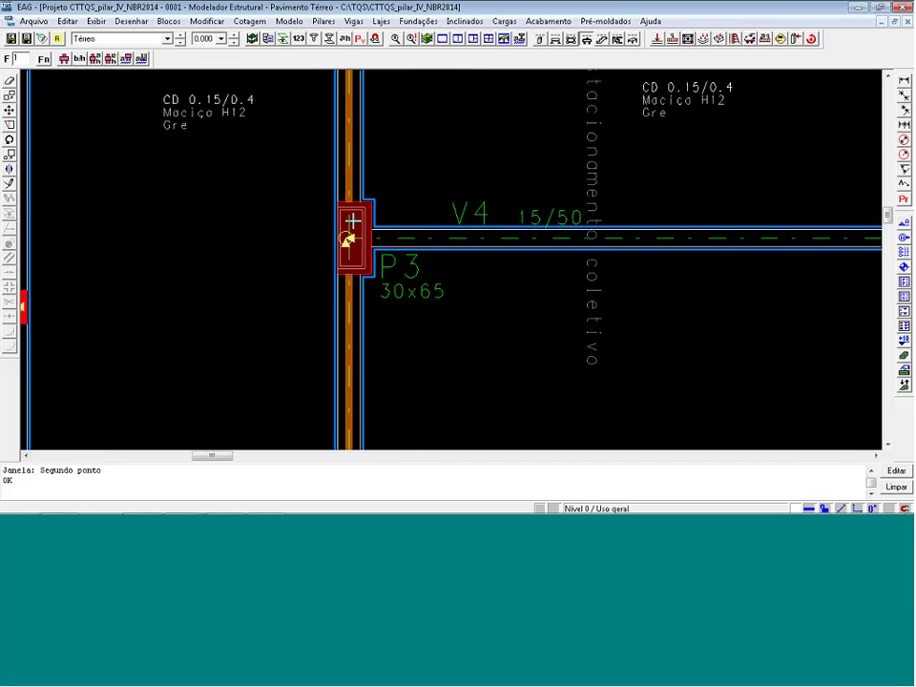
{"action": "scroll", "coordinate": [222, 277], "scroll_direction": "down", "scroll_amount": 3}
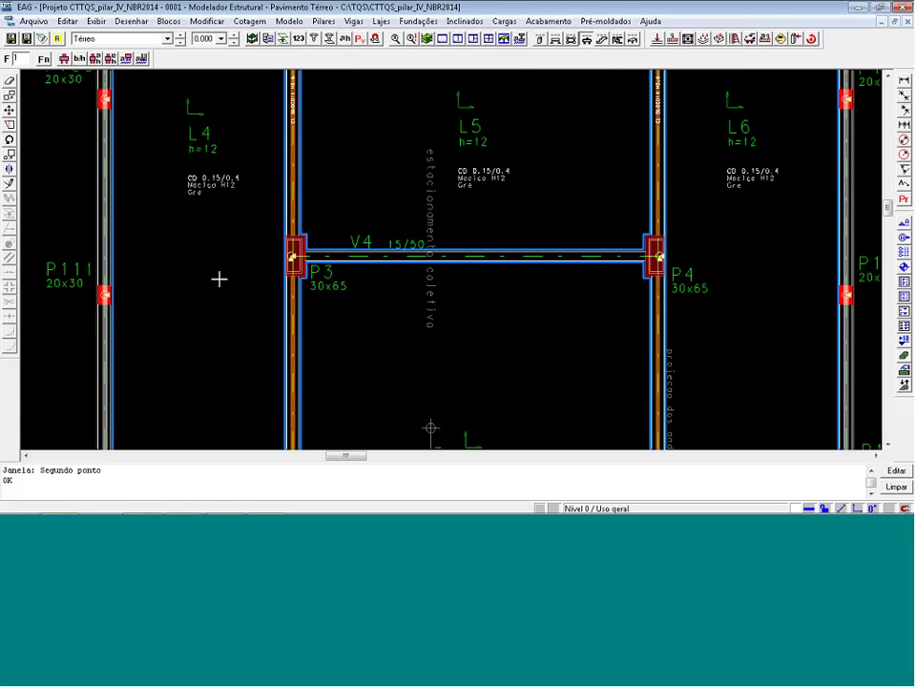
Close the structural modeler and the column data editor
{"action": "left_click", "coordinate": [902, 7]}
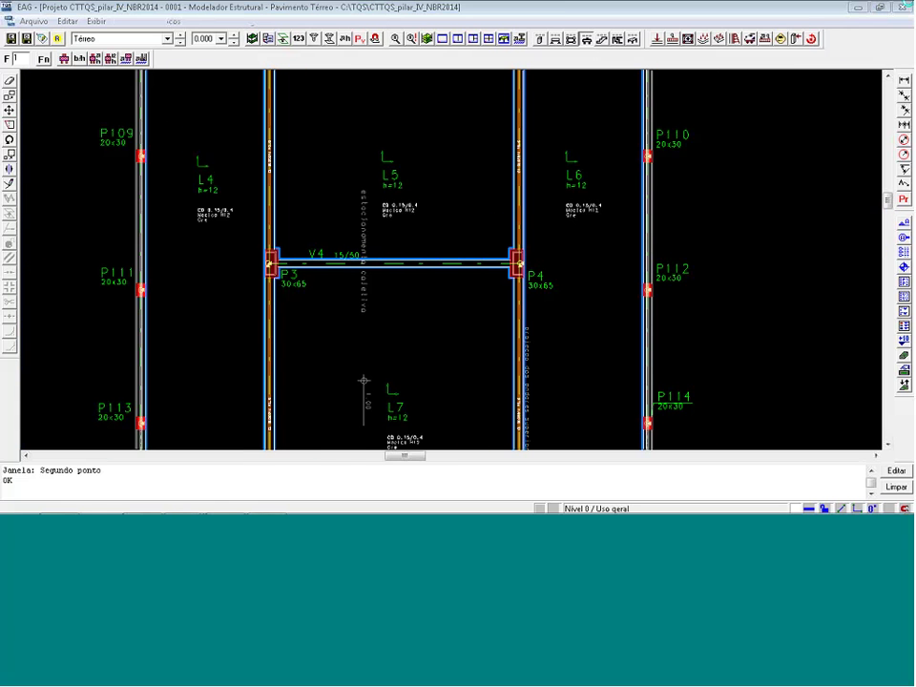
{"action": "left_click", "coordinate": [568, 309]}
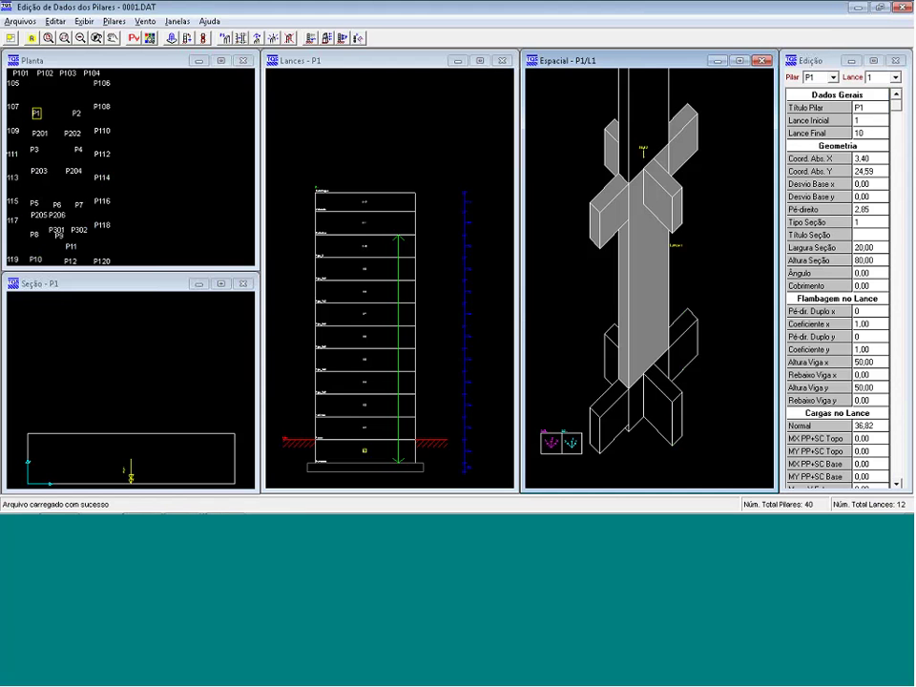
{"action": "left_click", "coordinate": [903, 6]}
{"action": "left_click", "coordinate": [490, 304]}
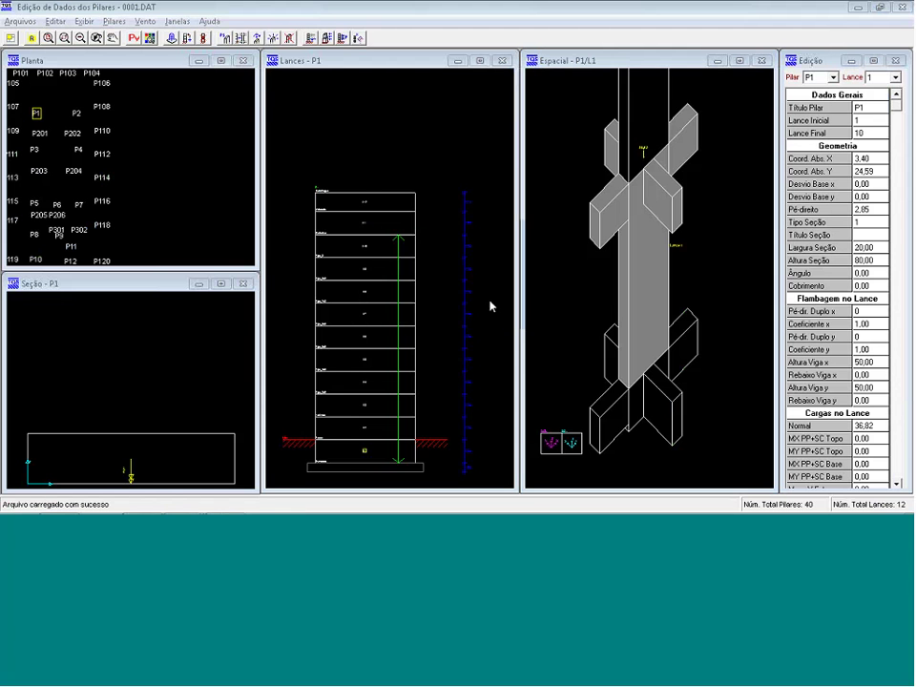
{"action": "key", "text": "alt+Tab"}
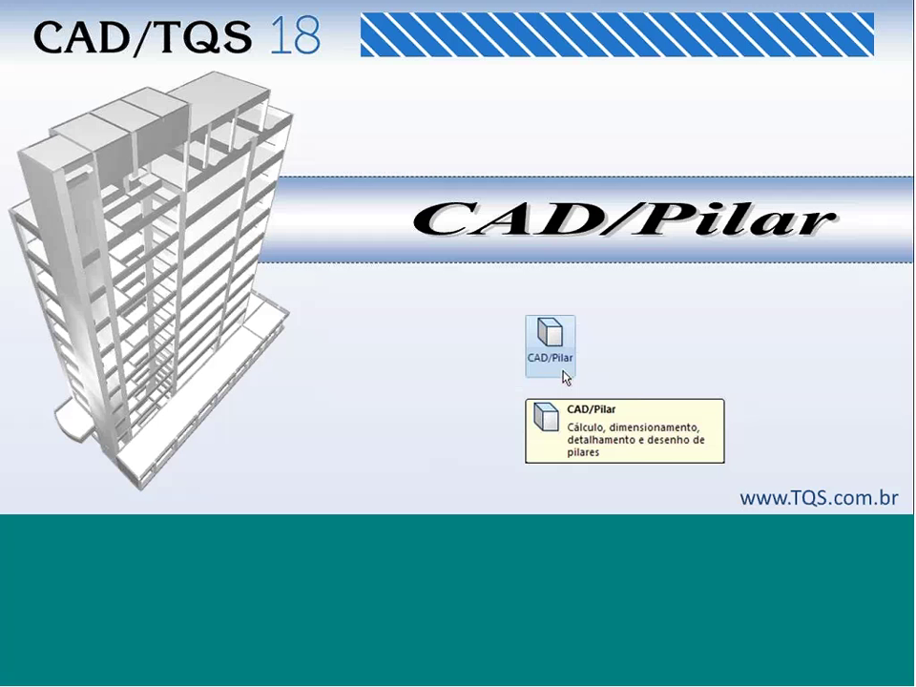
{"action": "key", "text": "Right"}
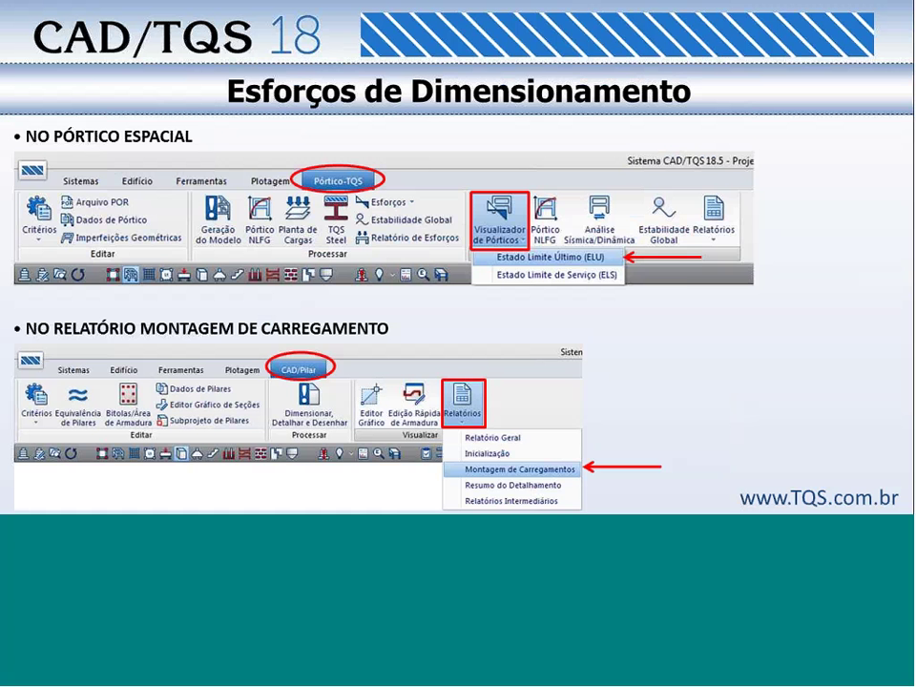
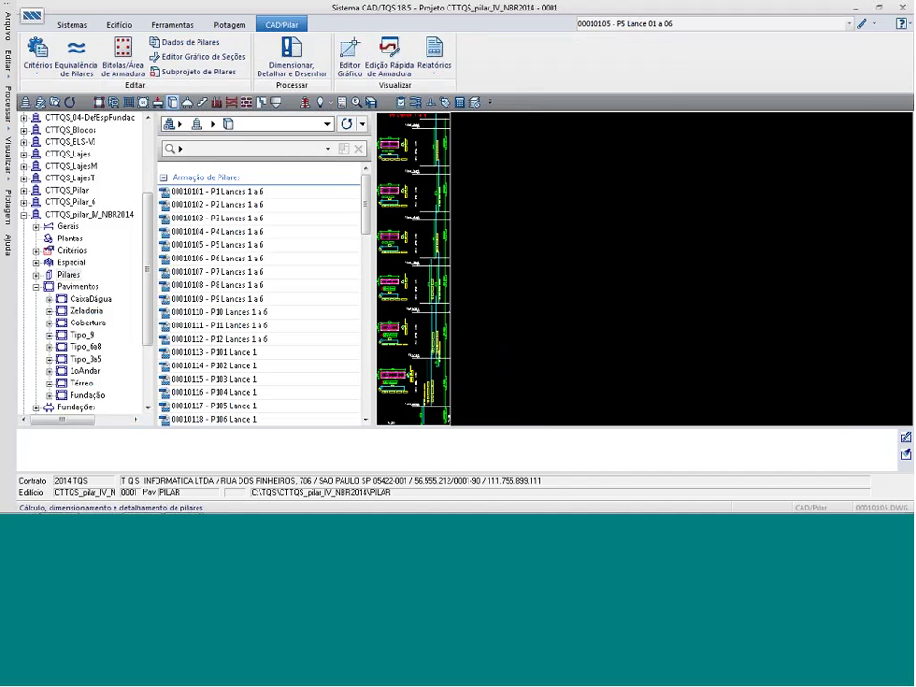
Open the Montagem de Carregamentos report for column P12, lances 1 a 6
{"action": "left_click", "coordinate": [257, 339]}
{"action": "right_click", "coordinate": [255, 341]}
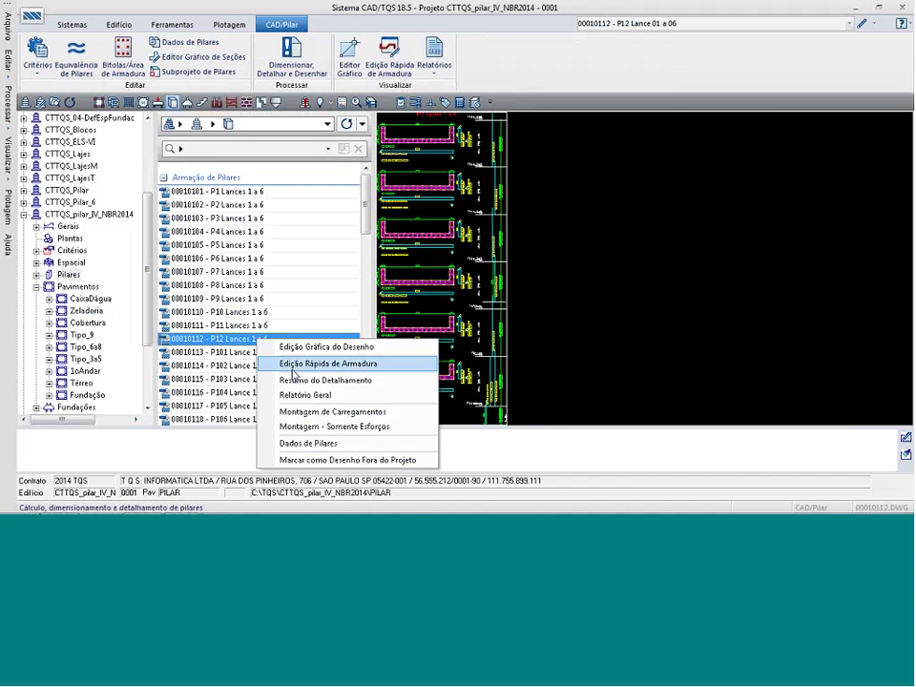
{"action": "left_click", "coordinate": [315, 414]}
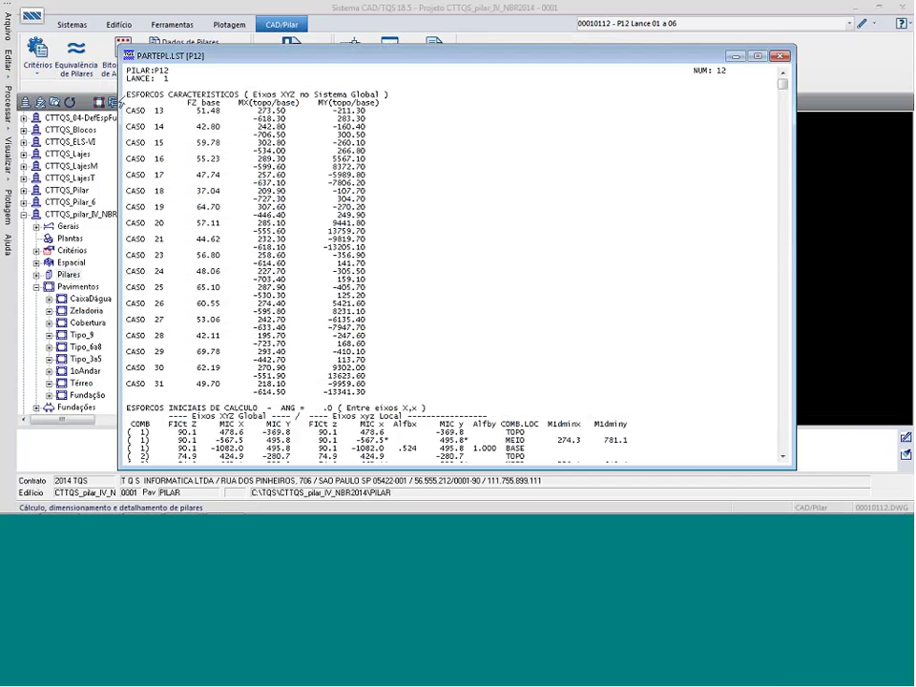
Examine the characteristic forces, initial design forces, eccentricities and criteria values of column P12 from lance 1 into lance 2
{"action": "left_click", "coordinate": [247, 94], "text": "shift"}
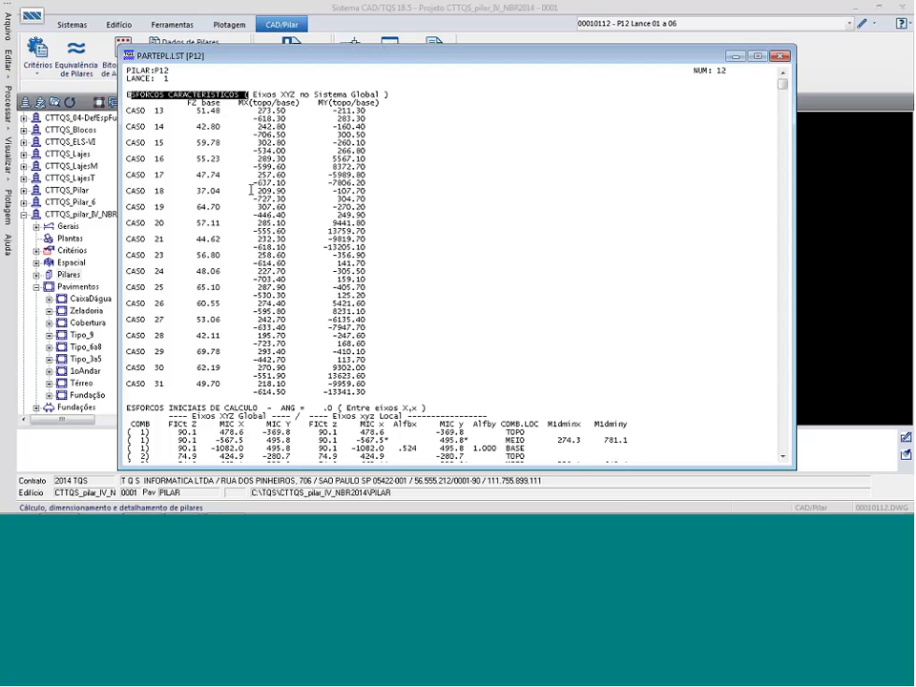
{"action": "scroll", "coordinate": [244, 183], "scroll_direction": "down", "scroll_amount": 1}
{"action": "scroll", "coordinate": [245, 182], "scroll_direction": "down", "scroll_amount": 3}
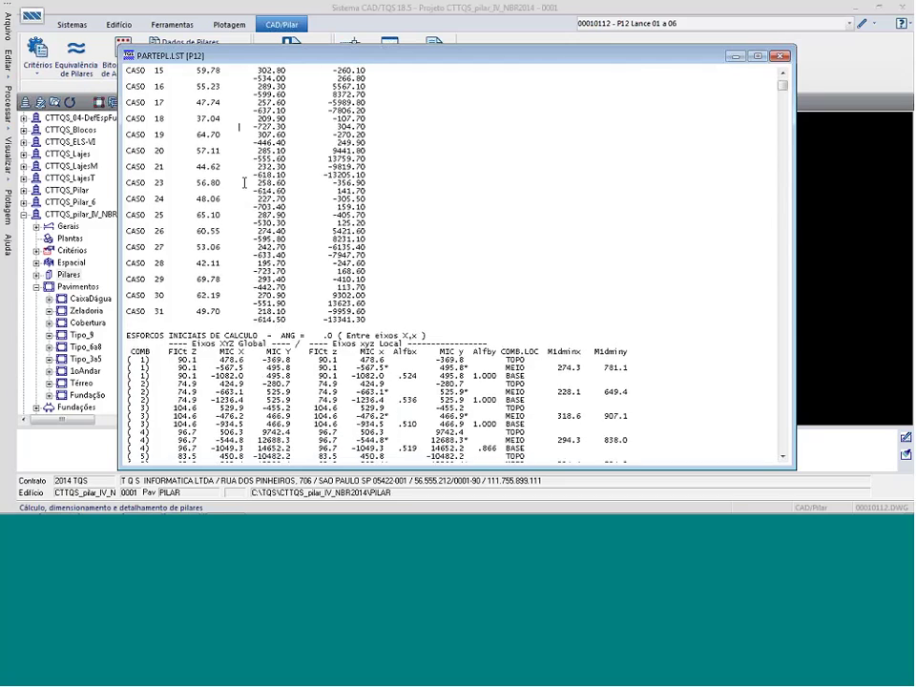
{"action": "scroll", "coordinate": [245, 182], "scroll_direction": "up", "scroll_amount": 3}
{"action": "scroll", "coordinate": [244, 182], "scroll_direction": "down", "scroll_amount": 15}
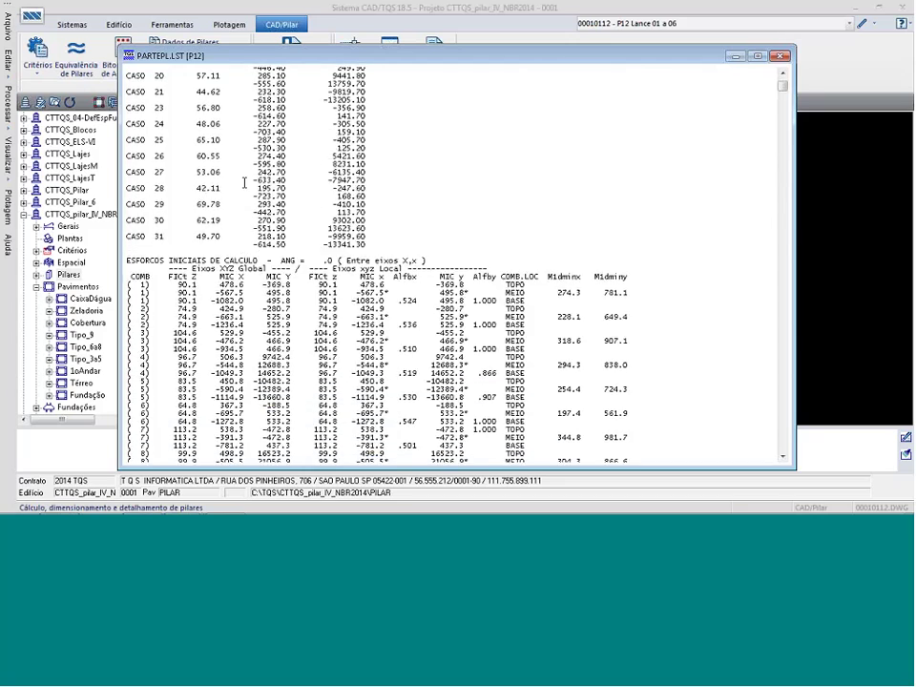
{"action": "scroll", "coordinate": [244, 181], "scroll_direction": "down", "scroll_amount": 15}
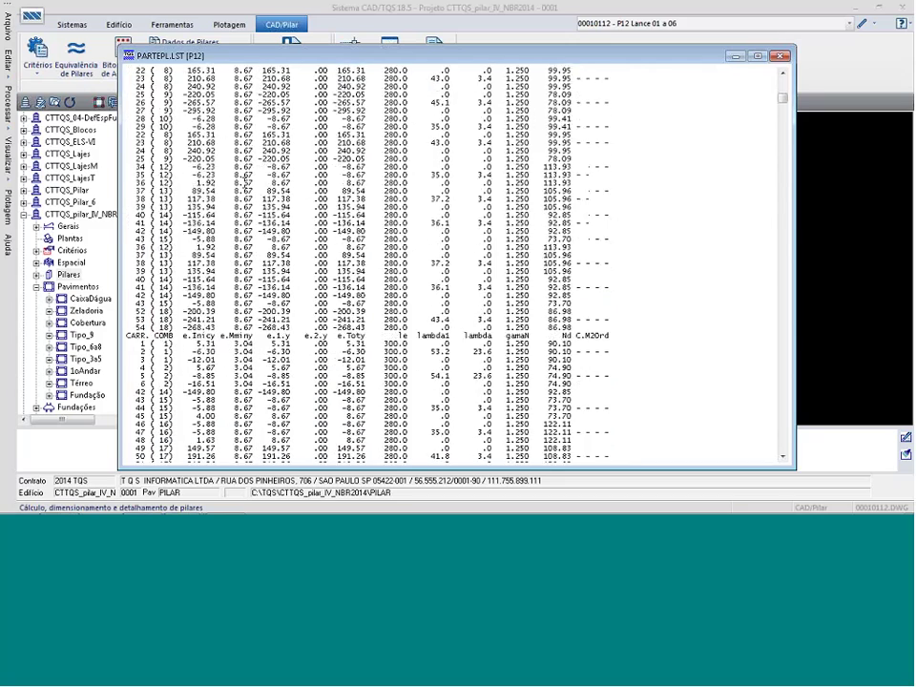
{"action": "scroll", "coordinate": [244, 181], "scroll_direction": "down", "scroll_amount": 15}
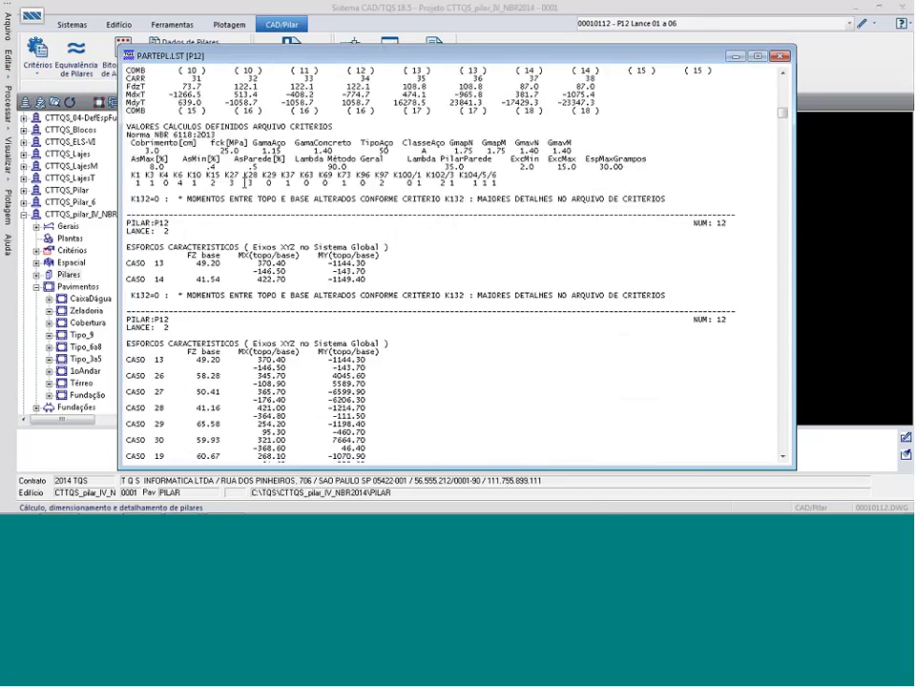
Examine the P12 report from lance 2 into lance 3 and mark the FZ base force of Caso 13
{"action": "scroll", "coordinate": [196, 174], "scroll_direction": "down", "scroll_amount": 15}
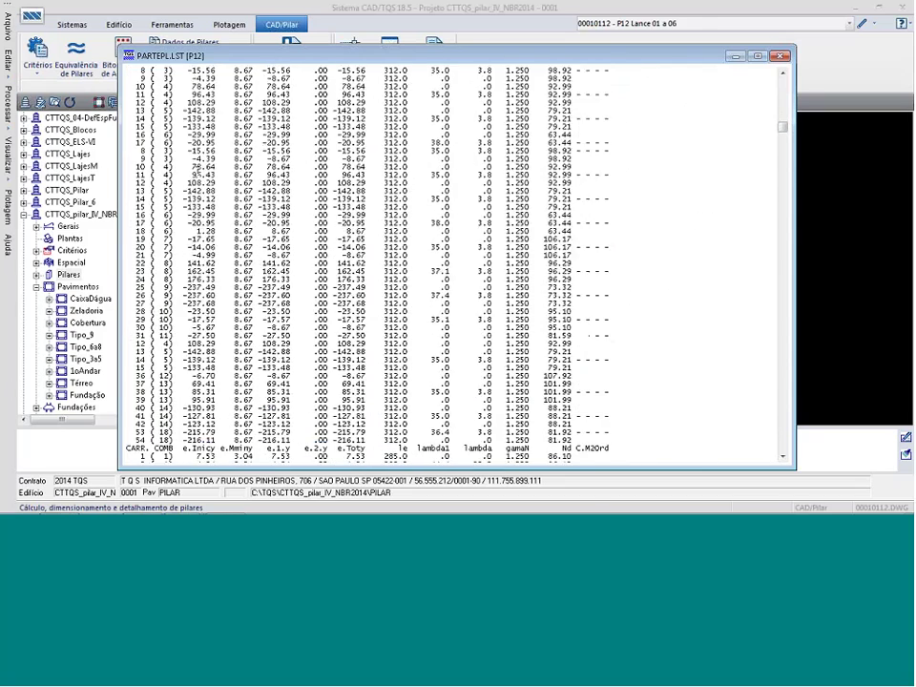
{"action": "scroll", "coordinate": [196, 173], "scroll_direction": "down", "scroll_amount": 10}
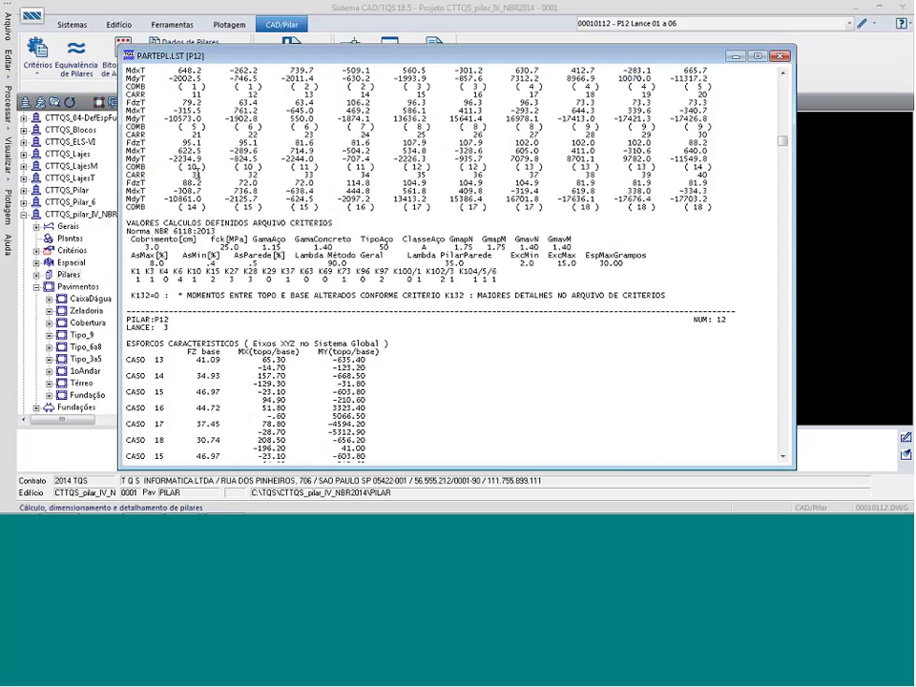
{"action": "scroll", "coordinate": [181, 286], "scroll_direction": "down", "scroll_amount": 3}
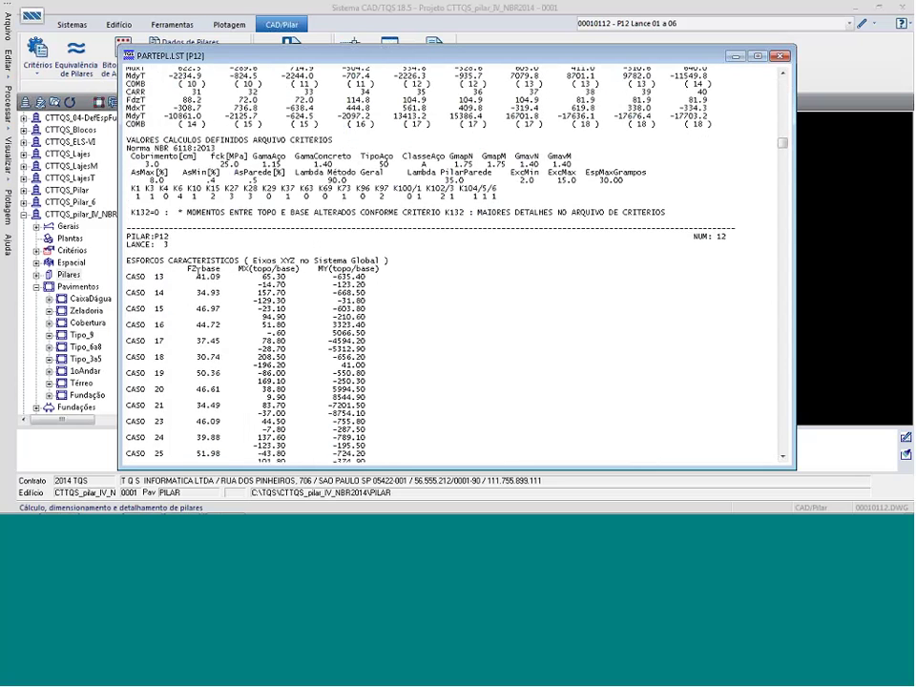
{"action": "scroll", "coordinate": [197, 272], "scroll_direction": "down", "scroll_amount": 3}
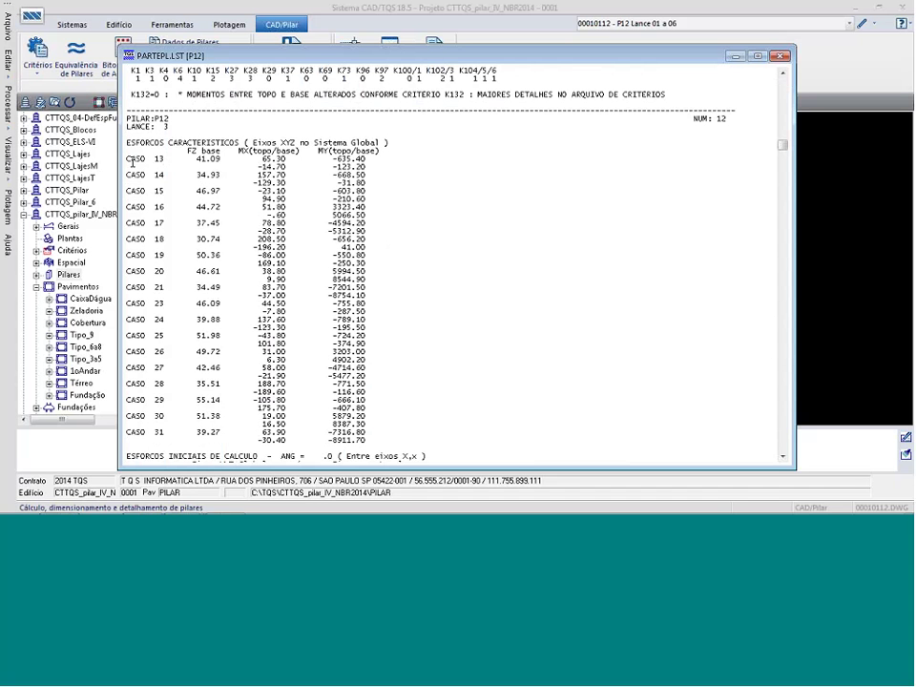
{"action": "left_click_drag", "start_coordinate": [127, 160], "coordinate": [223, 162]}
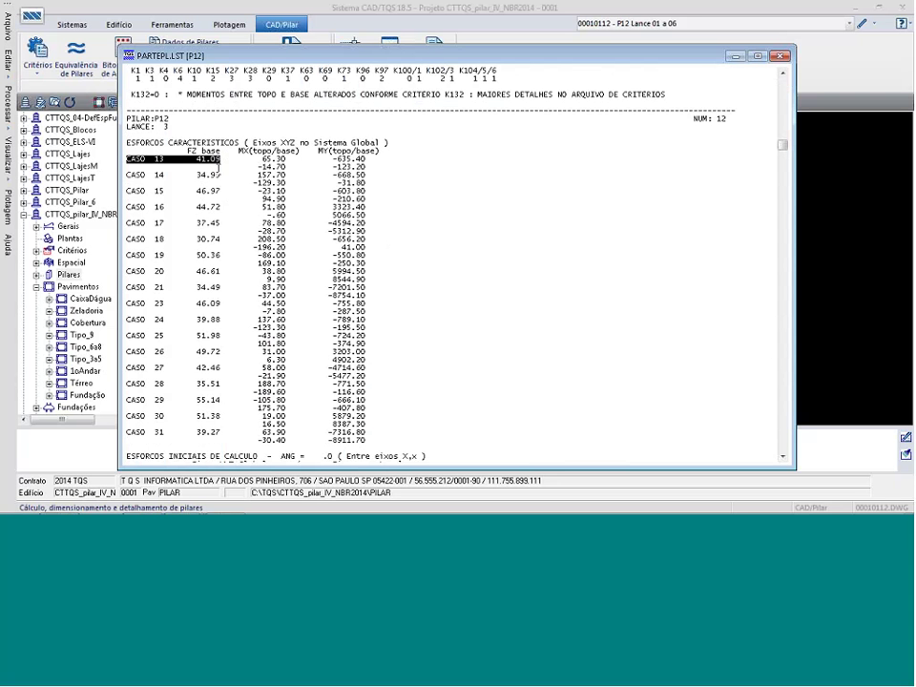
Consult the PowerPoint slide on design forces and mark the combination 1 initial design forces of P12 lance 3 in the report
{"action": "key", "text": "alt+Tab"}
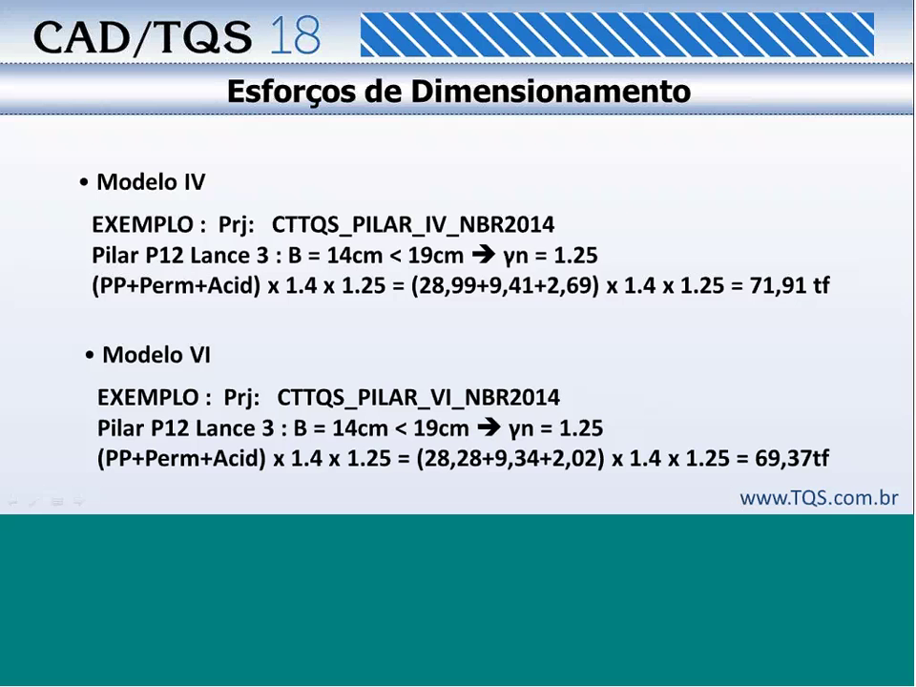
{"action": "key", "text": "alt+Tab"}
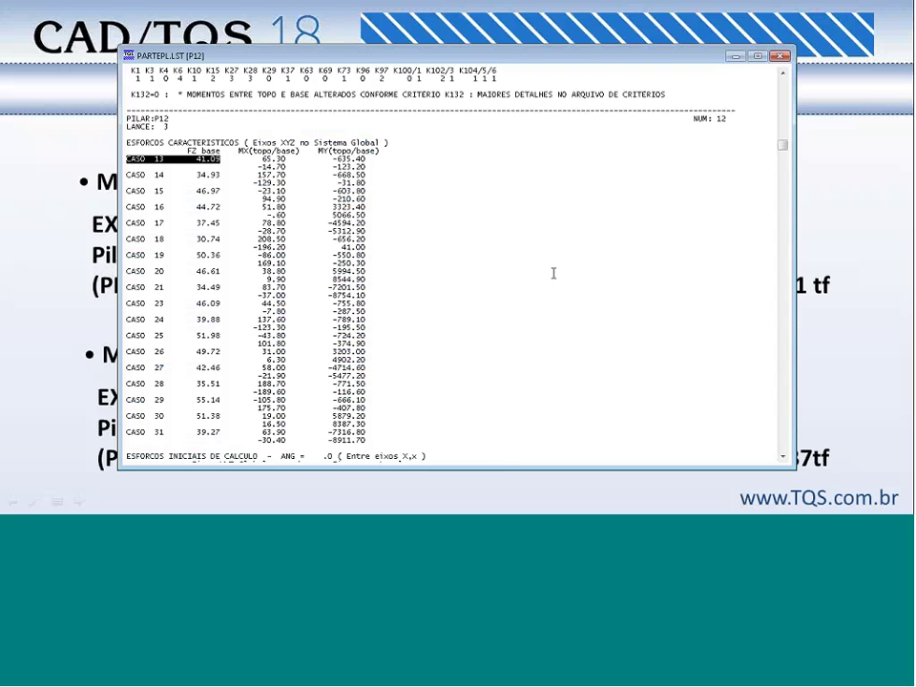
{"action": "scroll", "coordinate": [501, 259], "scroll_direction": "down", "scroll_amount": 4}
{"action": "scroll", "coordinate": [500, 258], "scroll_direction": "down", "scroll_amount": 4}
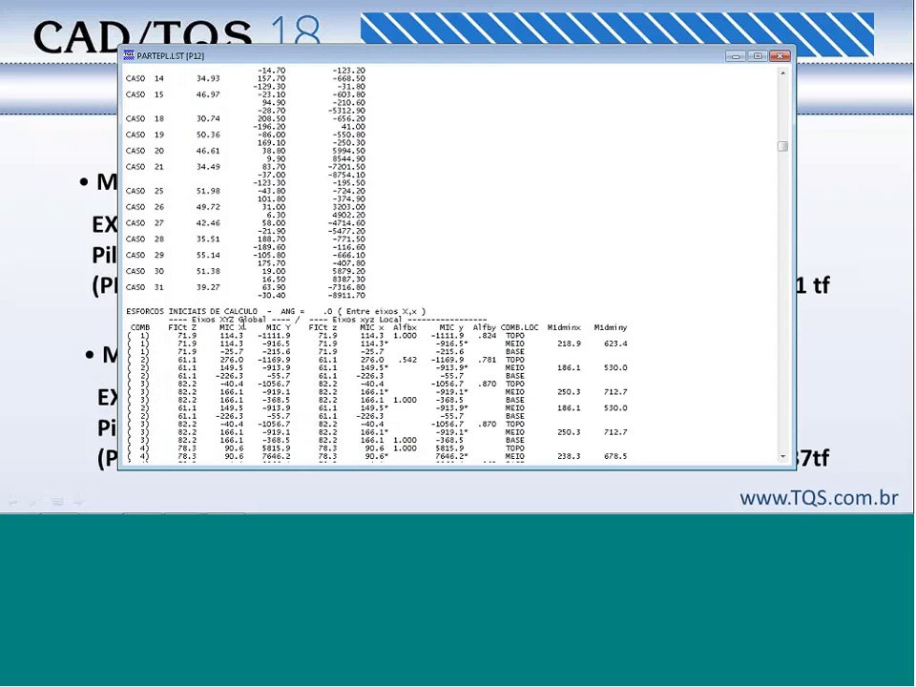
{"action": "left_click_drag", "start_coordinate": [130, 336], "coordinate": [191, 350]}
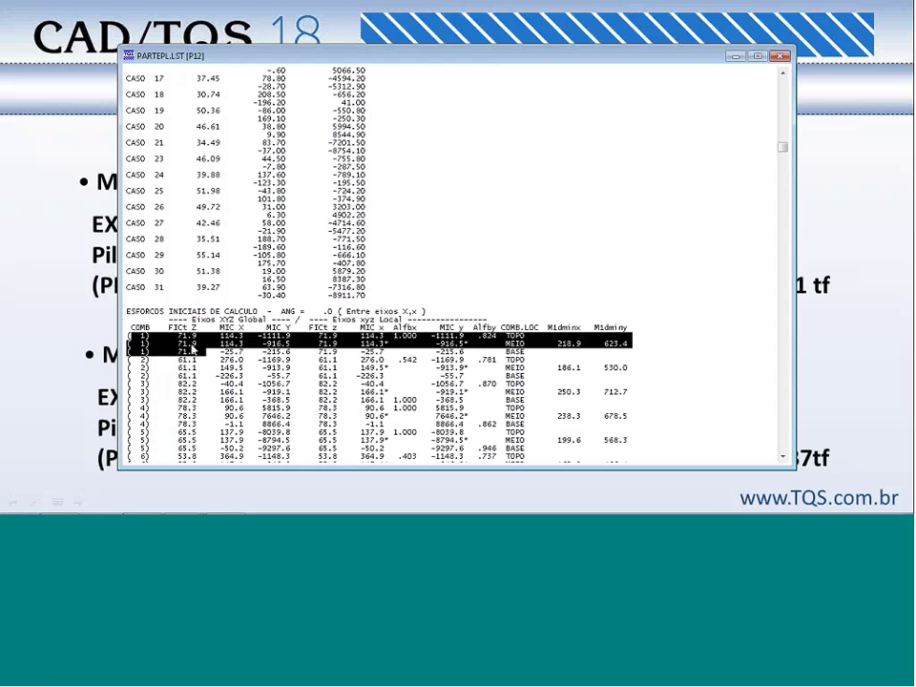
Open the building's spatial frame viewer in CAD/TQS and display load case 09 - Todas permanentes e acidentais dos pavimentos - VTN
{"action": "key", "text": "alt+Tab"}
{"action": "key", "text": "Tab"}
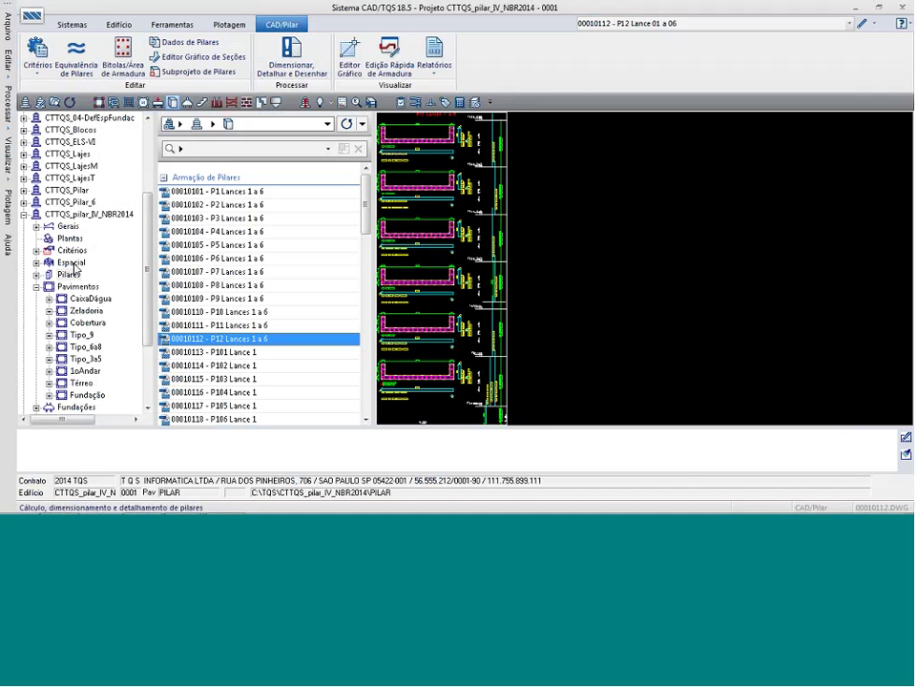
{"action": "left_click", "coordinate": [71, 262]}
{"action": "right_click", "coordinate": [71, 263]}
{"action": "left_click", "coordinate": [76, 272]}
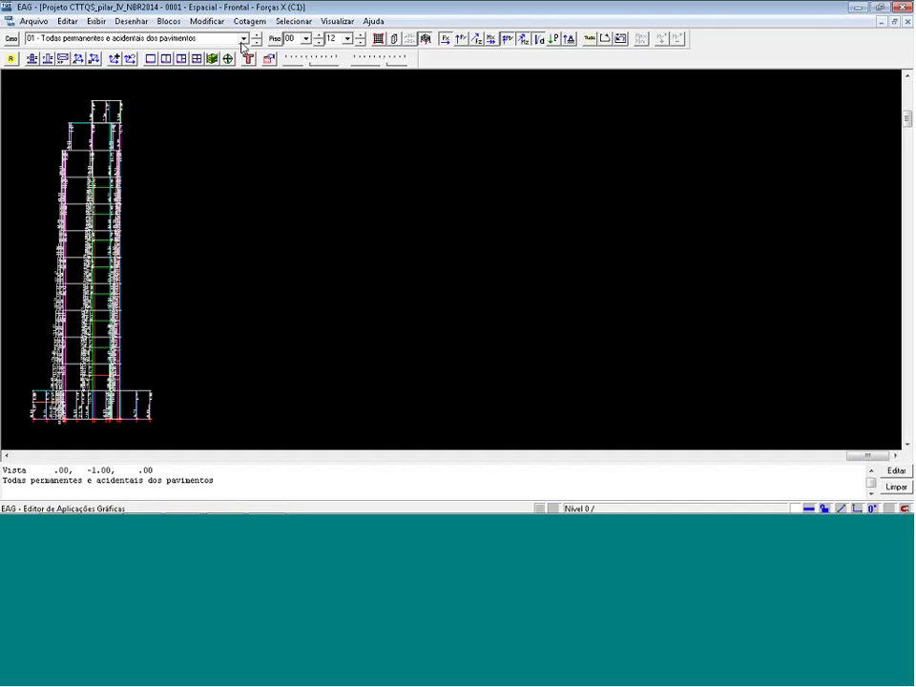
{"action": "left_click", "coordinate": [184, 39]}
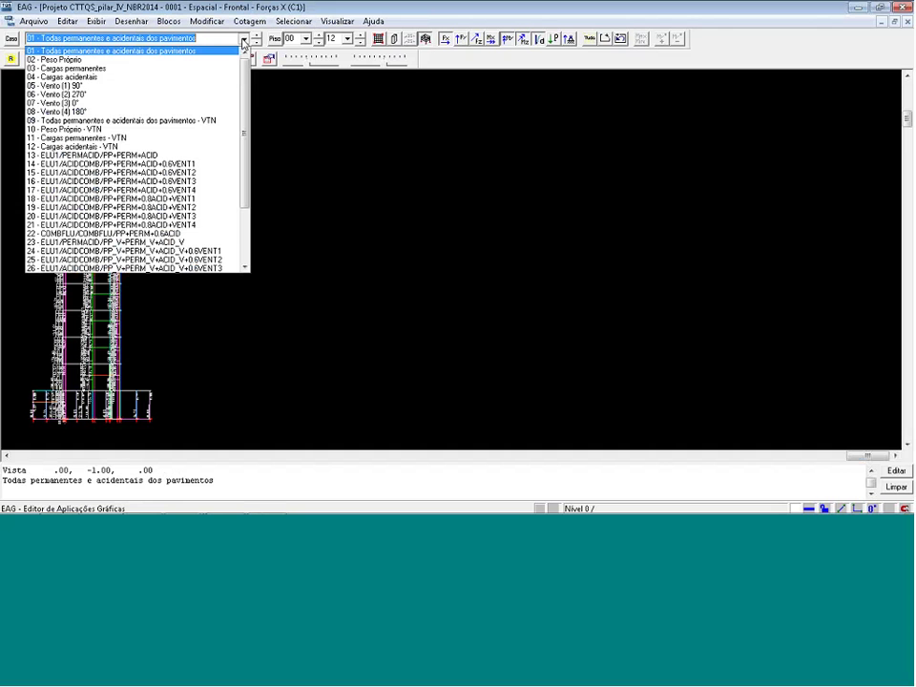
{"action": "left_click", "coordinate": [114, 121]}
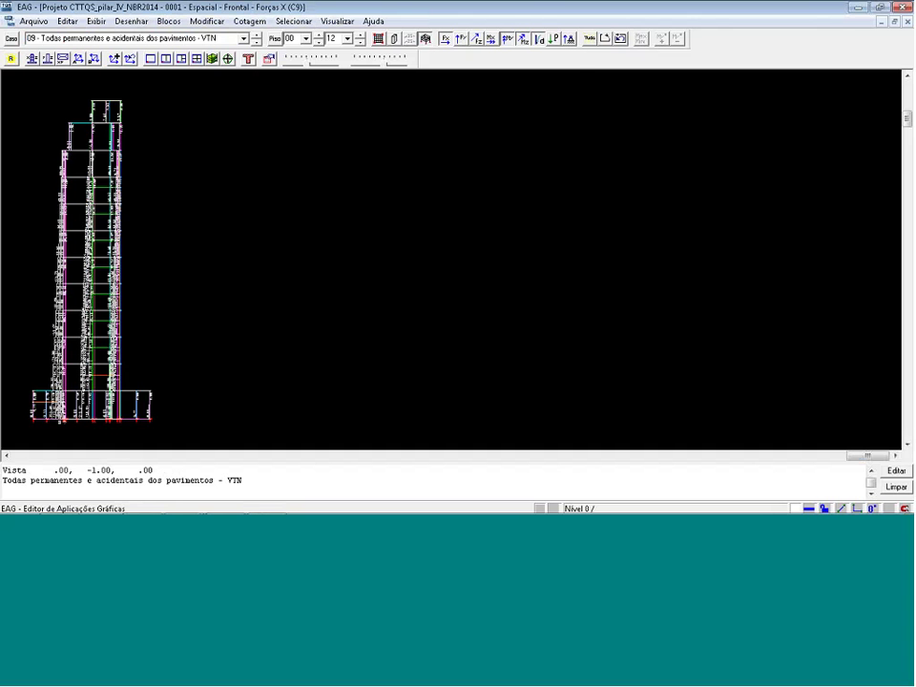
Isolate column P12 in the frame plan with a closed polygonal fence and display its column force diagram
{"action": "left_click", "coordinate": [460, 38]}
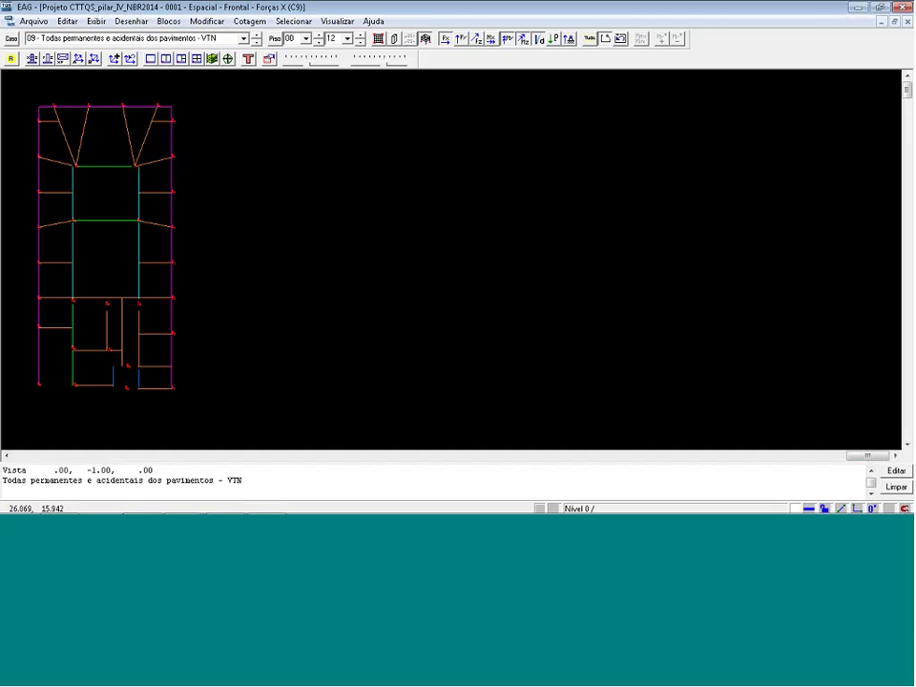
{"action": "left_click", "coordinate": [151, 378]}
{"action": "left_click", "coordinate": [104, 370]}
{"action": "left_click", "coordinate": [103, 396]}
{"action": "left_click", "coordinate": [135, 410]}
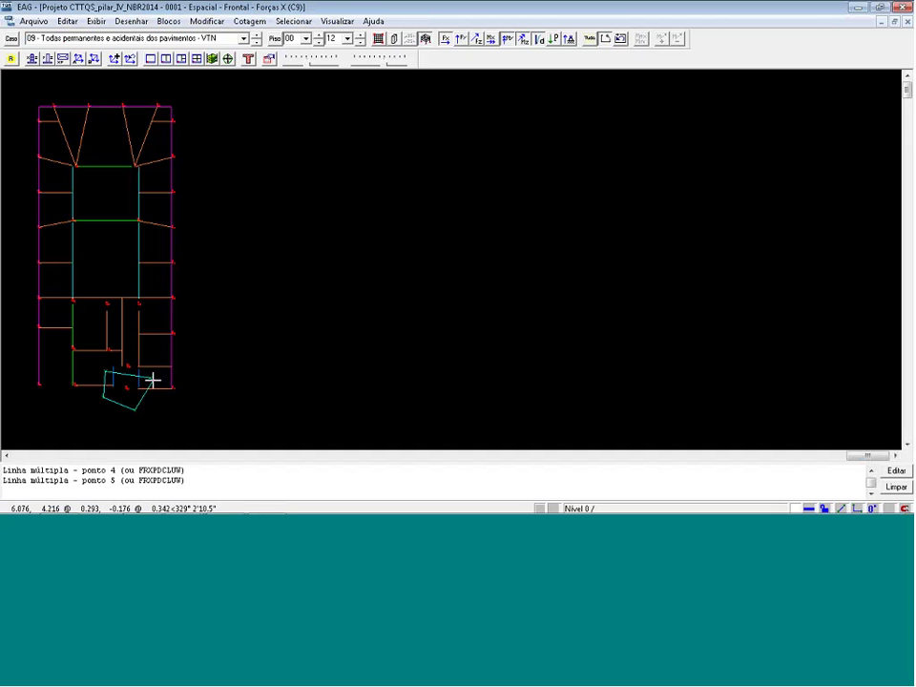
{"action": "left_click", "coordinate": [153, 379]}
{"action": "right_click", "coordinate": [163, 366]}
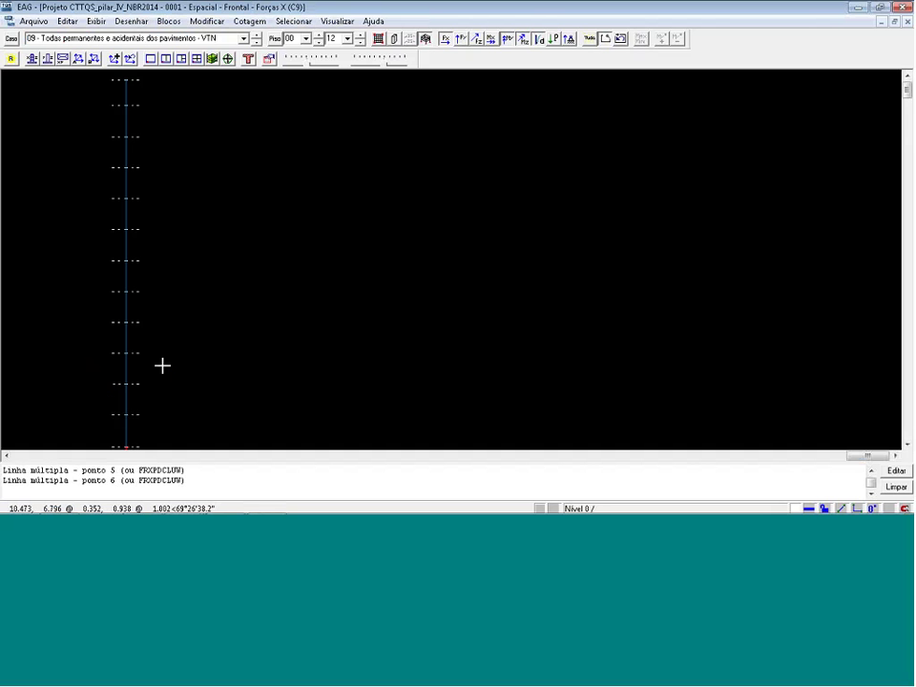
{"action": "left_click", "coordinate": [394, 39]}
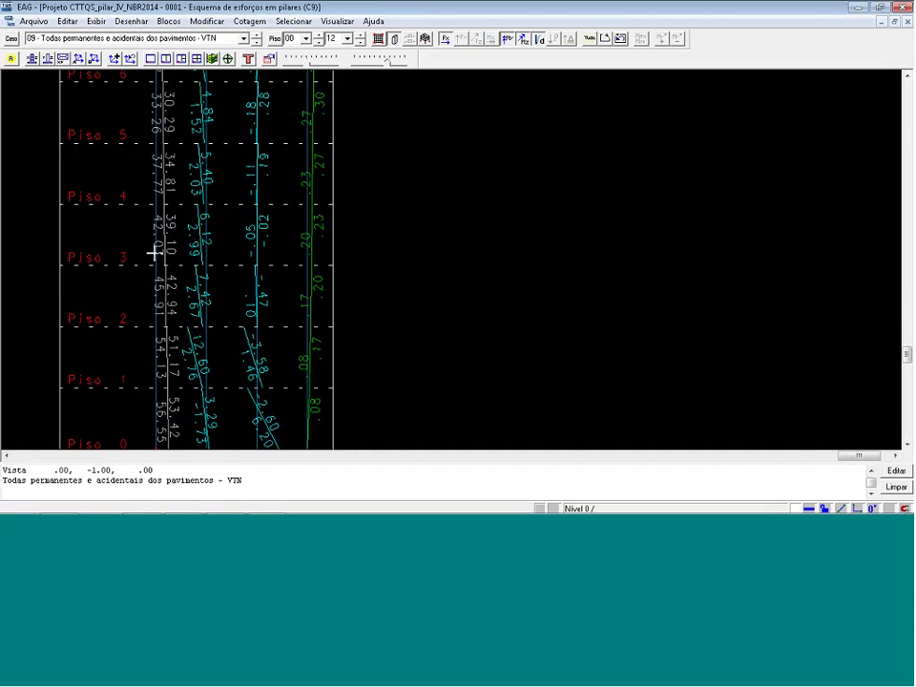
Examine the column force diagram for load cases 02 - Peso Próprio, 03 - Cargas permanentes and 04 - Cargas acidentais in turn
{"action": "key", "text": "alt+Tab"}
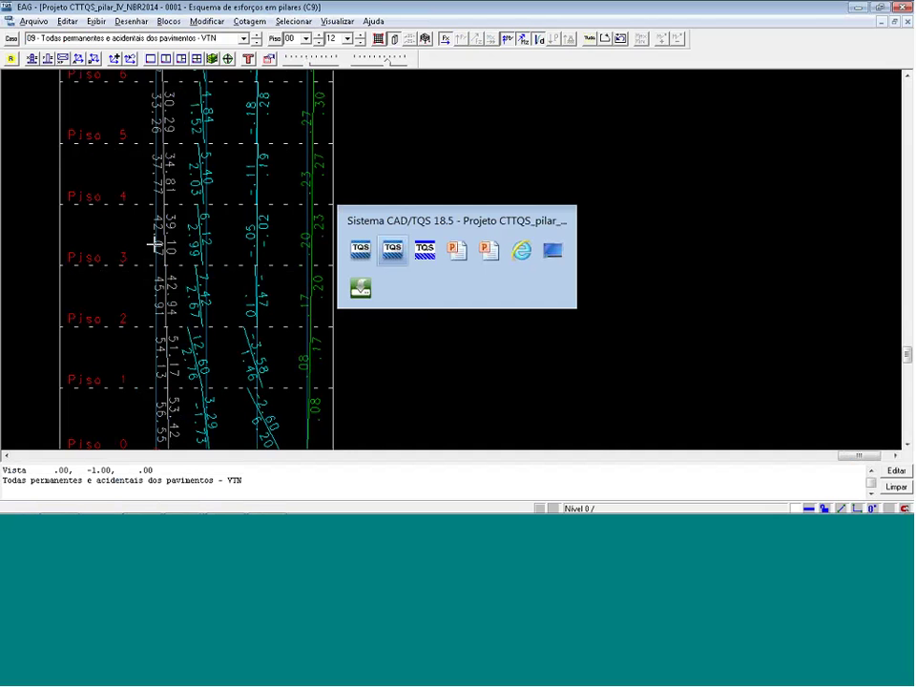
{"action": "key", "text": "alt+Tab"}
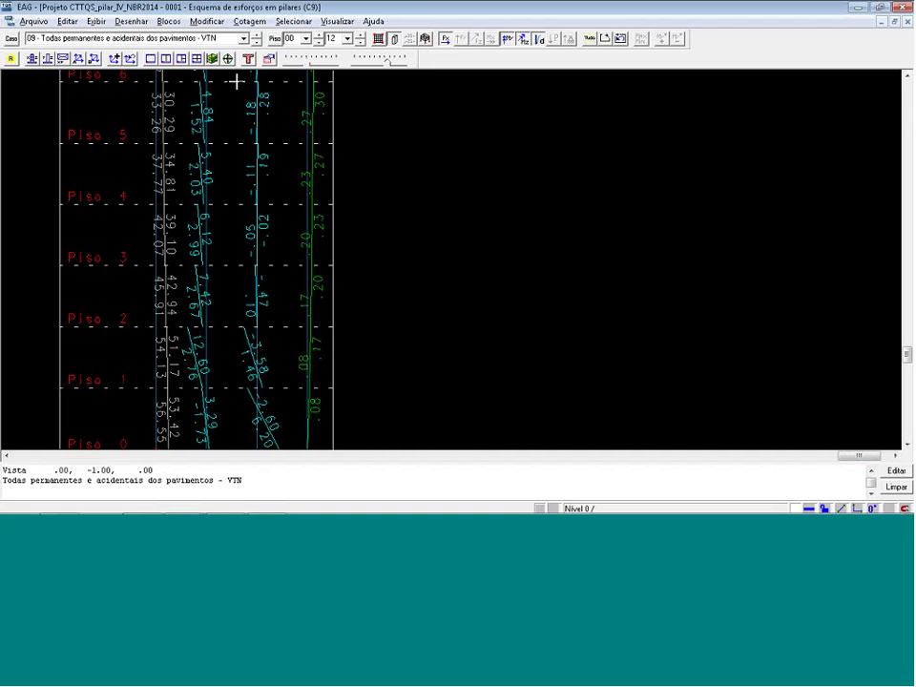
{"action": "left_click", "coordinate": [245, 39]}
{"action": "scroll", "coordinate": [143, 143], "scroll_direction": "up", "scroll_amount": 3}
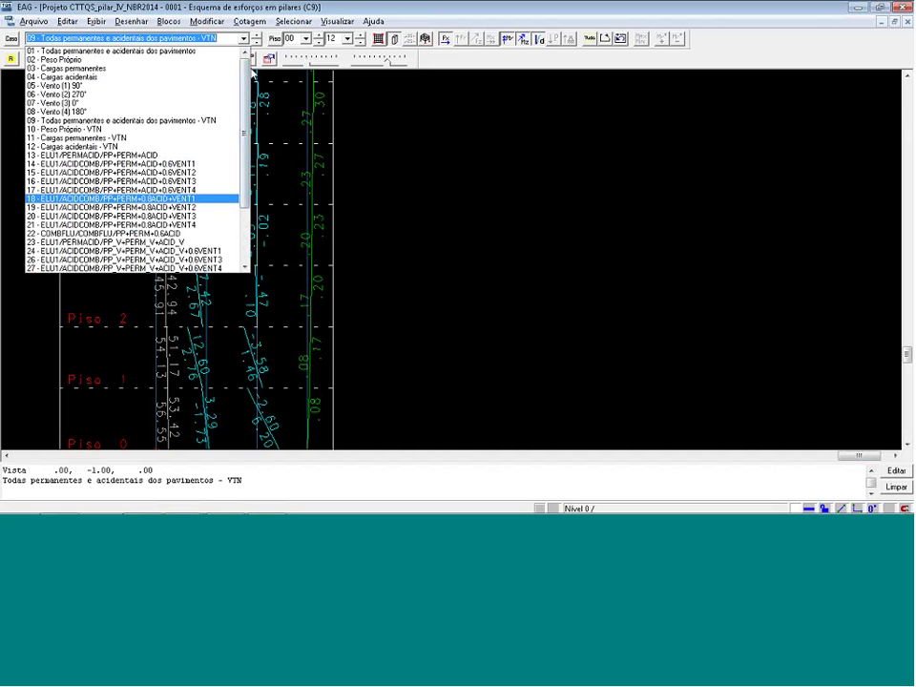
{"action": "left_click", "coordinate": [128, 60]}
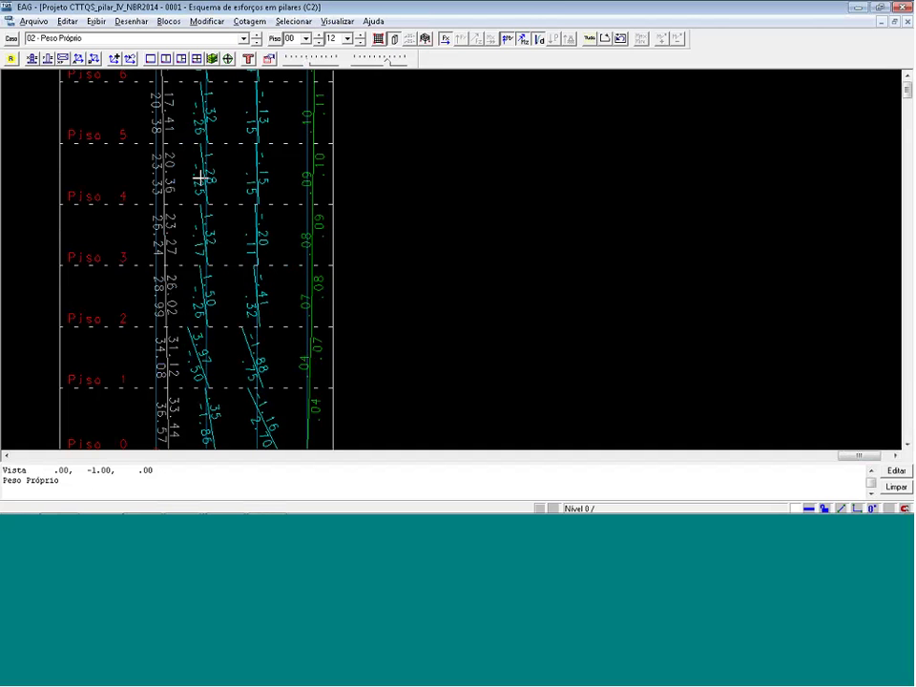
{"action": "left_click", "coordinate": [255, 43]}
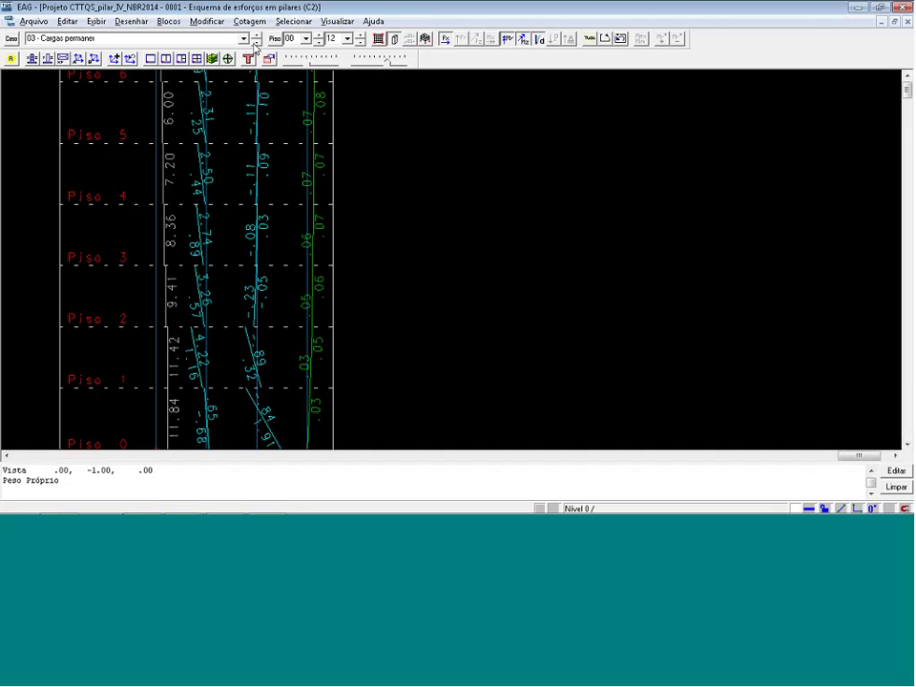
{"action": "left_click", "coordinate": [255, 43]}
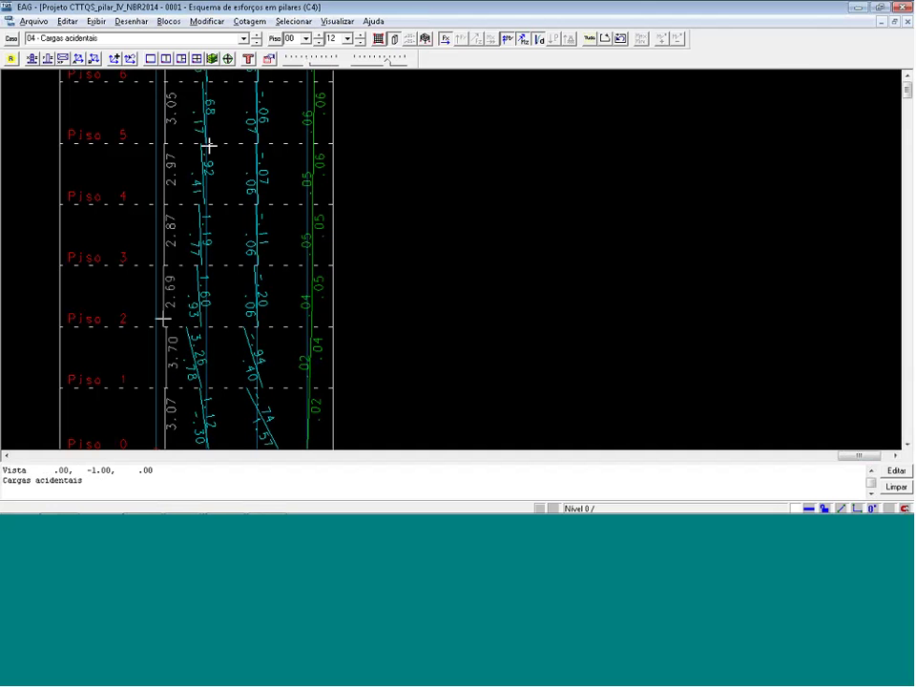
Compare the column's accidental load force with the Modelo IV calculation for P12 lance 3 on the PowerPoint slide
{"action": "key", "text": "alt+Tab"}
{"action": "key", "text": "alt+Tab"}
{"action": "key", "text": "alt+Tab"}
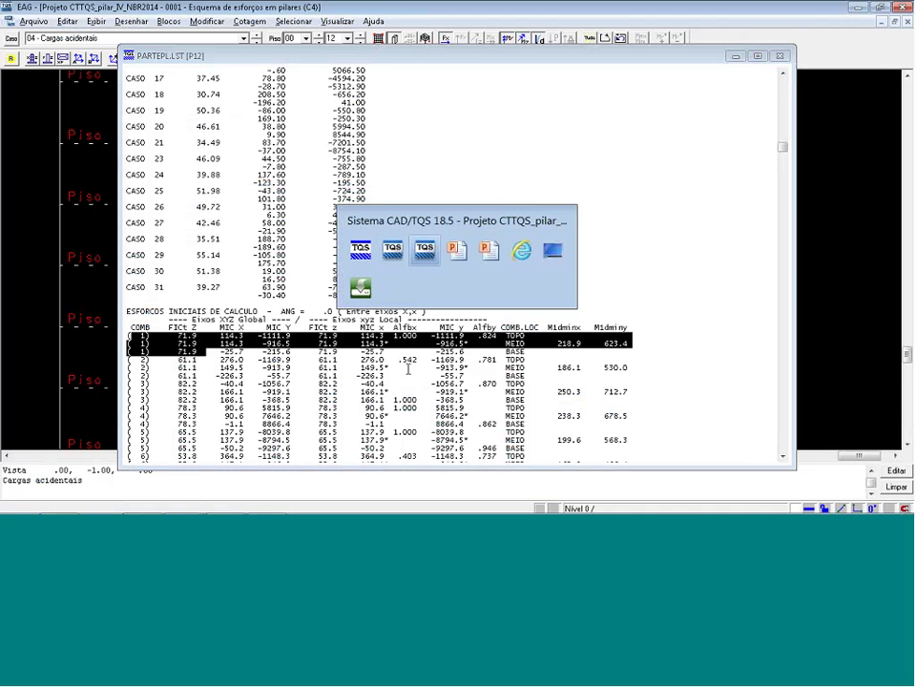
{"action": "key", "text": "alt+Tab"}
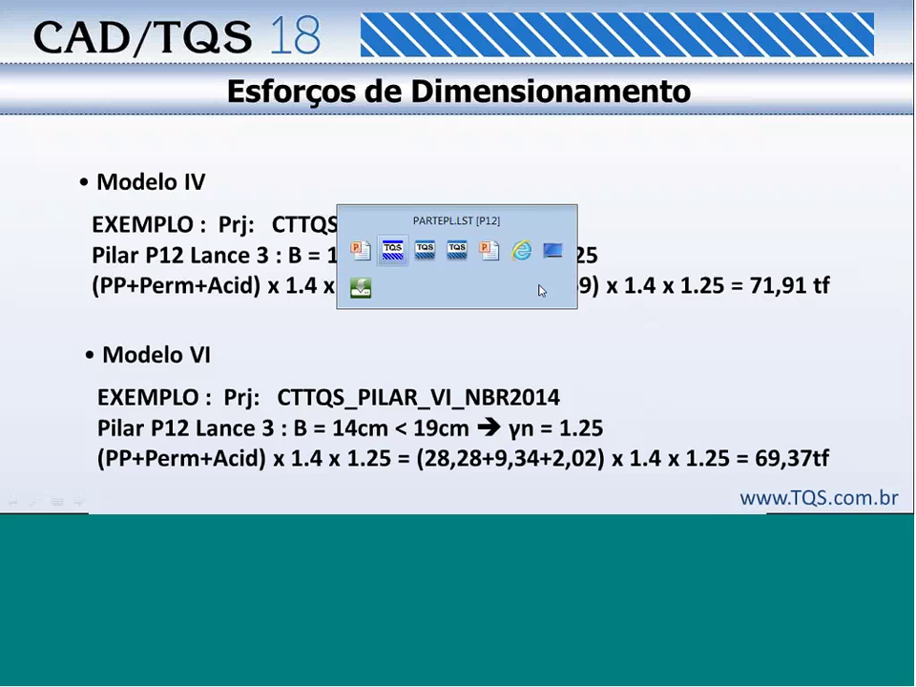
{"action": "key", "text": "alt+Tab"}
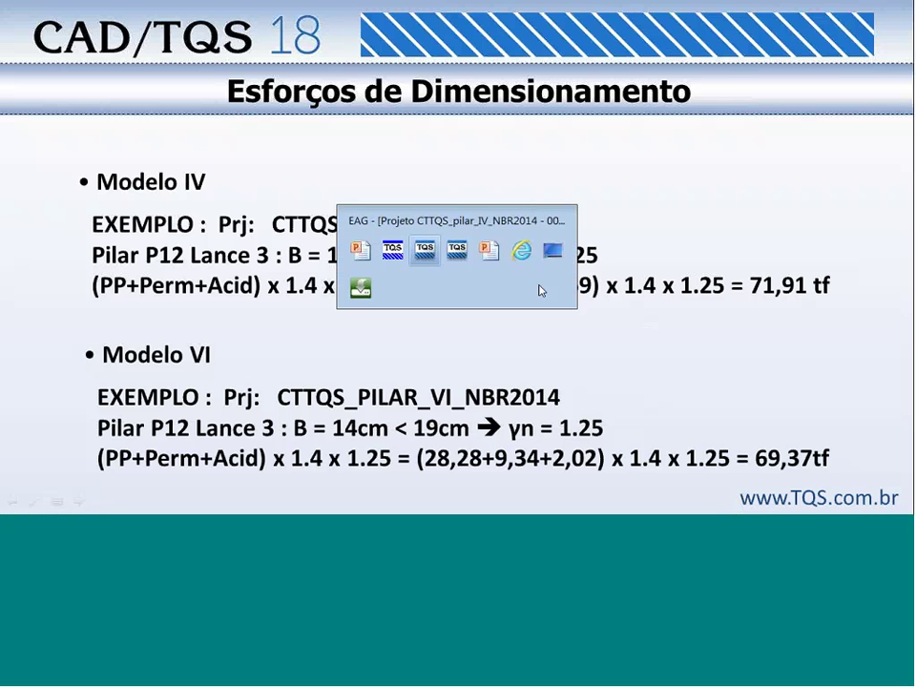
{"action": "key", "text": "alt+Tab"}
{"action": "key", "text": "alt+shift+Tab"}
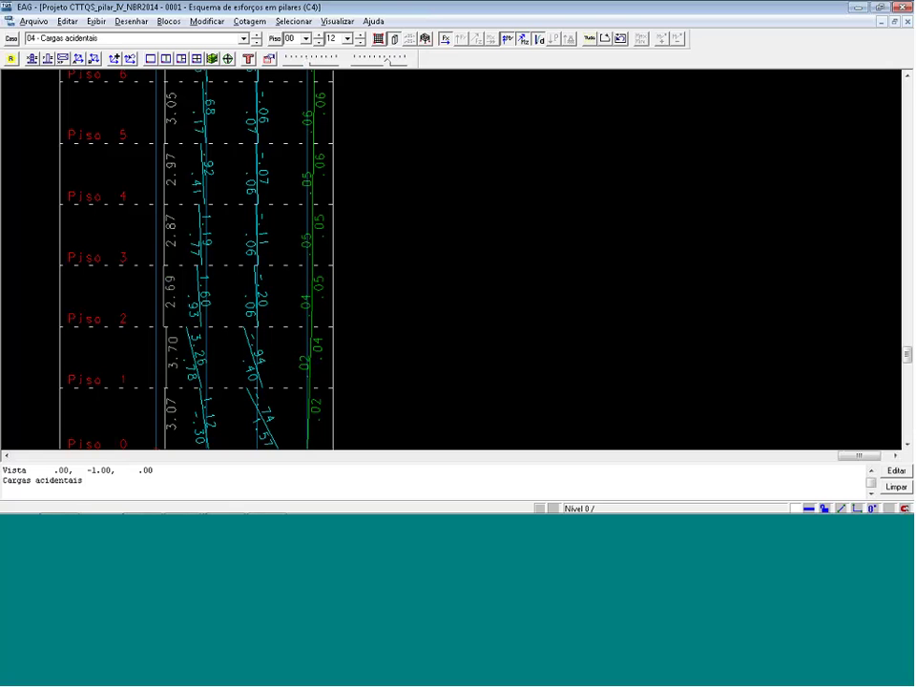
Display load case 03 - Cargas permanentes and compare its axial force with the Modelo IV calculation on the slide
{"action": "left_click", "coordinate": [257, 42]}
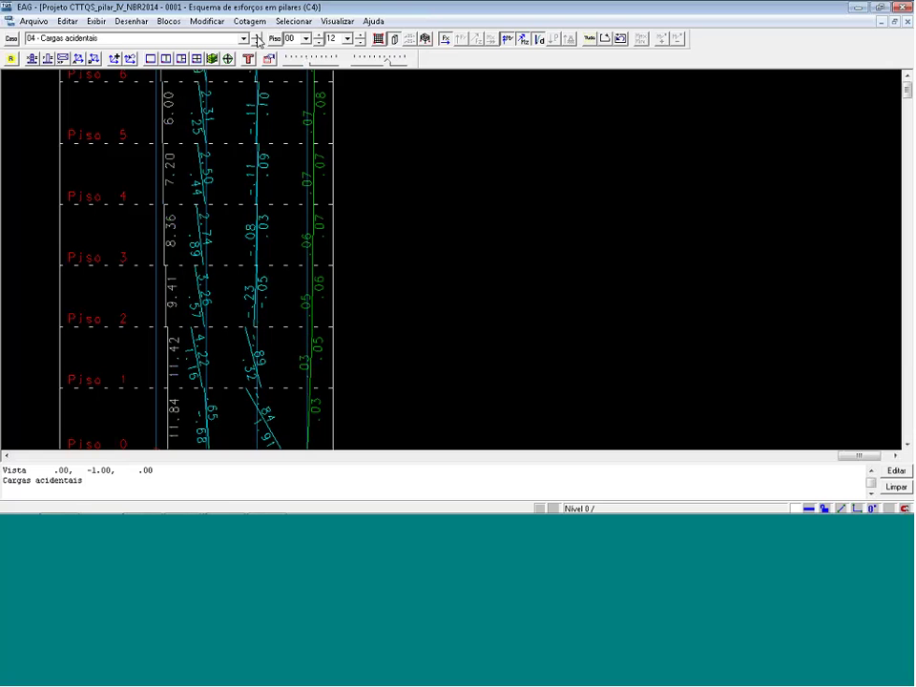
{"action": "key", "text": "alt+Tab"}
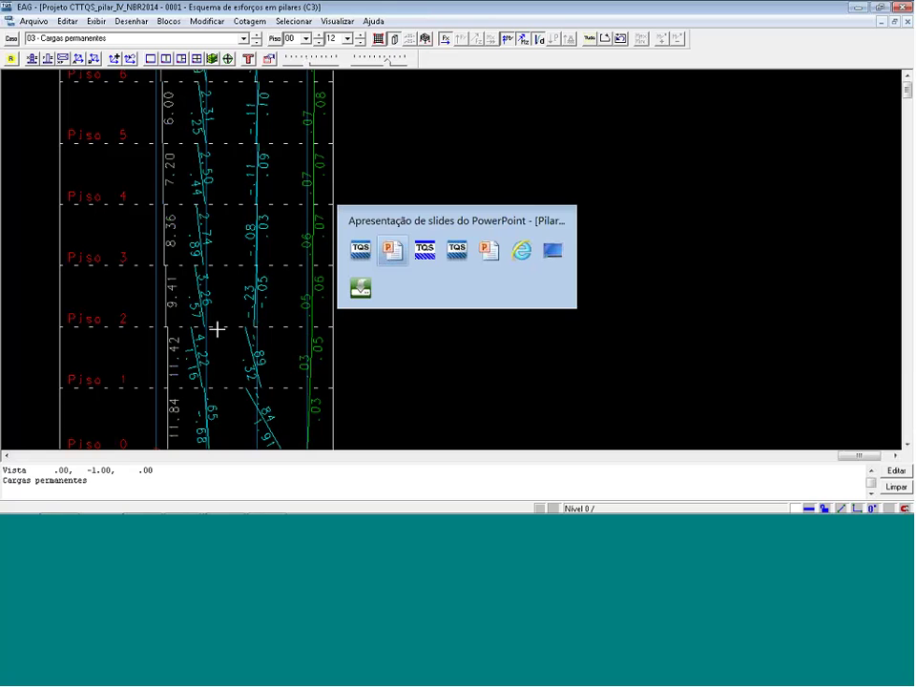
{"action": "key", "text": "alt+Tab"}
{"action": "key", "text": "alt+shift+Tab"}
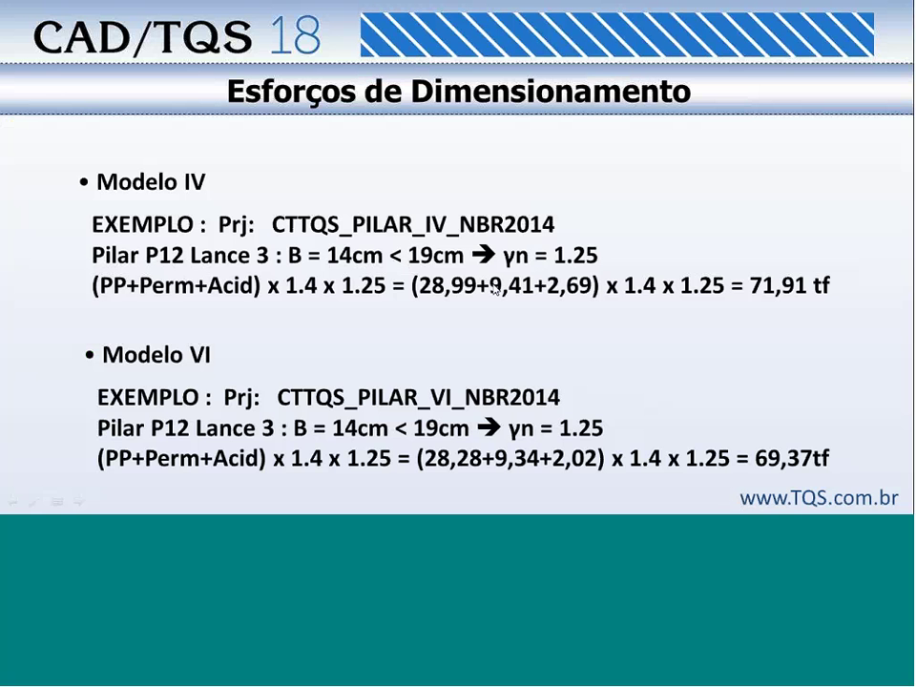
{"action": "key", "text": "alt+Tab"}
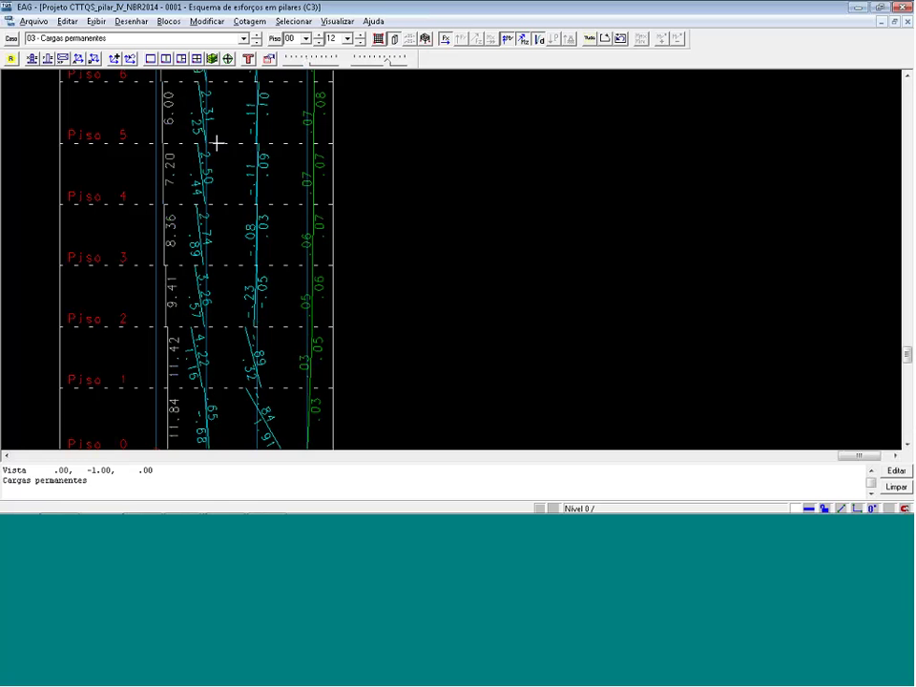
Display load case 02 - Peso Próprio and compare its axial force with the Modelo IV calculation on the slide
{"action": "left_click", "coordinate": [256, 35]}
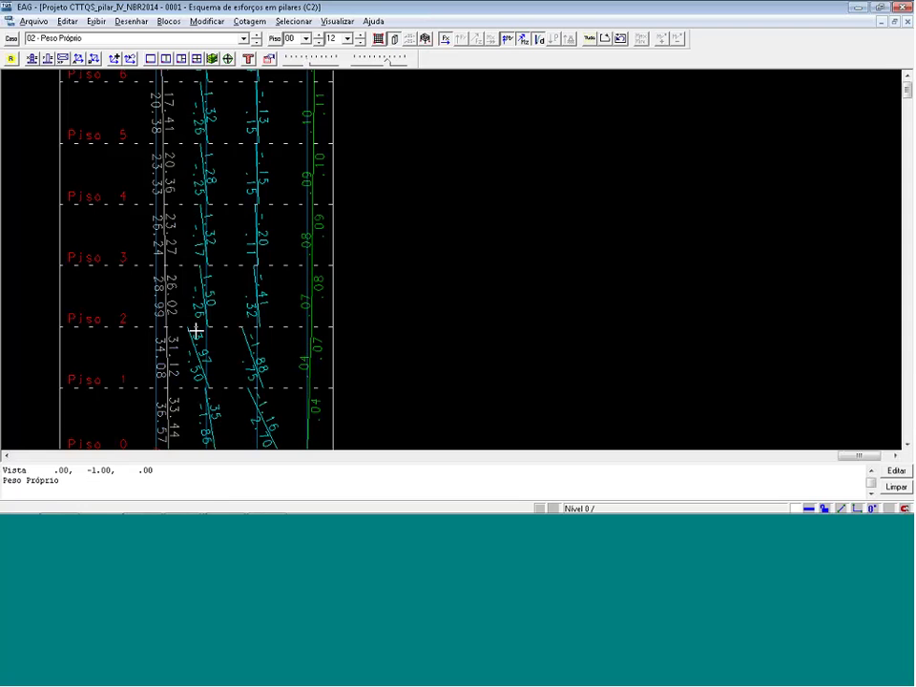
{"action": "key", "text": "alt+Tab"}
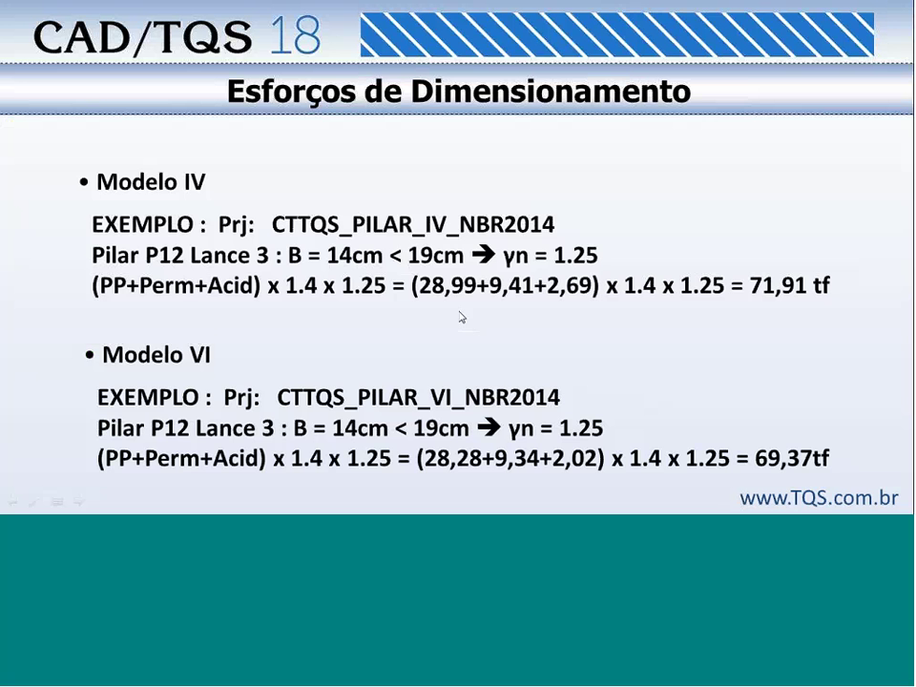
{"action": "key", "text": "alt+Tab"}
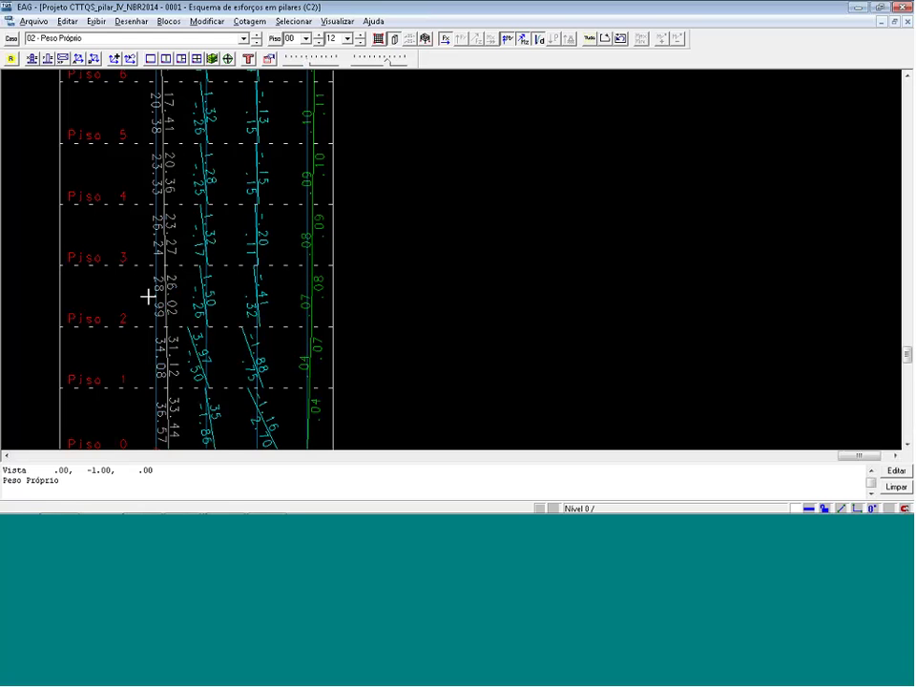
{"action": "key", "text": "F12"}
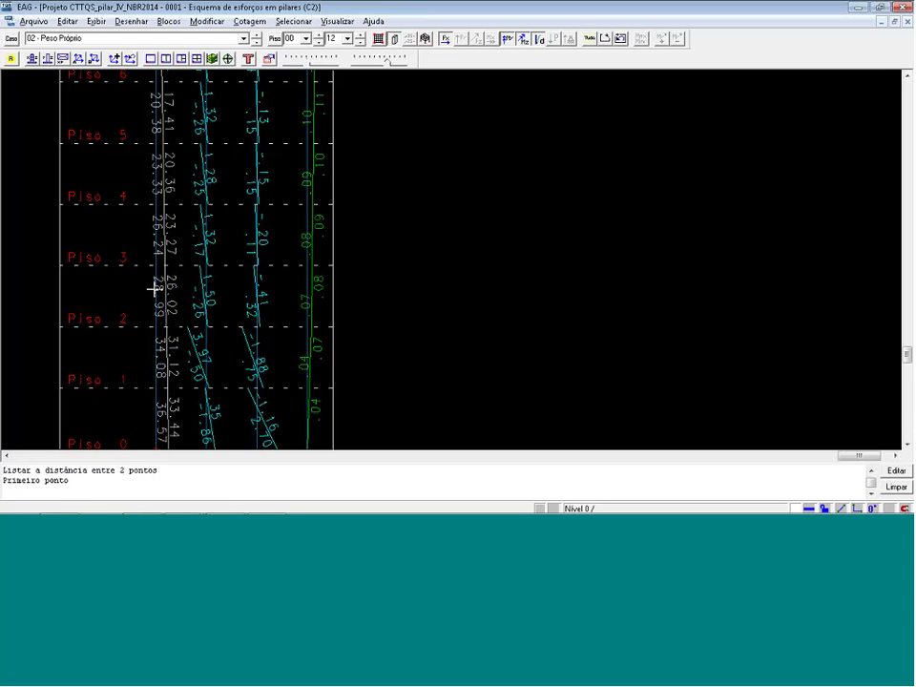
Cancel the distance measurement, review column P12's force diagram for load case 02 - Peso Próprio, and close the diagram editor
{"action": "key", "text": "Escape"}
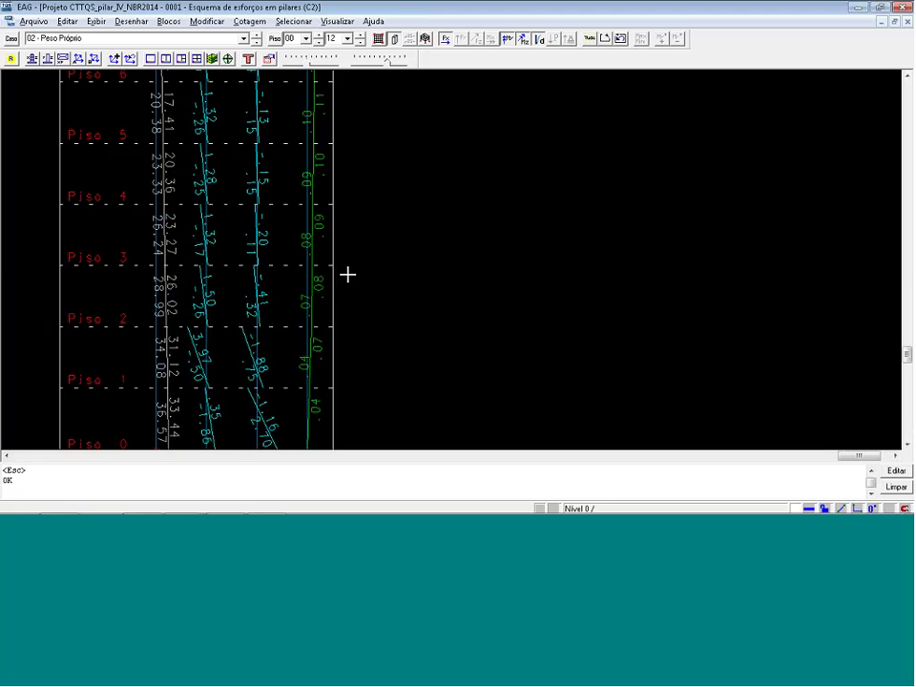
{"action": "key", "text": "shift+F8"}
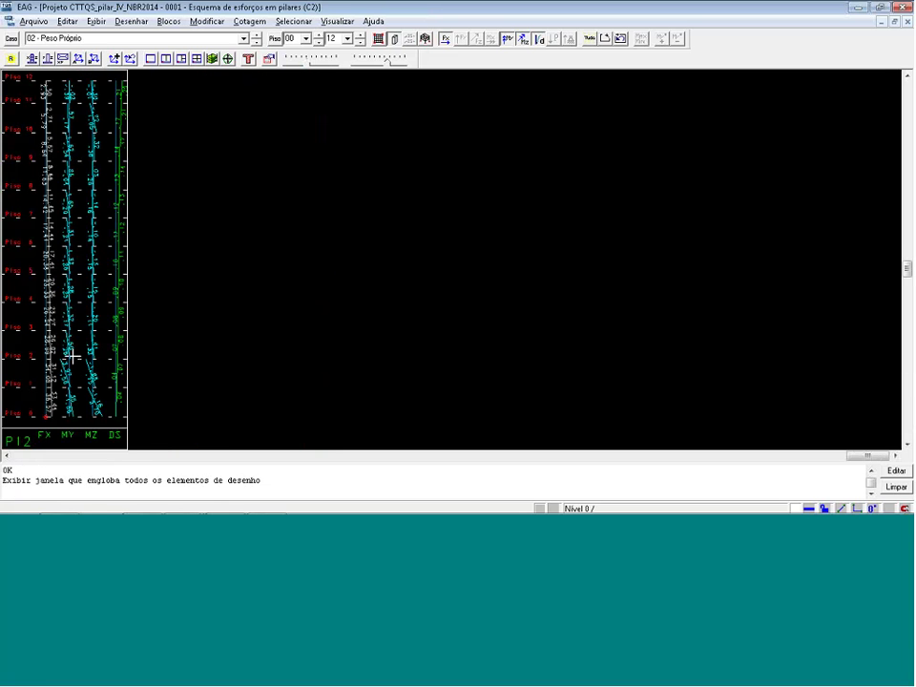
{"action": "key", "text": "alt+Tab"}
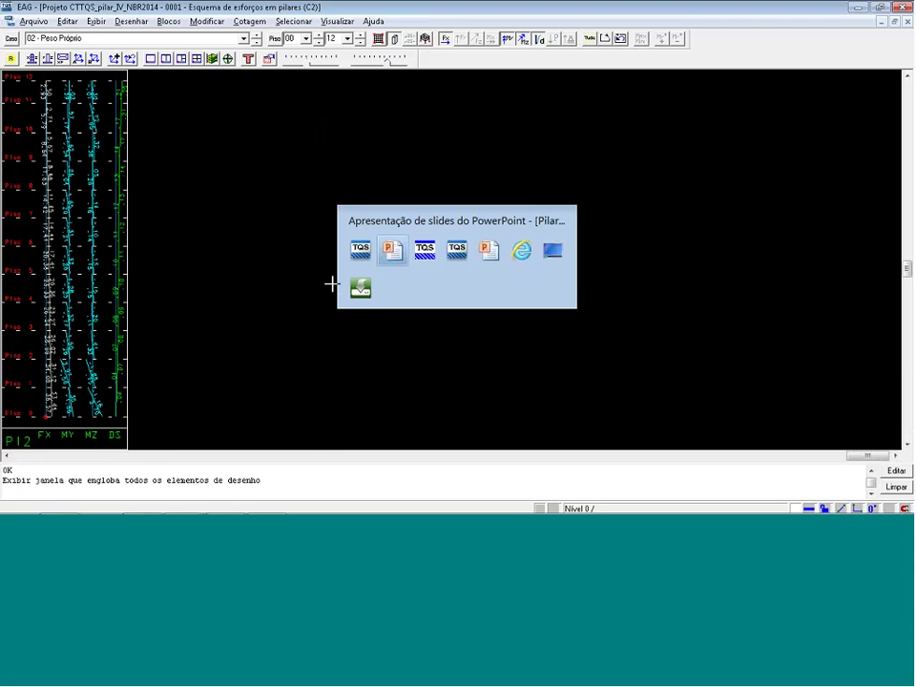
{"action": "scroll", "coordinate": [23, 403], "scroll_direction": "up", "scroll_amount": 5}
{"action": "scroll", "coordinate": [213, 298], "scroll_direction": "down", "scroll_amount": 2}
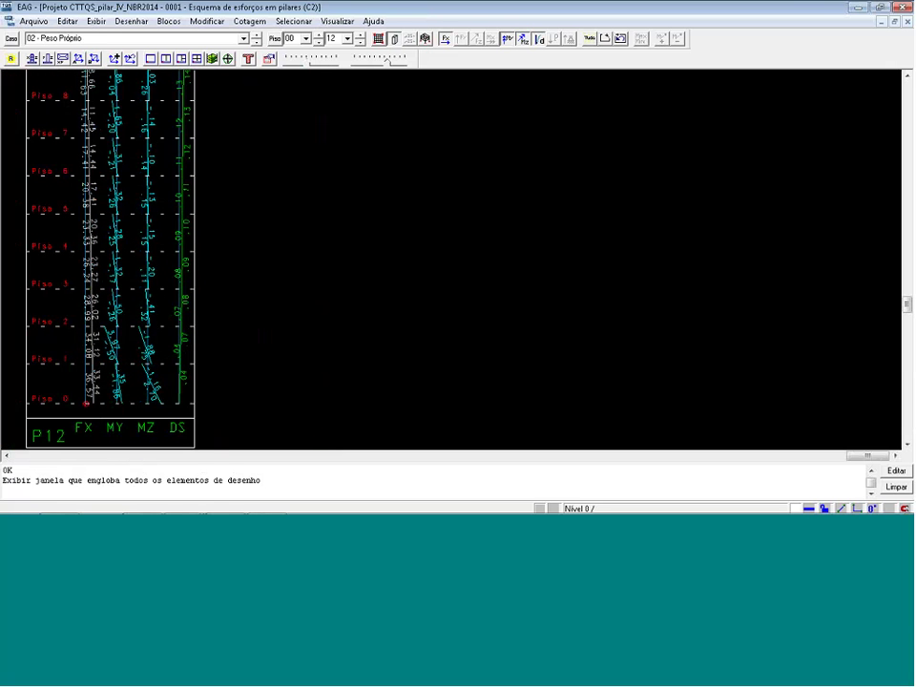
{"action": "left_click", "coordinate": [901, 8]}
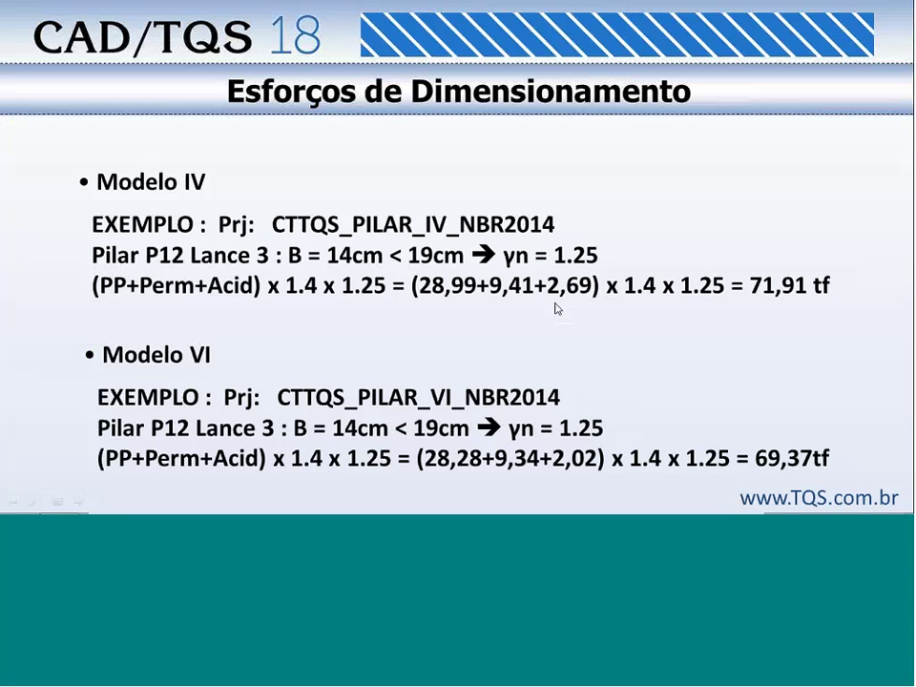
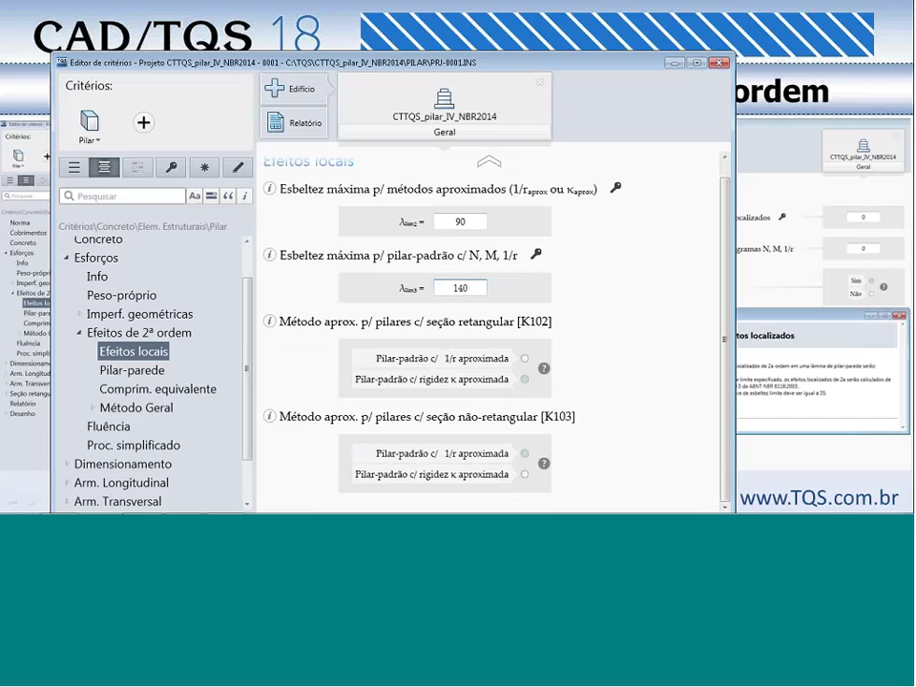
Close the criteria editor and advance the presentation to the Relatório Geral de Pilares slide
{"action": "left_click", "coordinate": [720, 63]}
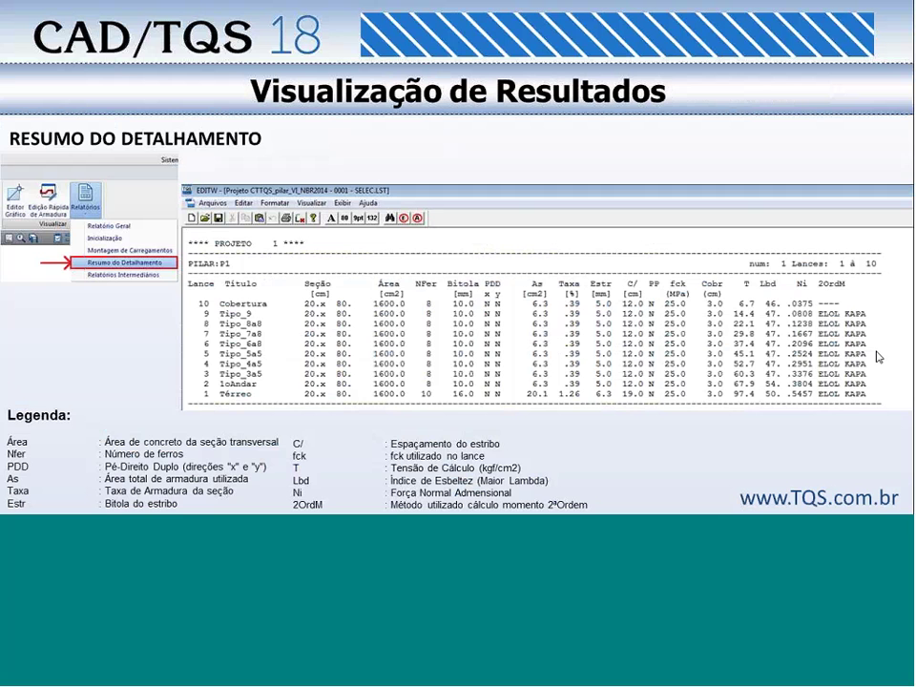
{"action": "key", "text": "Right"}
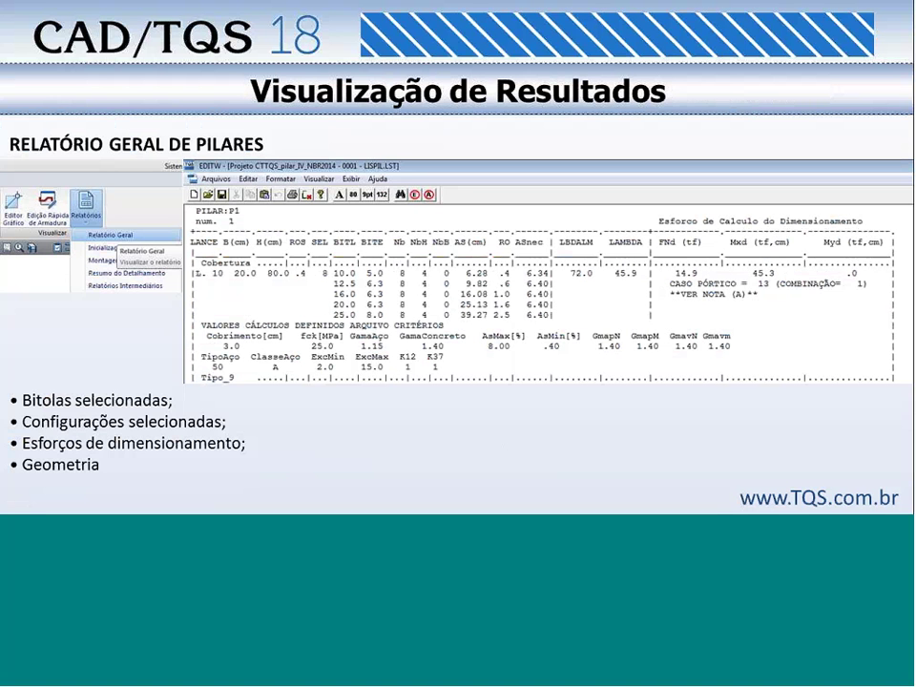
Switch to CAD/TQS, open the general column report and highlight the bar diameter options for P1 lance 1 at Térreo
{"action": "key", "text": "alt+Tab"}
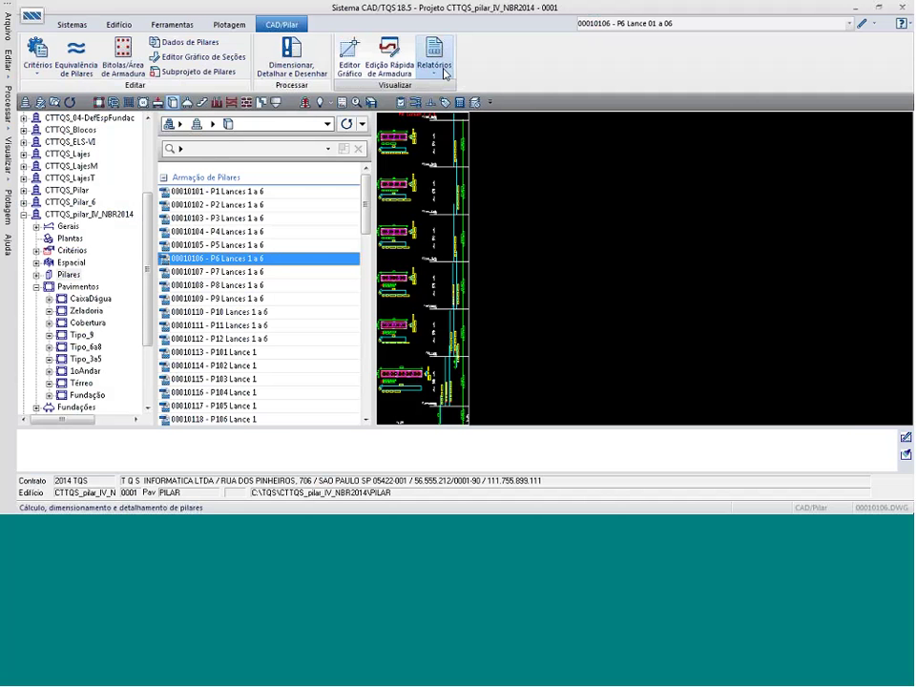
{"action": "left_click", "coordinate": [444, 74]}
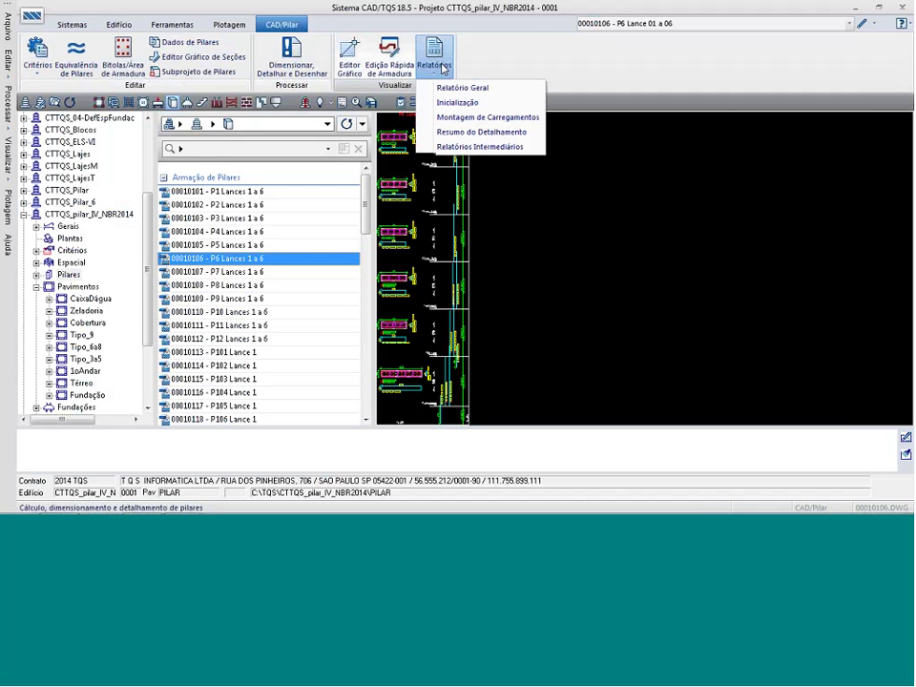
{"action": "left_click", "coordinate": [499, 88]}
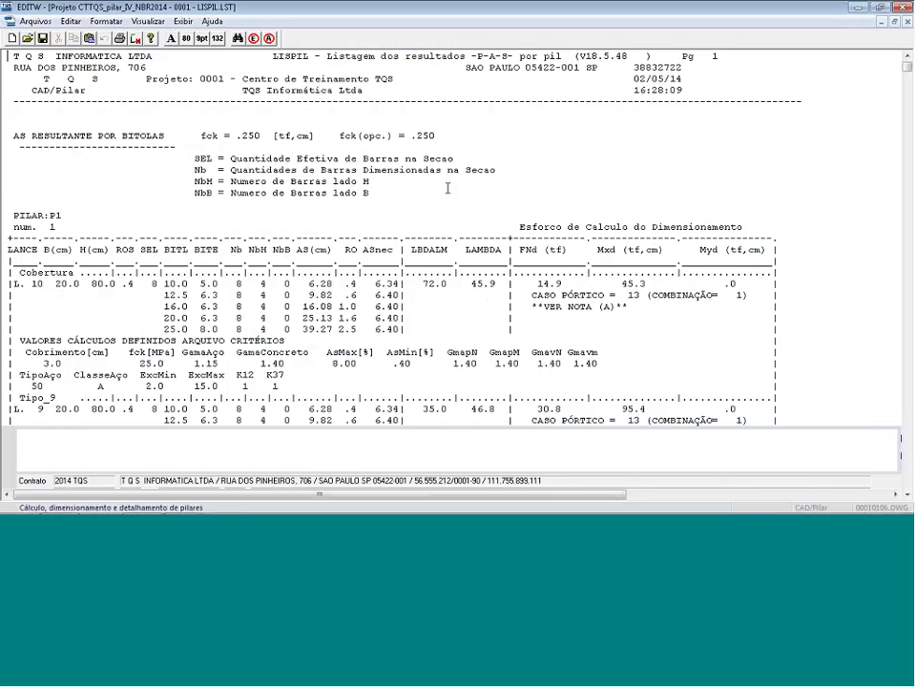
{"action": "scroll", "coordinate": [94, 207], "scroll_direction": "down", "scroll_amount": 7}
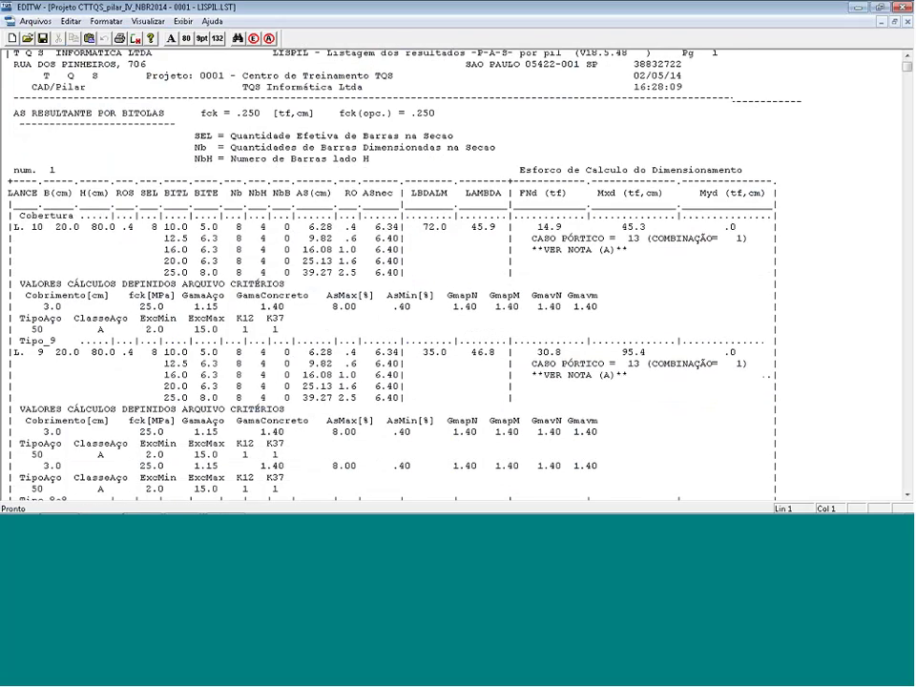
{"action": "scroll", "coordinate": [59, 167], "scroll_direction": "down", "scroll_amount": 15}
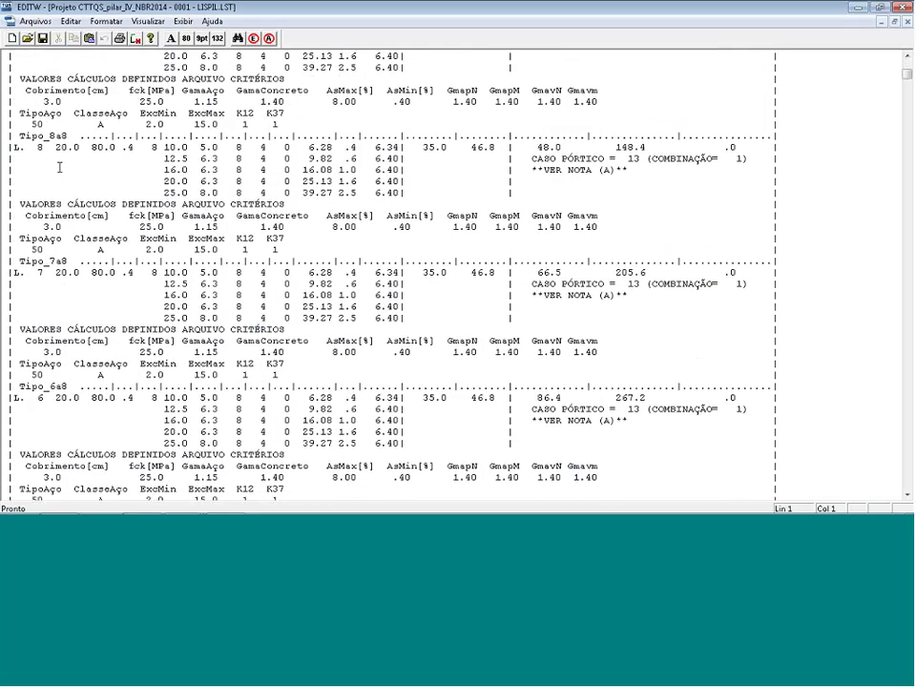
{"action": "scroll", "coordinate": [59, 167], "scroll_direction": "down", "scroll_amount": 11}
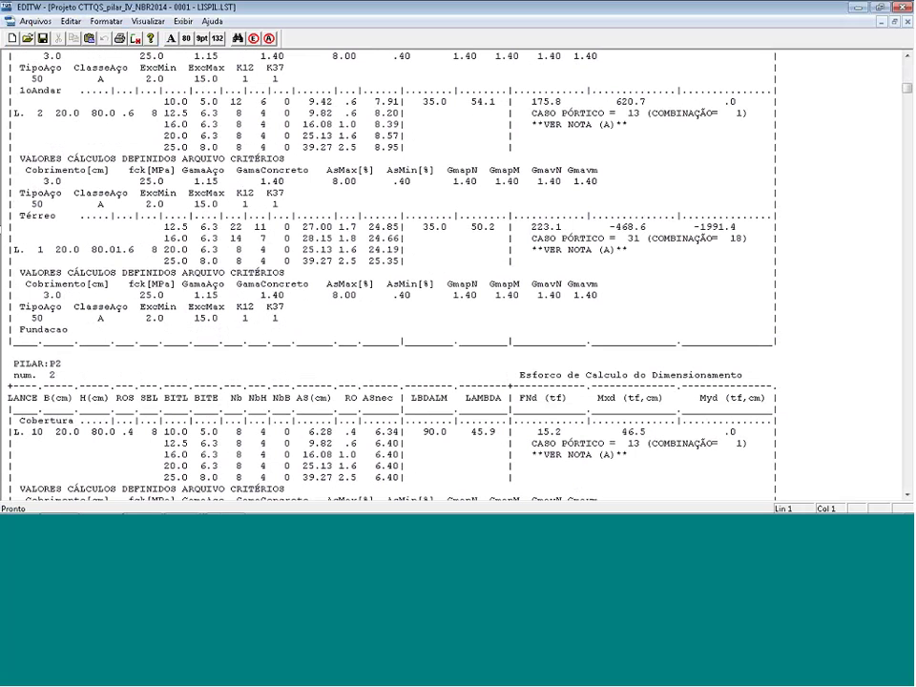
{"action": "left_click_drag", "start_coordinate": [1, 230], "coordinate": [0, 262]}
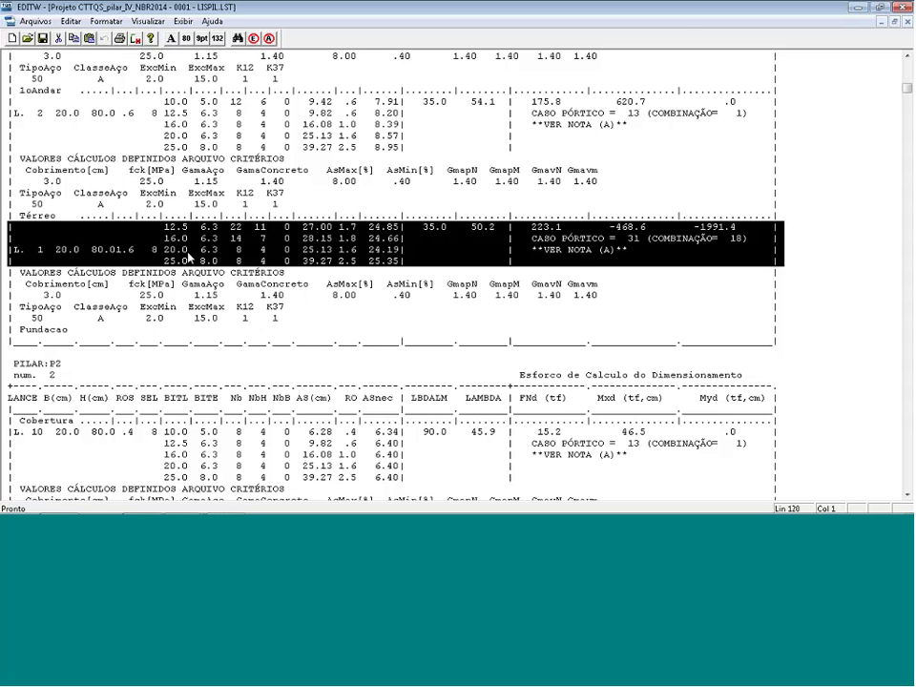
Preview the P1 Lances 1 a 6 reinforcement drawing and examine the bars and stirrups of lances 1 and 2
{"action": "key", "text": "alt+Tab"}
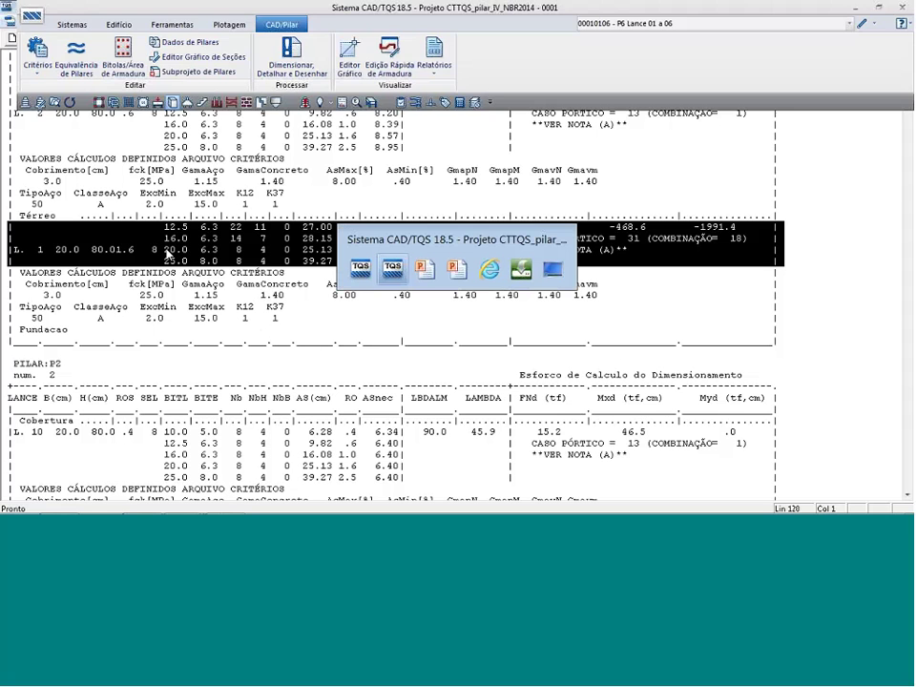
{"action": "left_click", "coordinate": [334, 192]}
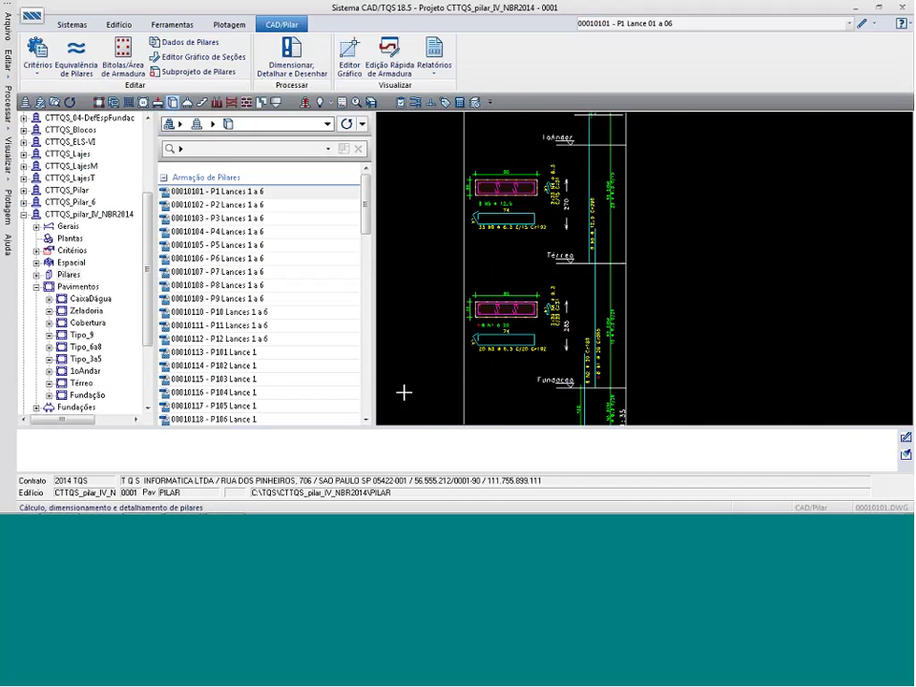
{"action": "scroll", "coordinate": [454, 341], "scroll_direction": "up", "scroll_amount": 5}
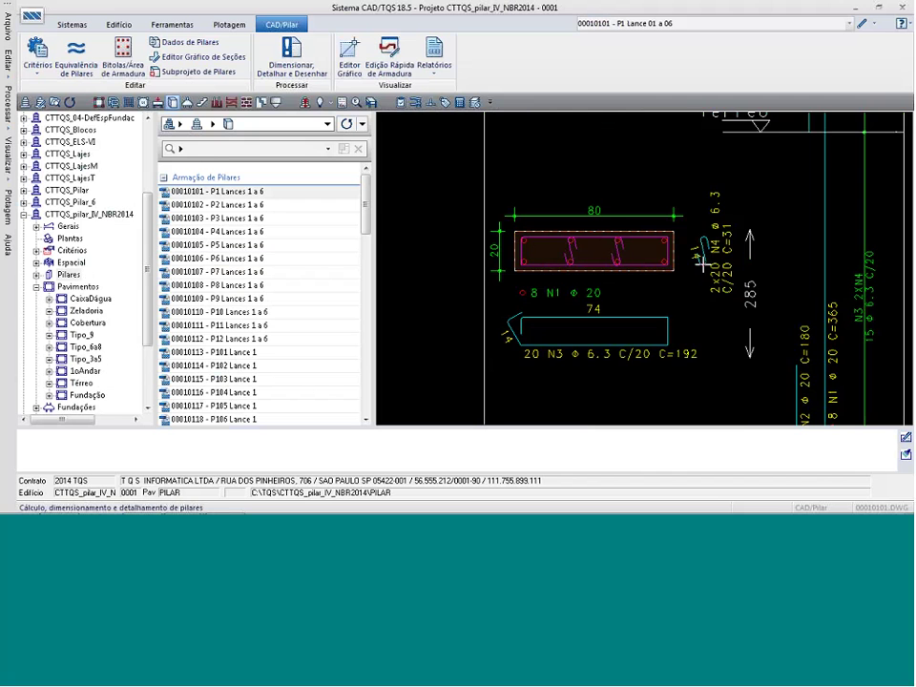
{"action": "scroll", "coordinate": [560, 407], "scroll_direction": "down", "scroll_amount": 3}
{"action": "scroll", "coordinate": [559, 412], "scroll_direction": "down", "scroll_amount": 2}
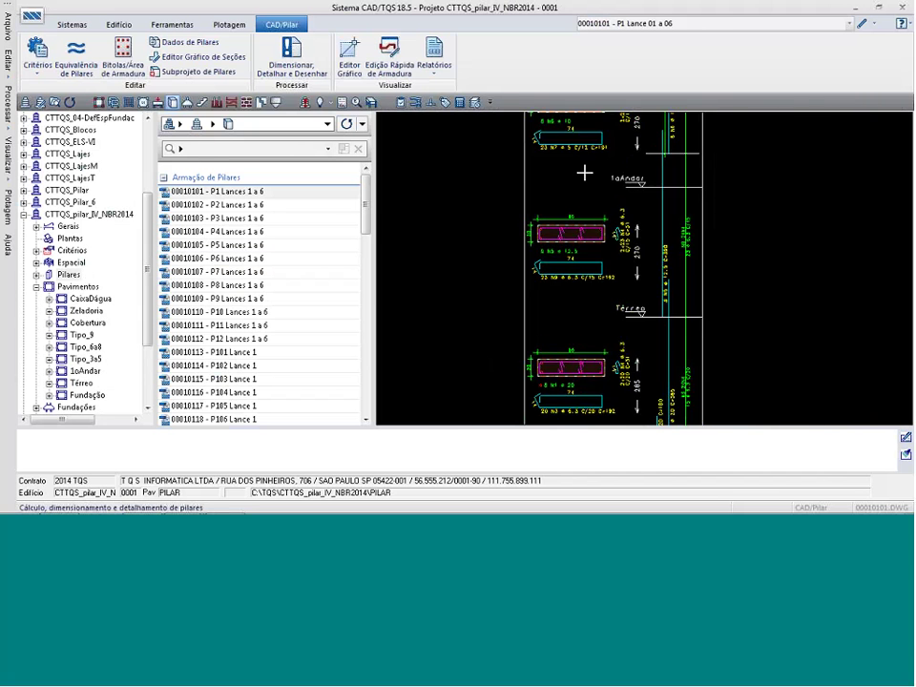
{"action": "scroll", "coordinate": [584, 182], "scroll_direction": "up", "scroll_amount": 3}
Return to the general column report, highlight P1 lance 2's 12.5 mm bar row, and close the report
{"action": "key", "text": "alt+Tab"}
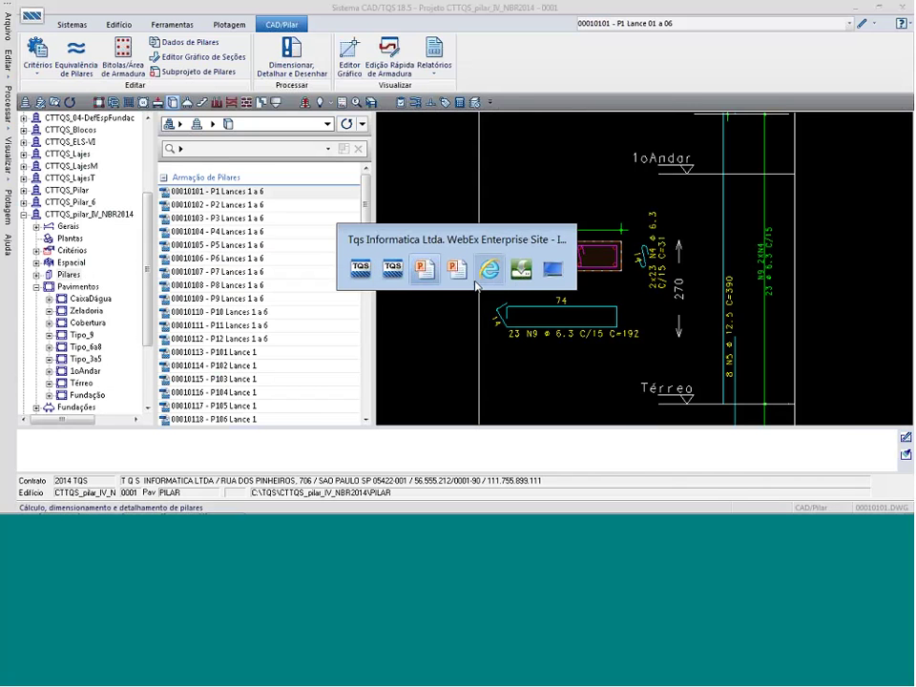
{"action": "left_click", "coordinate": [389, 281]}
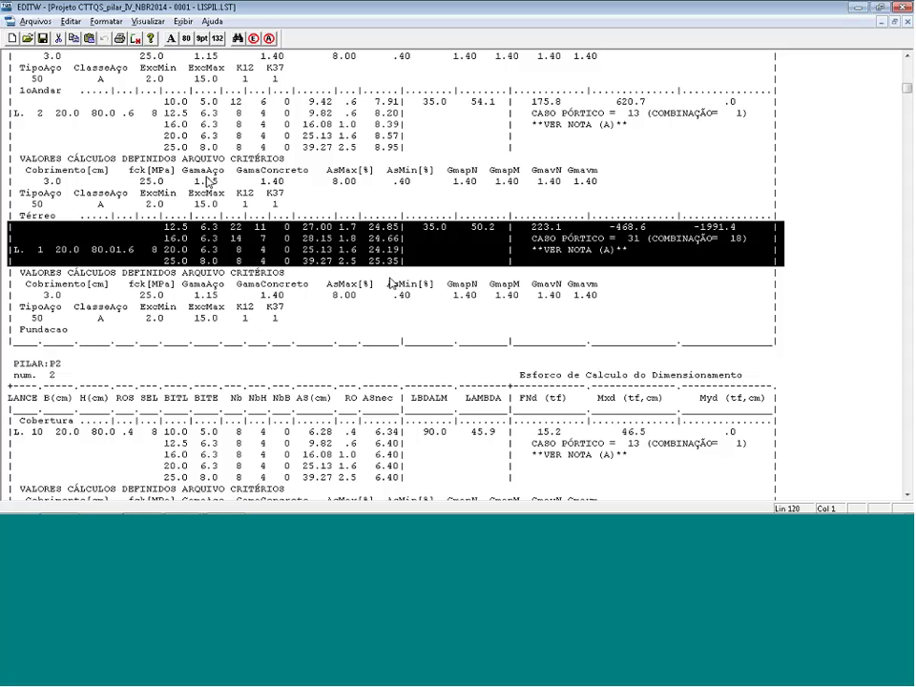
{"action": "left_click", "coordinate": [41, 113]}
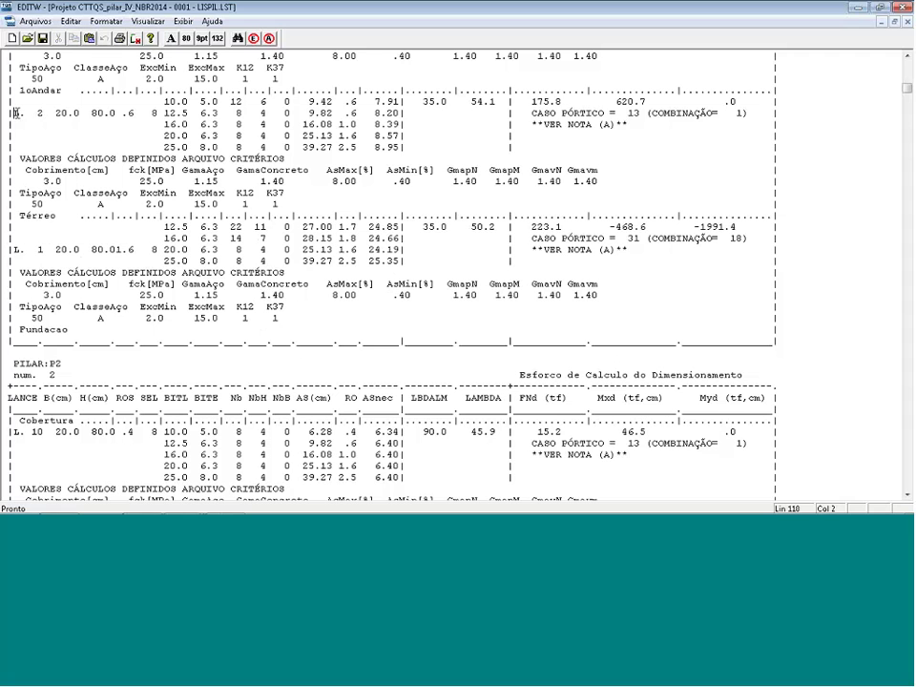
{"action": "left_click_drag", "start_coordinate": [41, 113], "coordinate": [404, 113]}
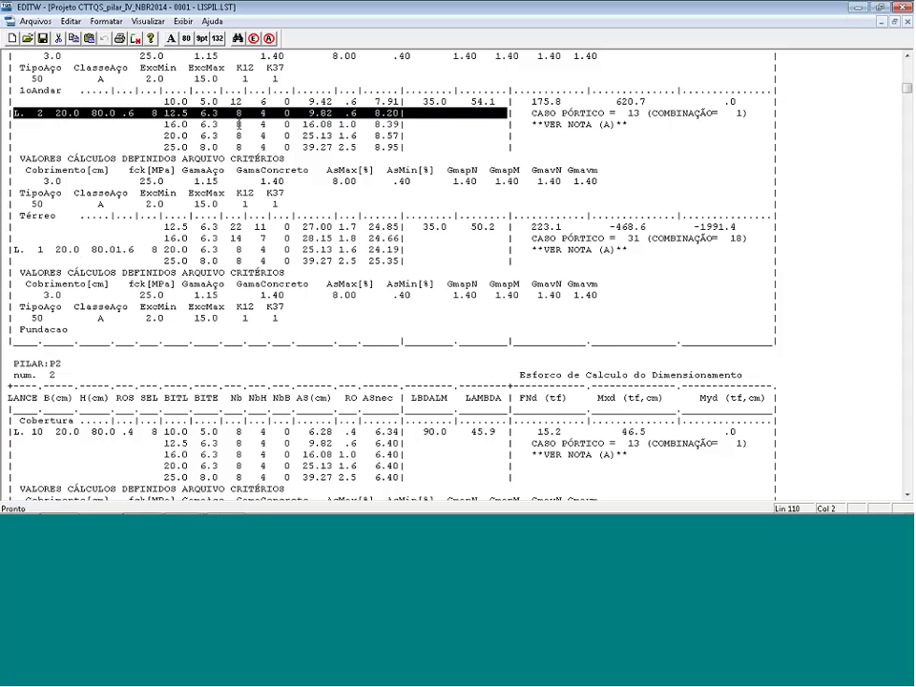
{"action": "left_click", "coordinate": [903, 10]}
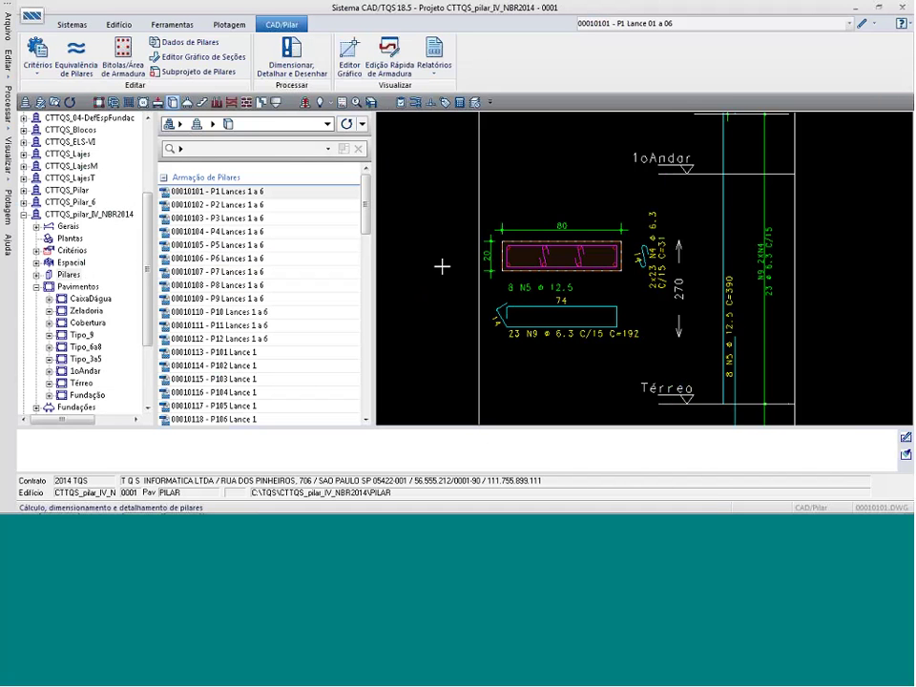
Open the P5 Lances 1 a 6 drawing in Edição Rápida de Armadura and display lance 2
{"action": "left_click", "coordinate": [251, 246]}
{"action": "right_click", "coordinate": [251, 246]}
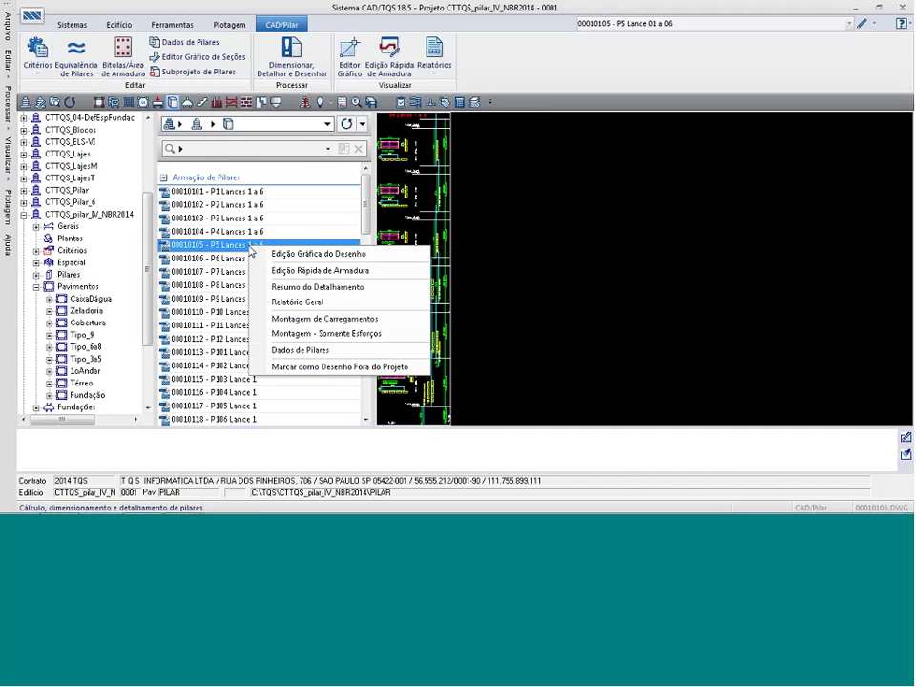
{"action": "left_click", "coordinate": [317, 273]}
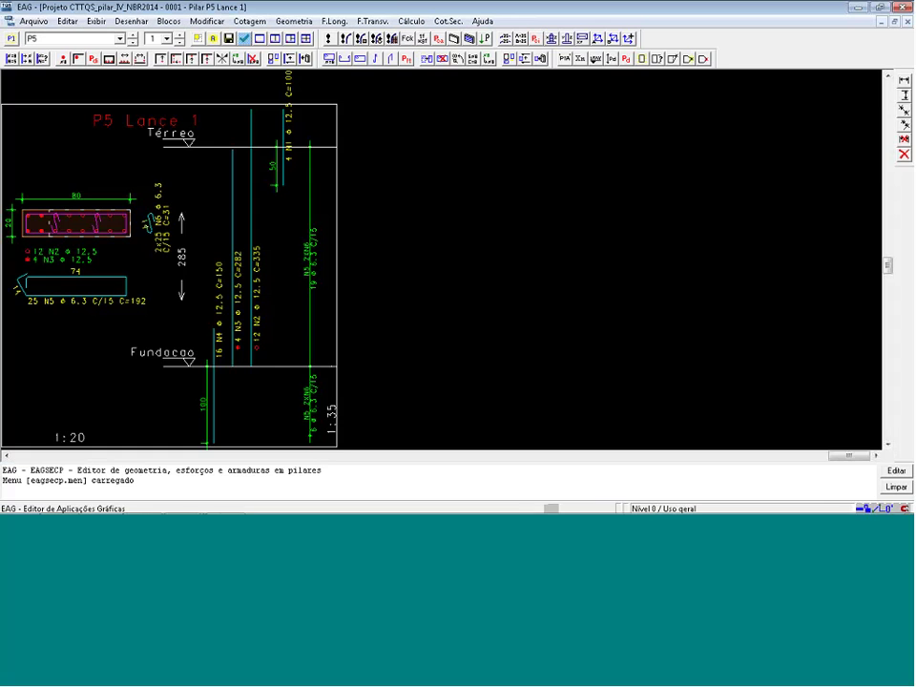
{"action": "left_click", "coordinate": [132, 40]}
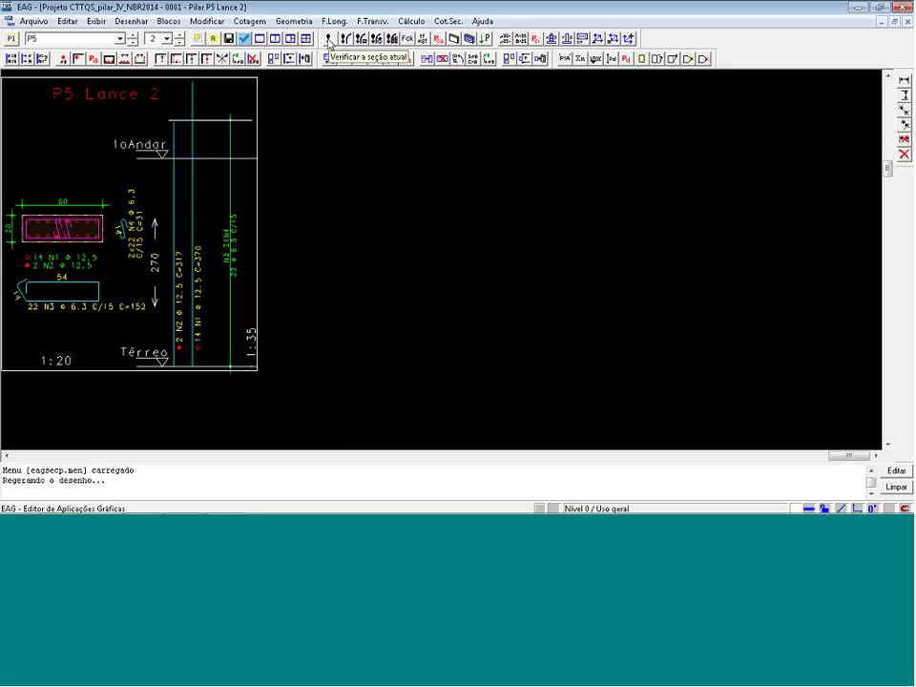
Verify the current section of P5 lance 2 and examine its calculation listing, revisiting the reinforcement drawing in between
{"action": "left_click", "coordinate": [329, 39]}
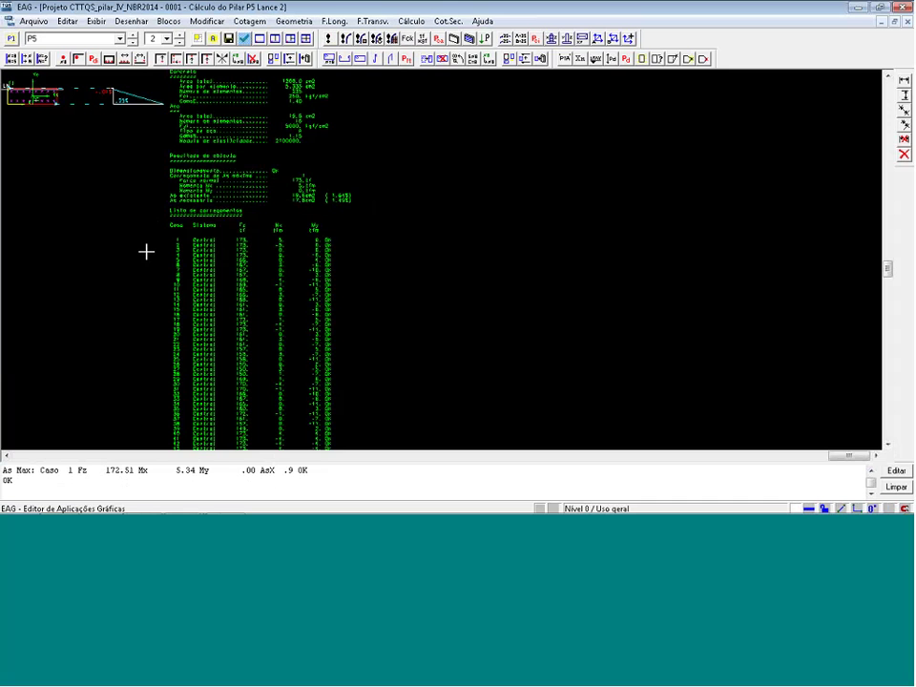
{"action": "left_click", "coordinate": [212, 38]}
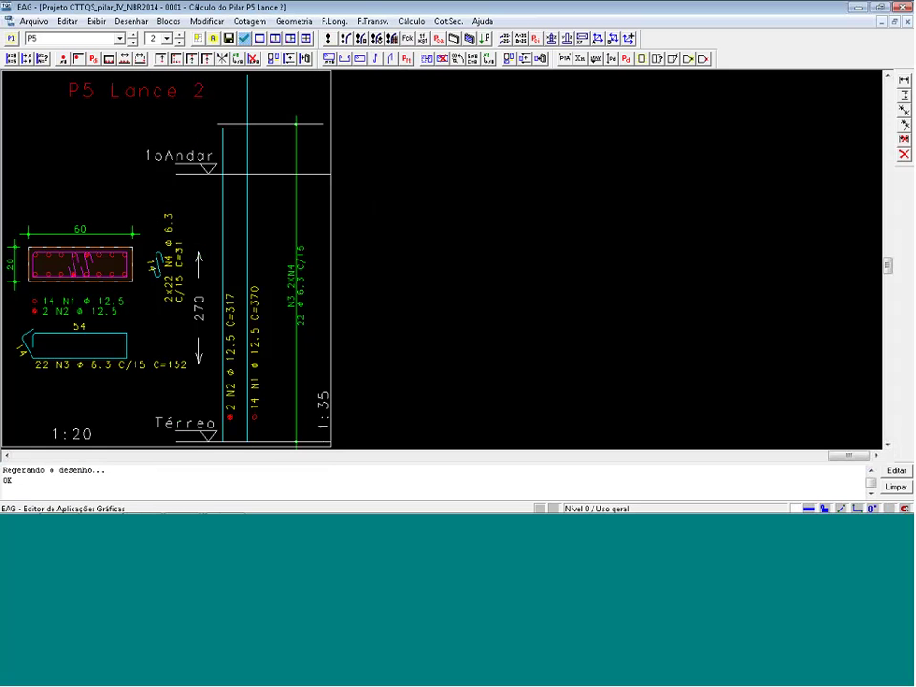
{"action": "left_click", "coordinate": [328, 38]}
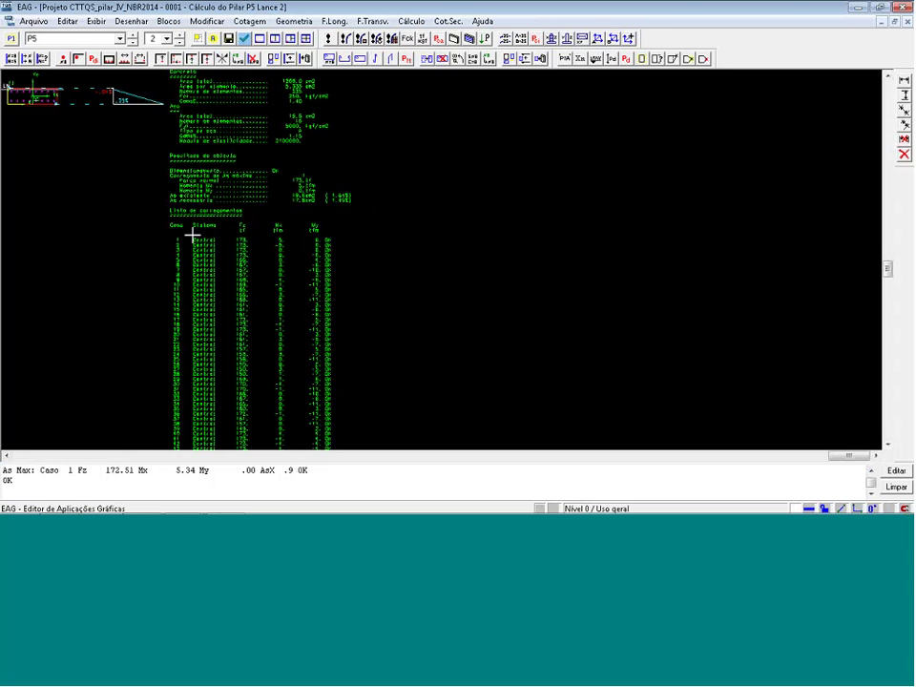
Return to the building manager, open P5's Montagem de Carregamentos report, and examine lance 1's forces, eccentricities and second-order method
{"action": "key", "text": "alt+Tab"}
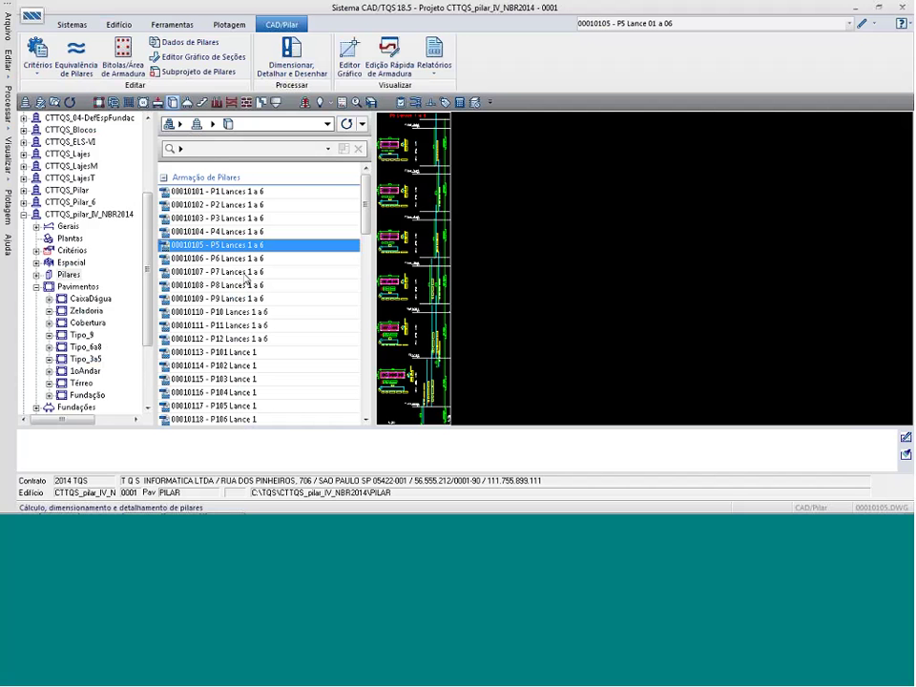
{"action": "right_click", "coordinate": [227, 248]}
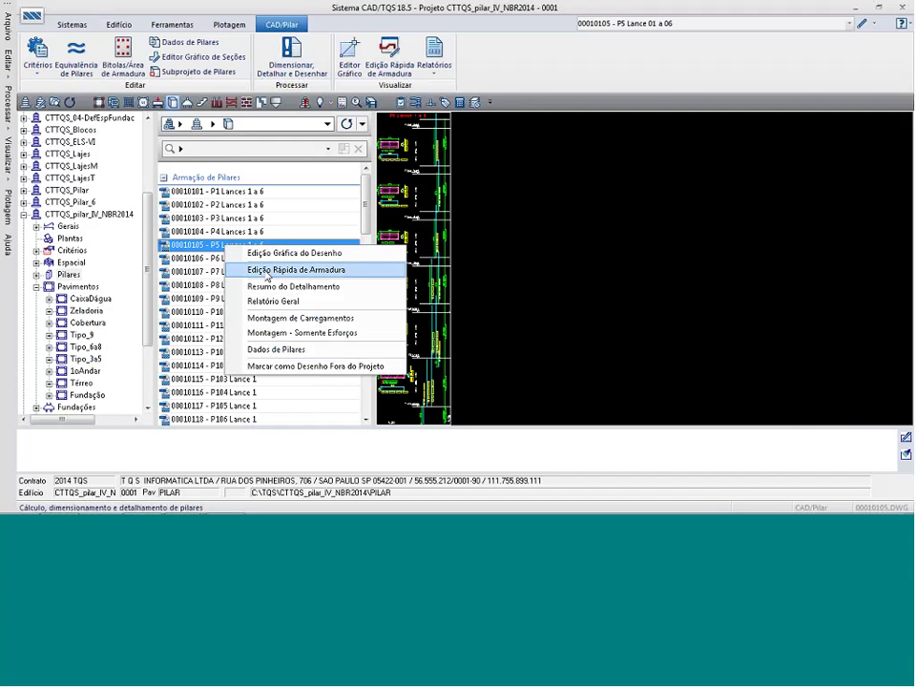
{"action": "left_click", "coordinate": [290, 323]}
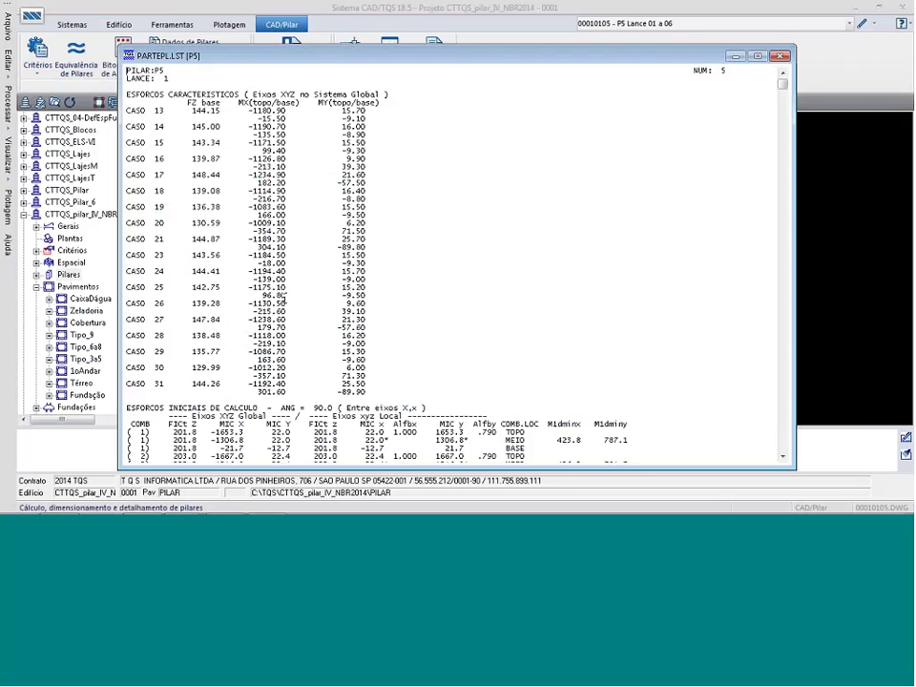
{"action": "scroll", "coordinate": [167, 139], "scroll_direction": "down", "scroll_amount": 15}
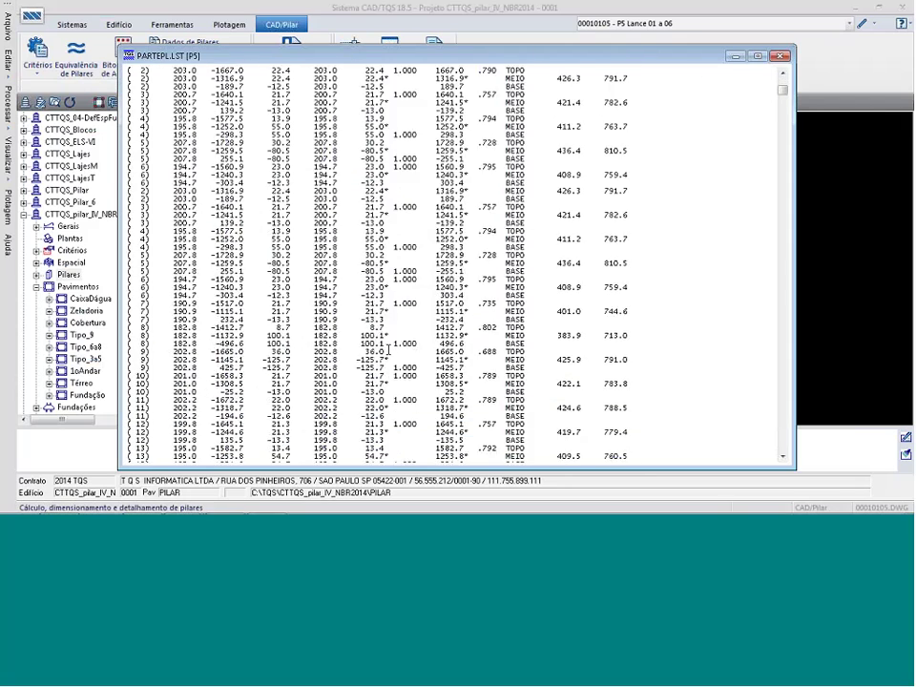
{"action": "scroll", "coordinate": [383, 340], "scroll_direction": "down", "scroll_amount": 15}
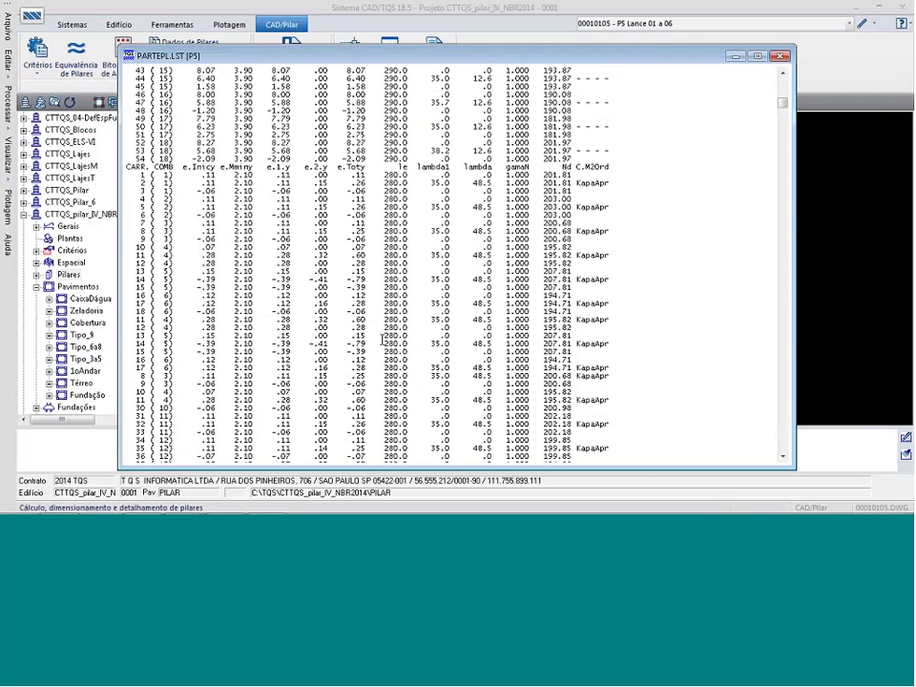
Examine P5 lance 1's final design loads and lance 2's characteristic forces and initial calculation forces in the load assembly report
{"action": "scroll", "coordinate": [381, 339], "scroll_direction": "down", "scroll_amount": 15}
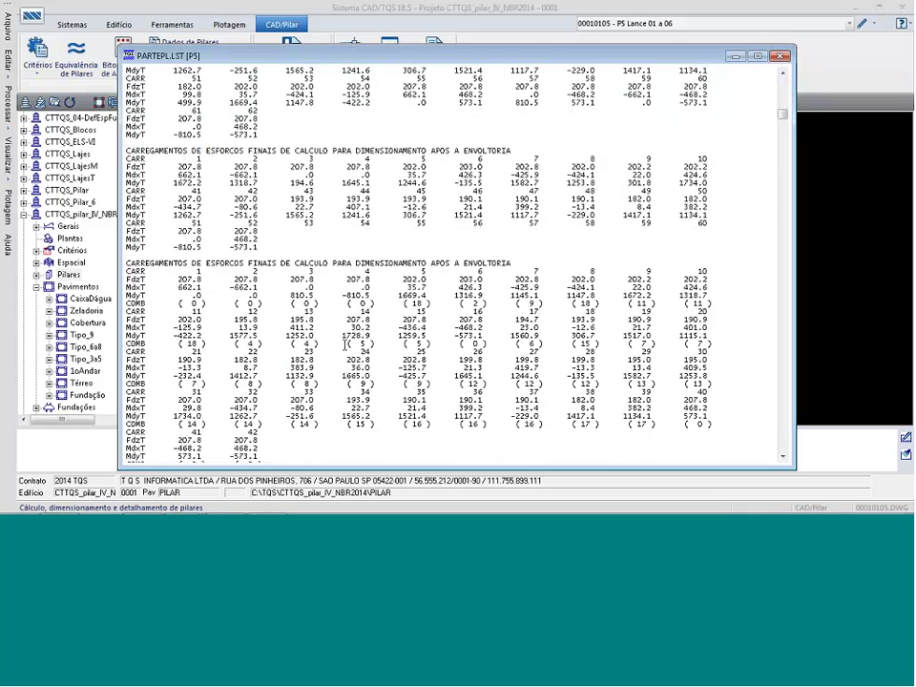
{"action": "scroll", "coordinate": [301, 394], "scroll_direction": "down", "scroll_amount": 10}
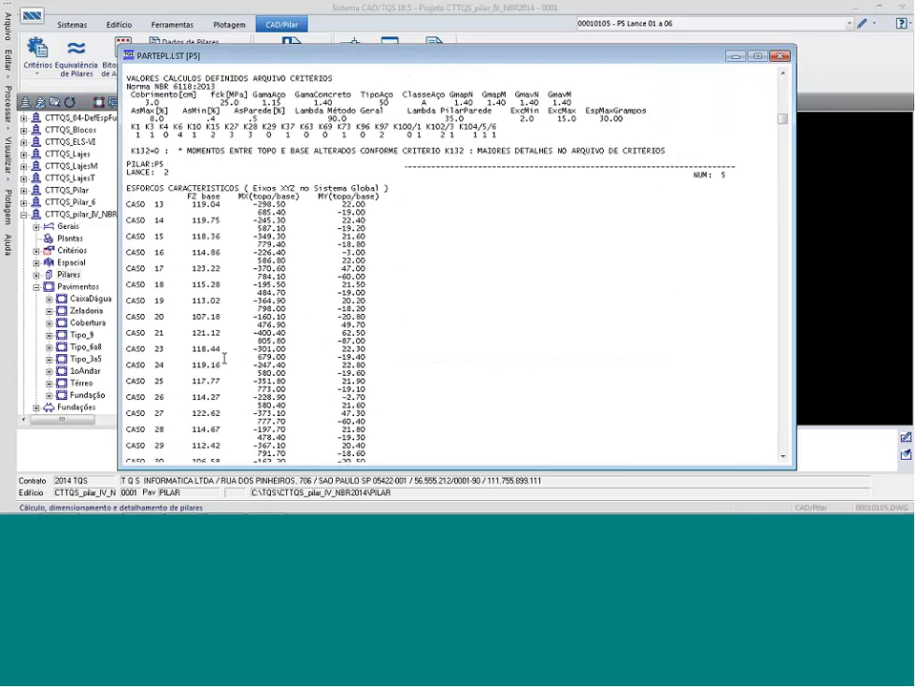
{"action": "scroll", "coordinate": [211, 183], "scroll_direction": "down", "scroll_amount": 1}
{"action": "scroll", "coordinate": [209, 181], "scroll_direction": "down", "scroll_amount": 6}
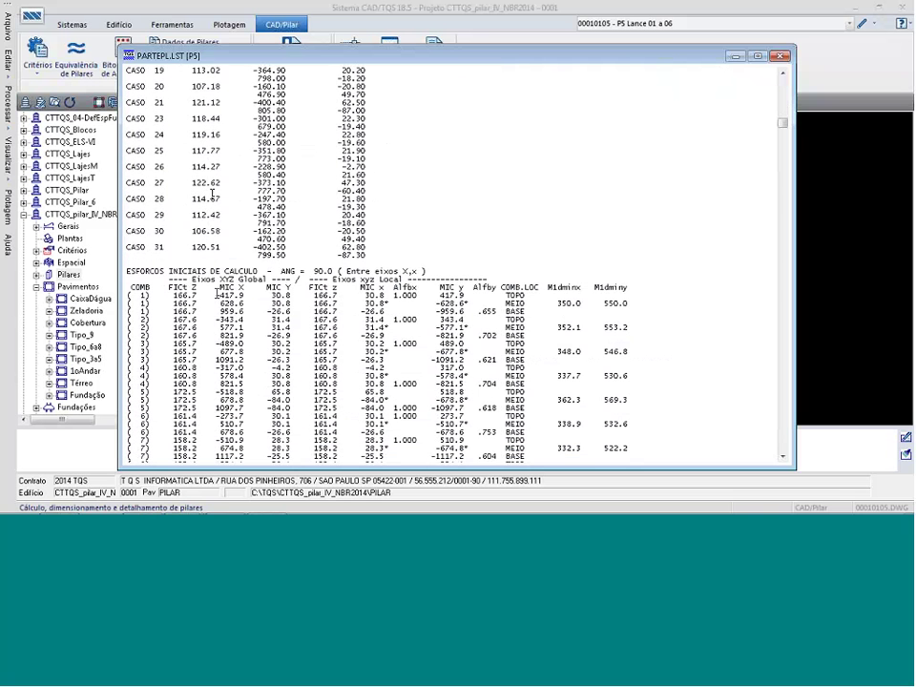
{"action": "scroll", "coordinate": [196, 270], "scroll_direction": "down", "scroll_amount": 3}
{"action": "scroll", "coordinate": [197, 270], "scroll_direction": "down", "scroll_amount": 2}
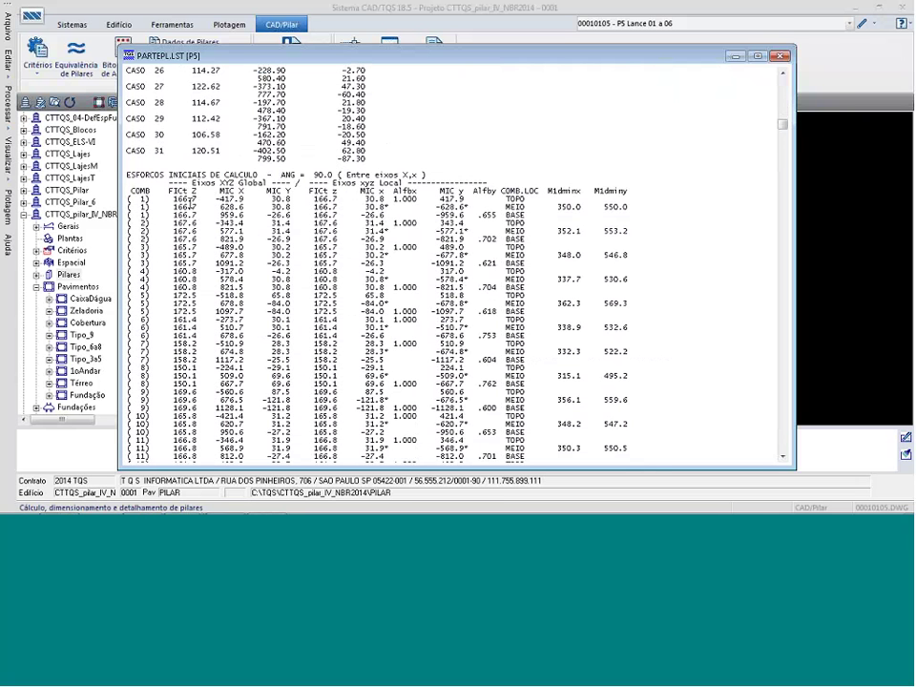
{"action": "scroll", "coordinate": [308, 348], "scroll_direction": "down", "scroll_amount": 3}
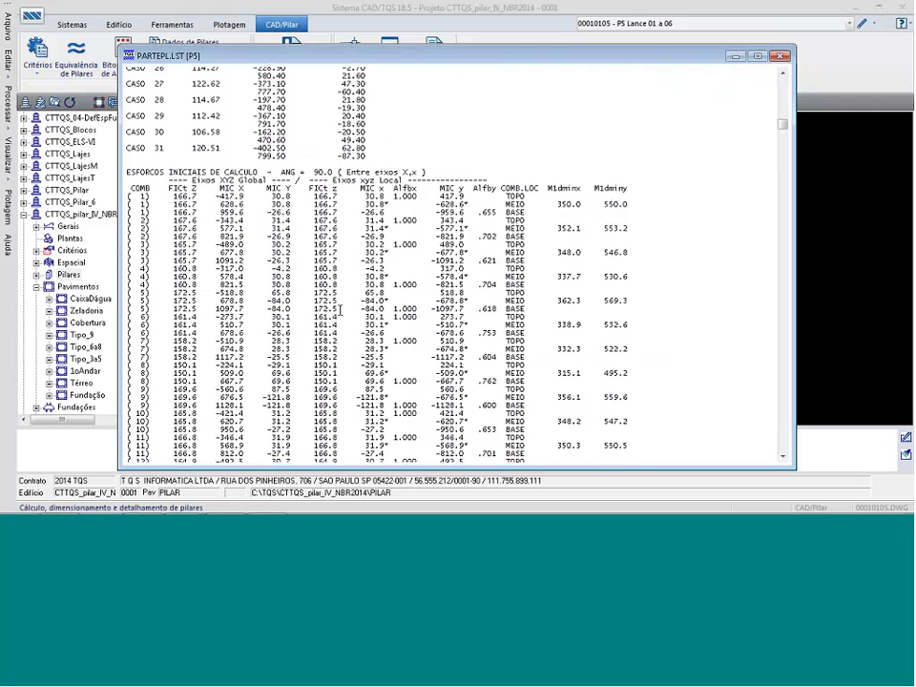
{"action": "scroll", "coordinate": [375, 287], "scroll_direction": "down", "scroll_amount": 15}
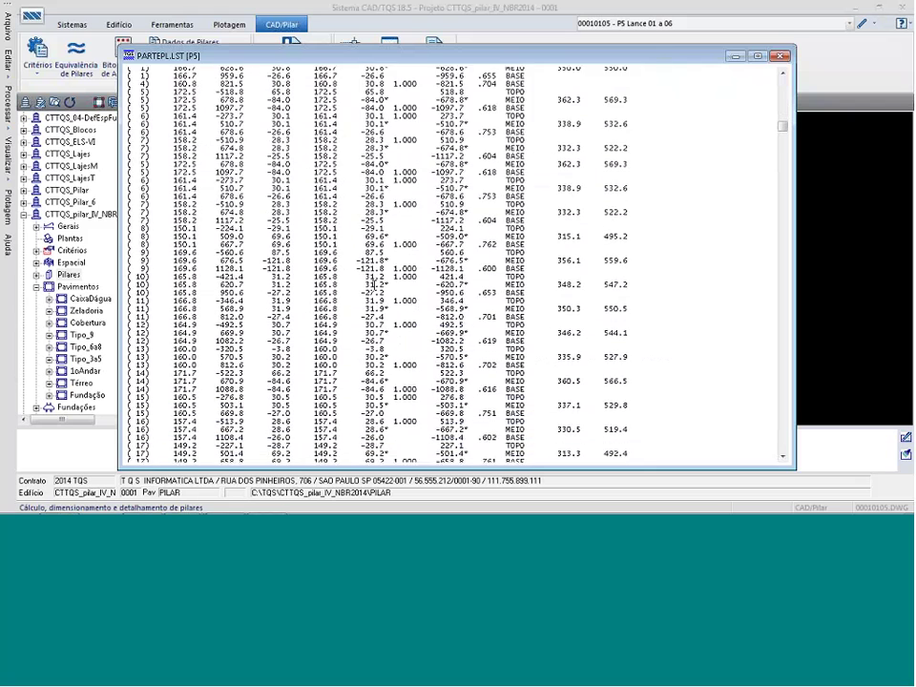
Examine P5 lance 2's eccentricities, slenderness and second-order method, highlight load 2's e.2.y value, and review the final loads after the envelope
{"action": "scroll", "coordinate": [471, 310], "scroll_direction": "down", "scroll_amount": 12}
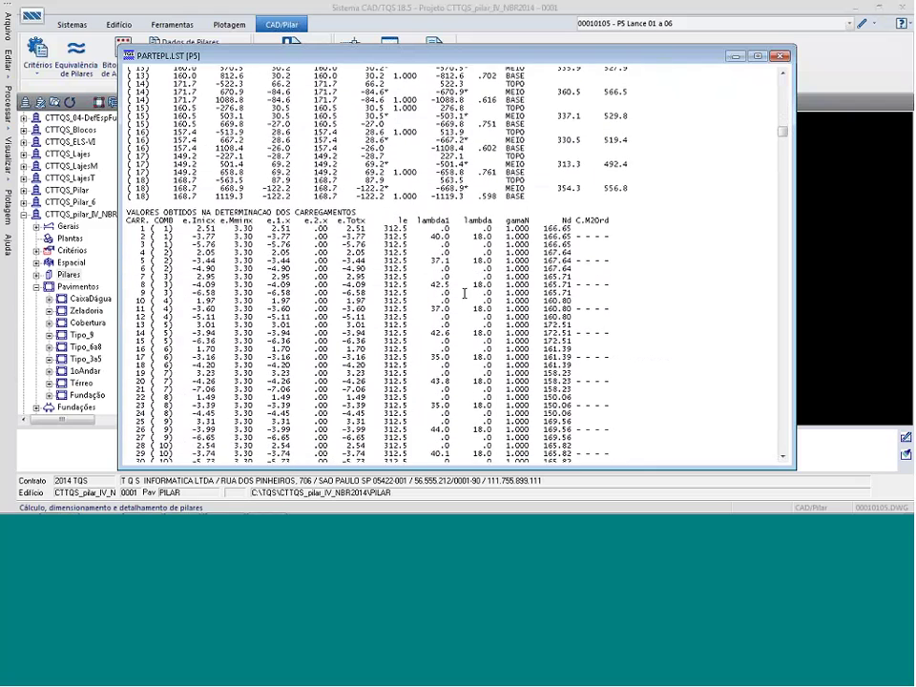
{"action": "scroll", "coordinate": [465, 292], "scroll_direction": "down", "scroll_amount": 3}
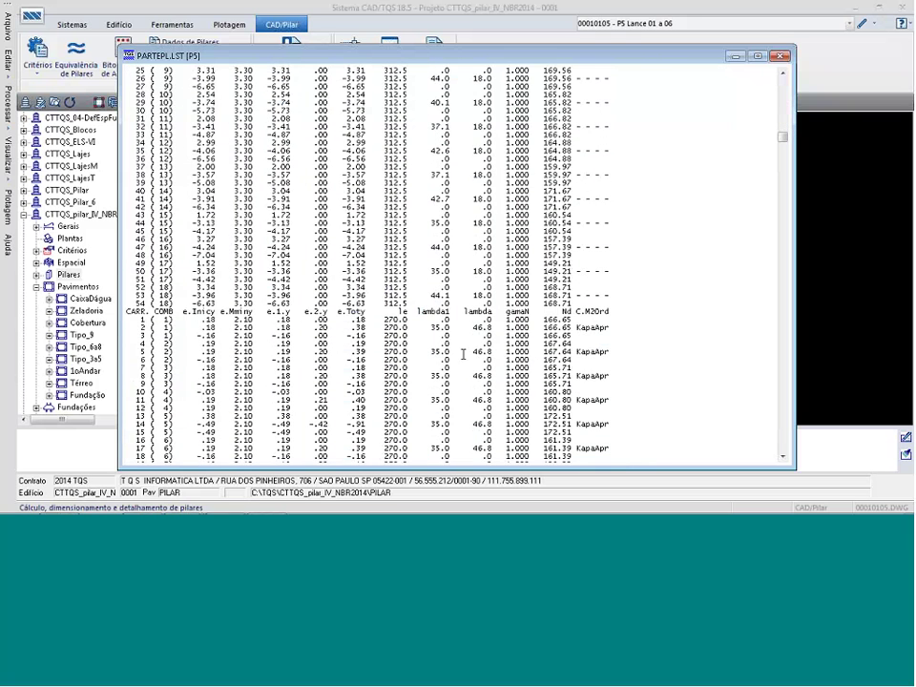
{"action": "scroll", "coordinate": [342, 326], "scroll_direction": "down", "scroll_amount": 2}
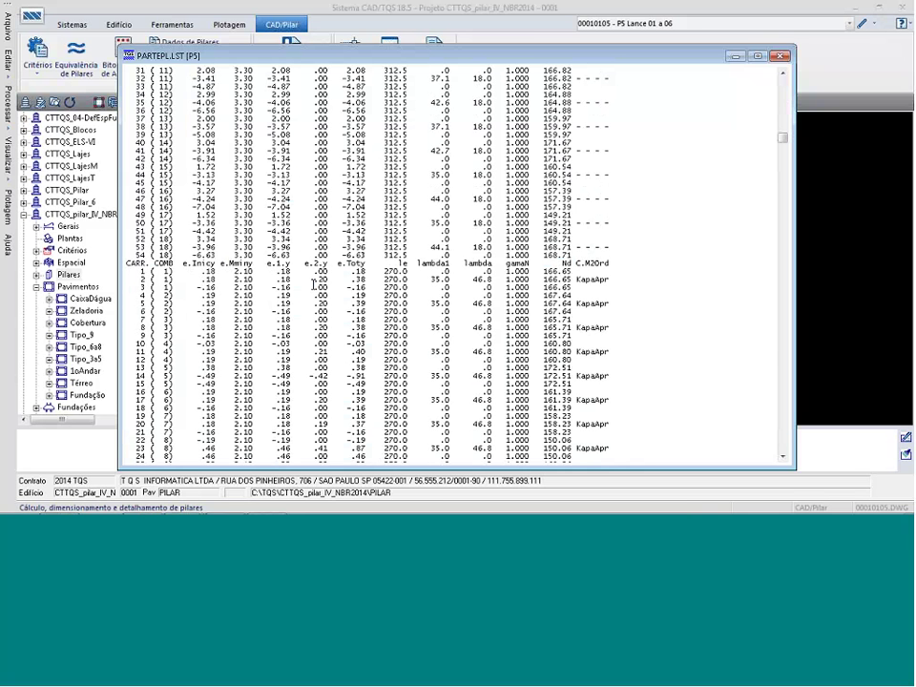
{"action": "double_click", "coordinate": [320, 278]}
{"action": "scroll", "coordinate": [373, 303], "scroll_direction": "down", "scroll_amount": 2}
{"action": "scroll", "coordinate": [374, 304], "scroll_direction": "down", "scroll_amount": 1}
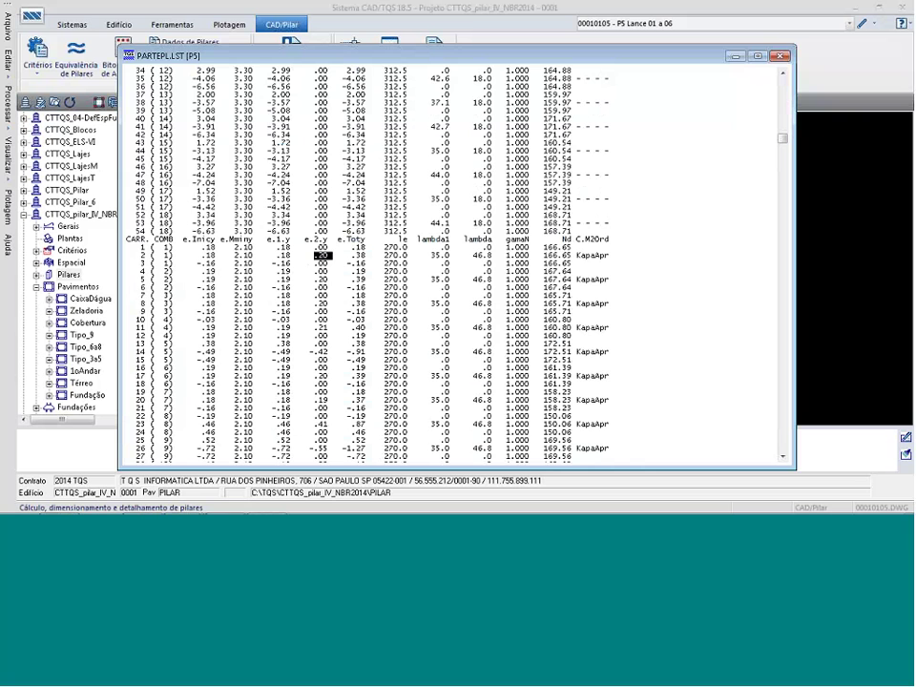
{"action": "scroll", "coordinate": [363, 255], "scroll_direction": "down", "scroll_amount": 12}
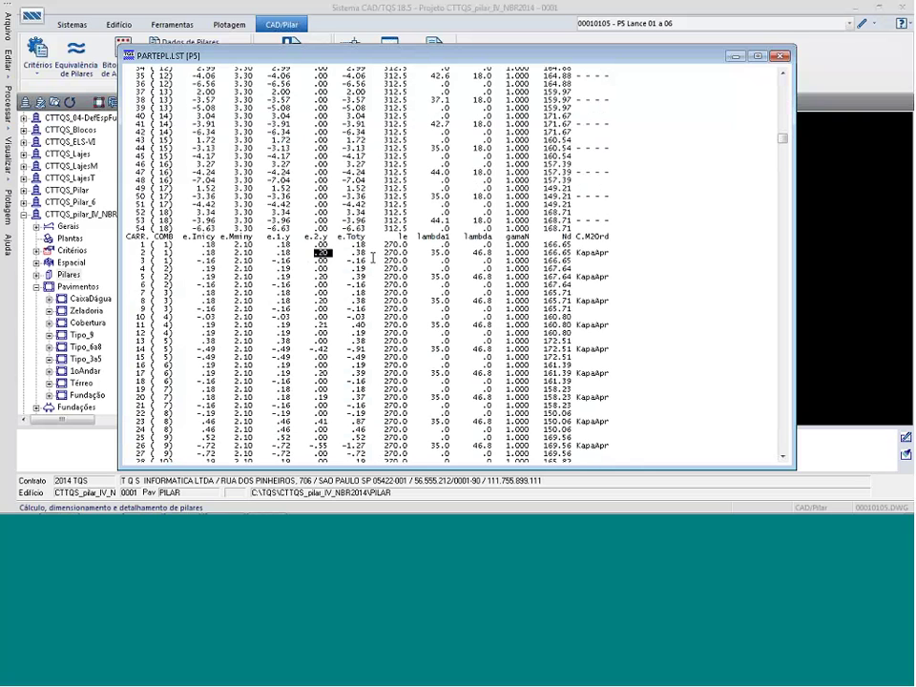
{"action": "scroll", "coordinate": [372, 258], "scroll_direction": "down", "scroll_amount": 19}
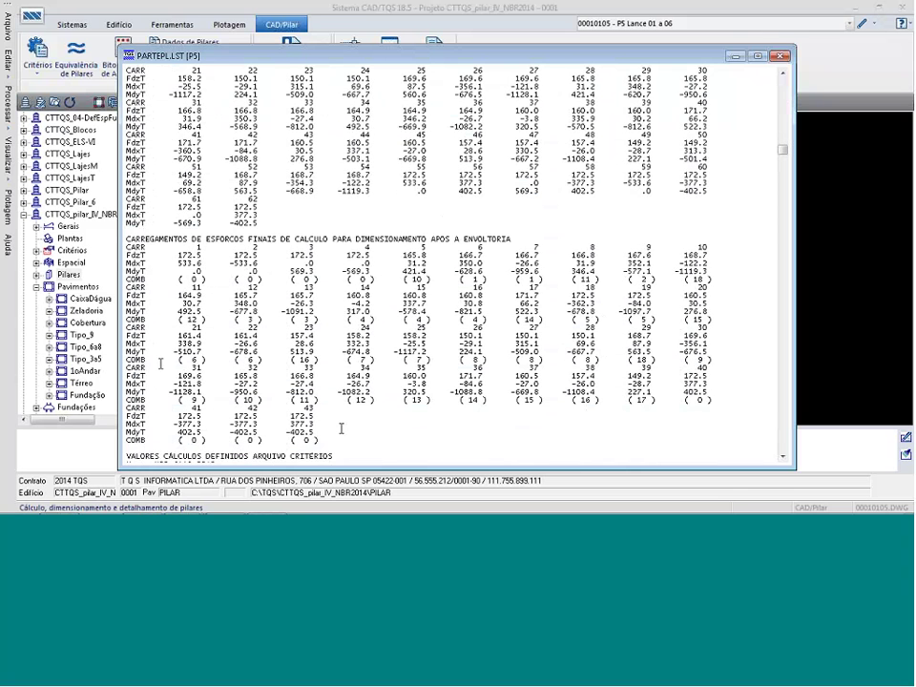
Switch to the EAG calculation of P5 lance 2 and compare its load cases, governing load, and existing and required steel areas
{"action": "key", "text": "alt+Tab"}
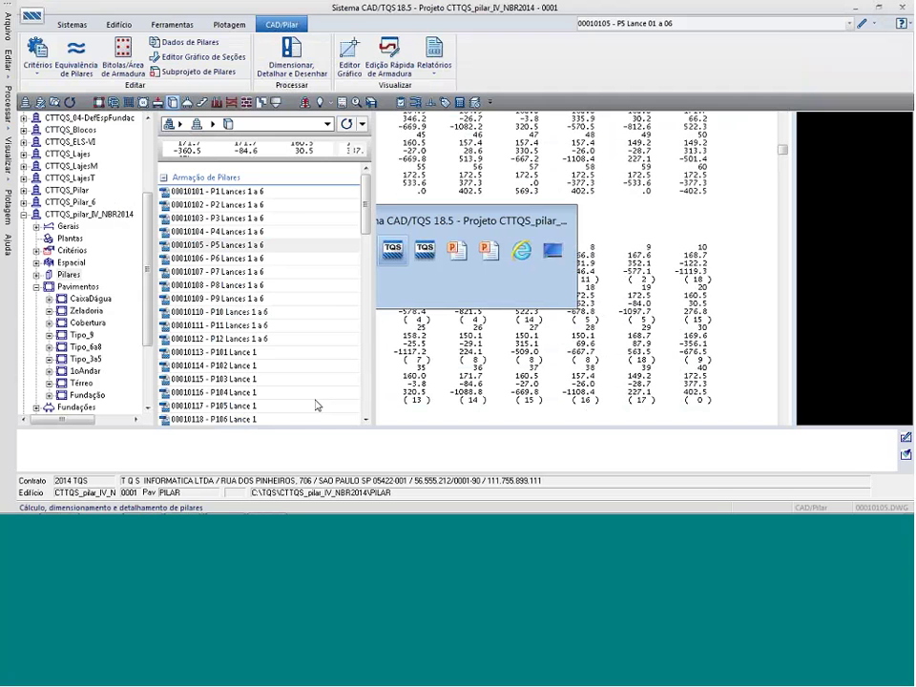
{"action": "key", "text": "alt+Tab"}
{"action": "key", "text": "alt+Tab"}
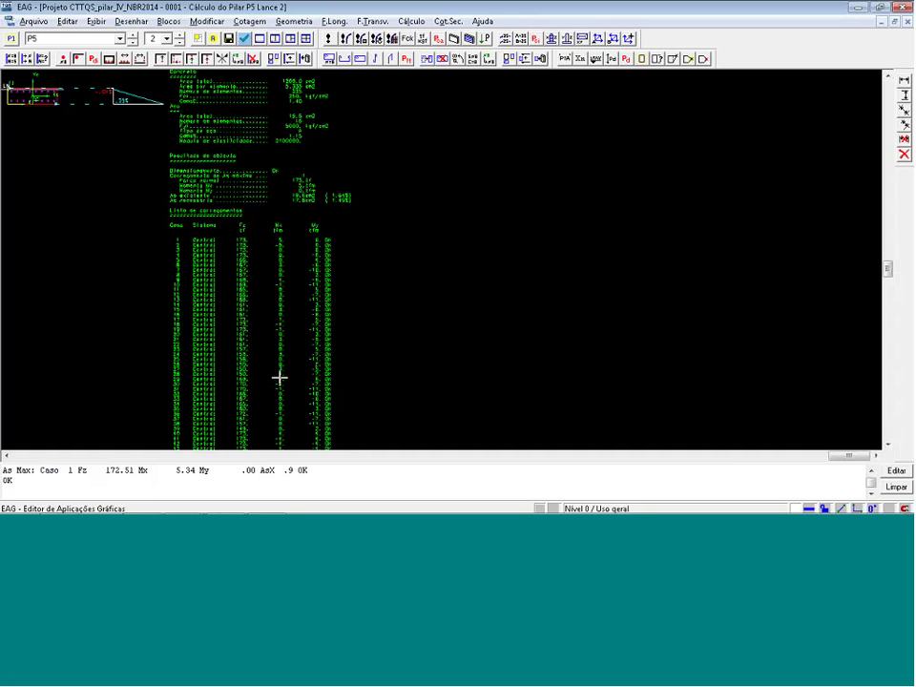
{"action": "scroll", "coordinate": [163, 444], "scroll_direction": "up", "scroll_amount": 2}
{"action": "scroll", "coordinate": [297, 272], "scroll_direction": "down", "scroll_amount": 1}
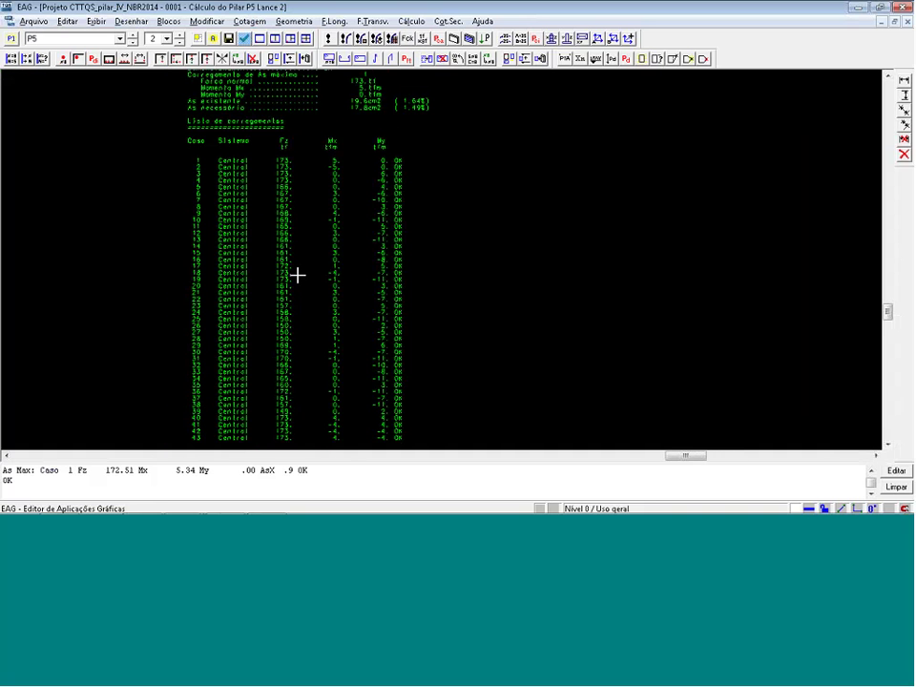
{"action": "scroll", "coordinate": [572, 412], "scroll_direction": "down", "scroll_amount": 1}
{"action": "scroll", "coordinate": [573, 412], "scroll_direction": "down", "scroll_amount": 1}
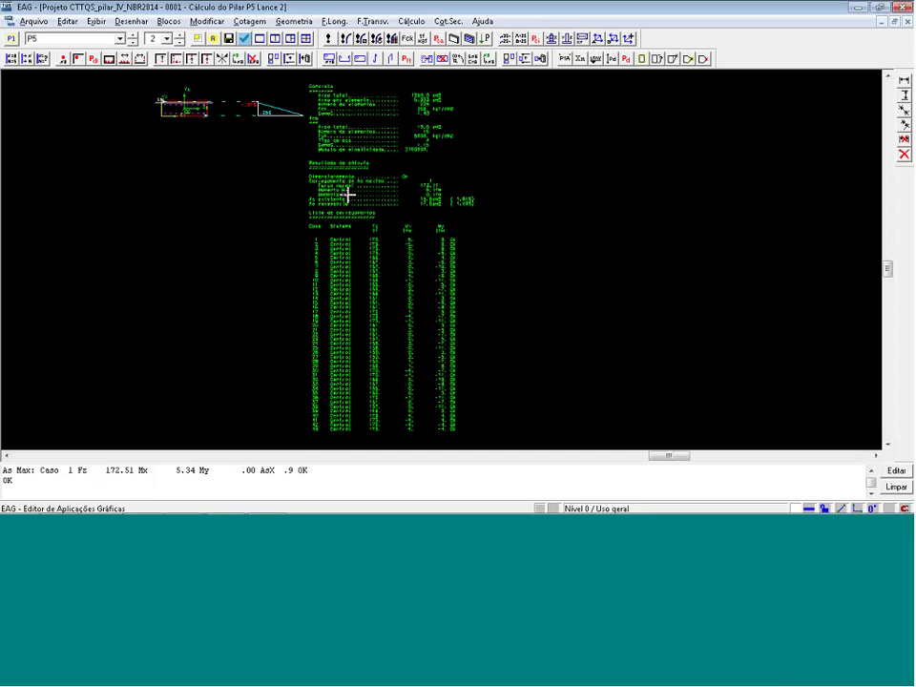
{"action": "scroll", "coordinate": [329, 188], "scroll_direction": "up", "scroll_amount": 4}
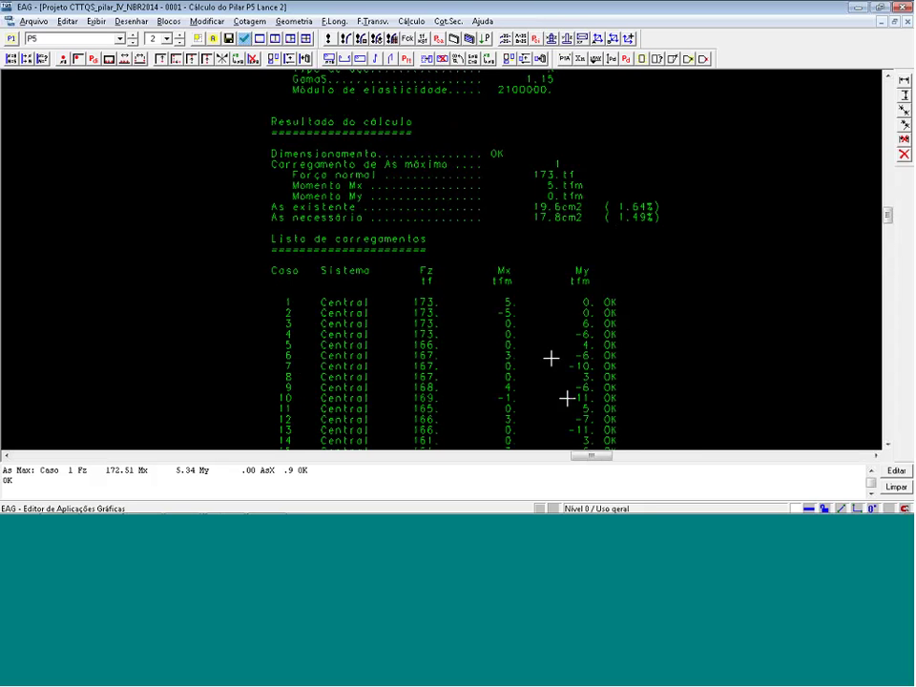
{"action": "scroll", "coordinate": [551, 358], "scroll_direction": "down", "scroll_amount": 4}
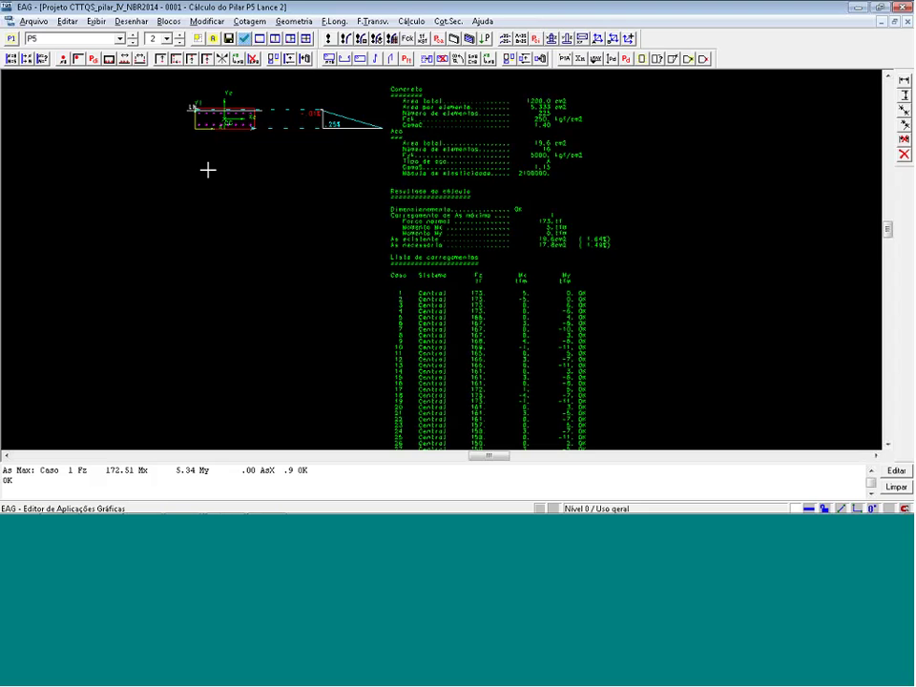
Close the P5 lance 2 calculation and the load assembly report, and show the Editor de Geometria, Esforços e Armaduras slide in the presentation
{"action": "left_click", "coordinate": [903, 7]}
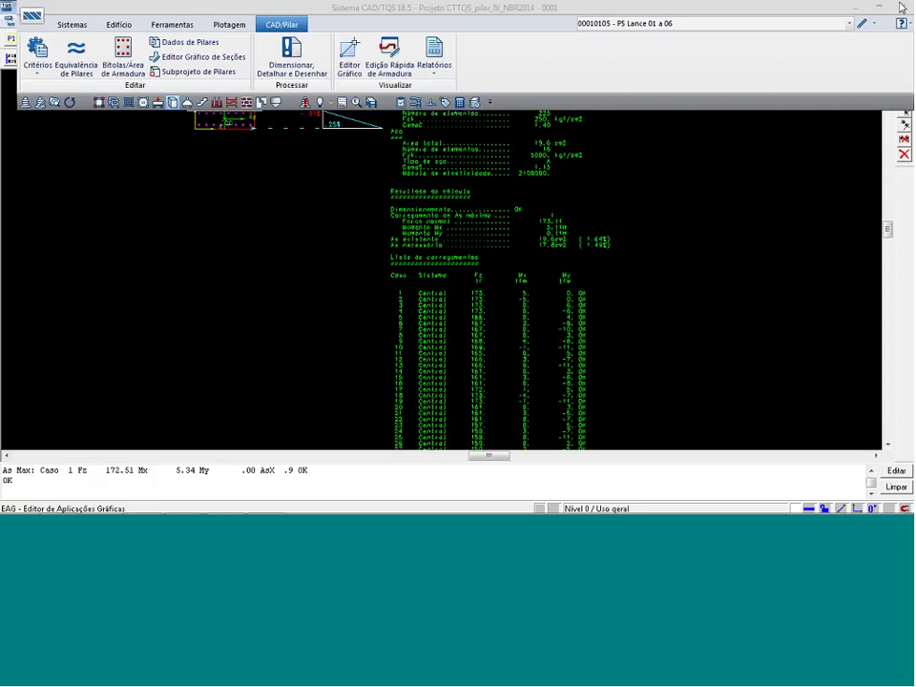
{"action": "key", "text": "alt+Tab"}
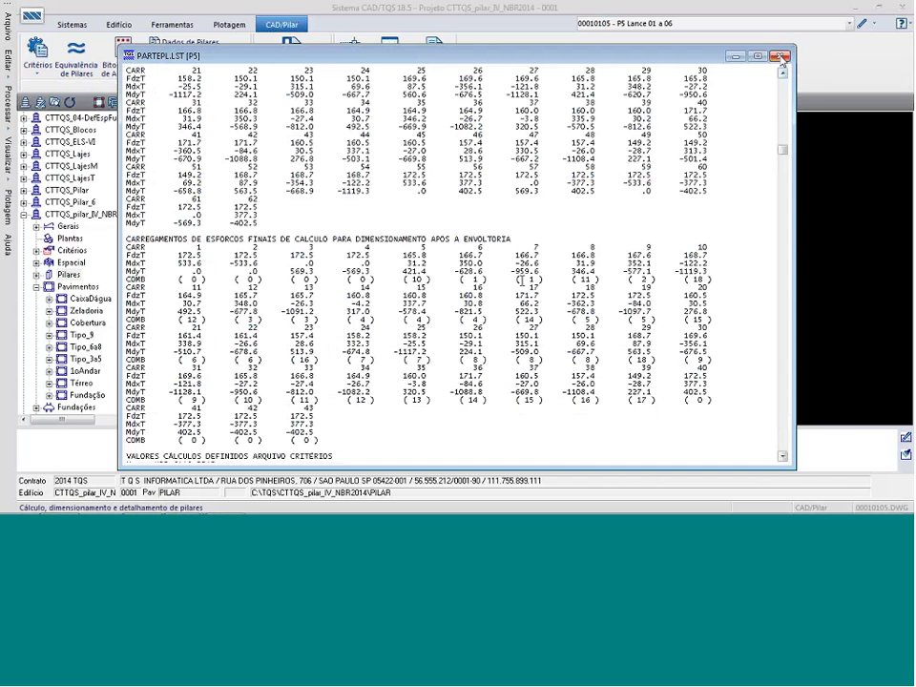
{"action": "left_click", "coordinate": [776, 58]}
{"action": "key", "text": "alt+Tab"}
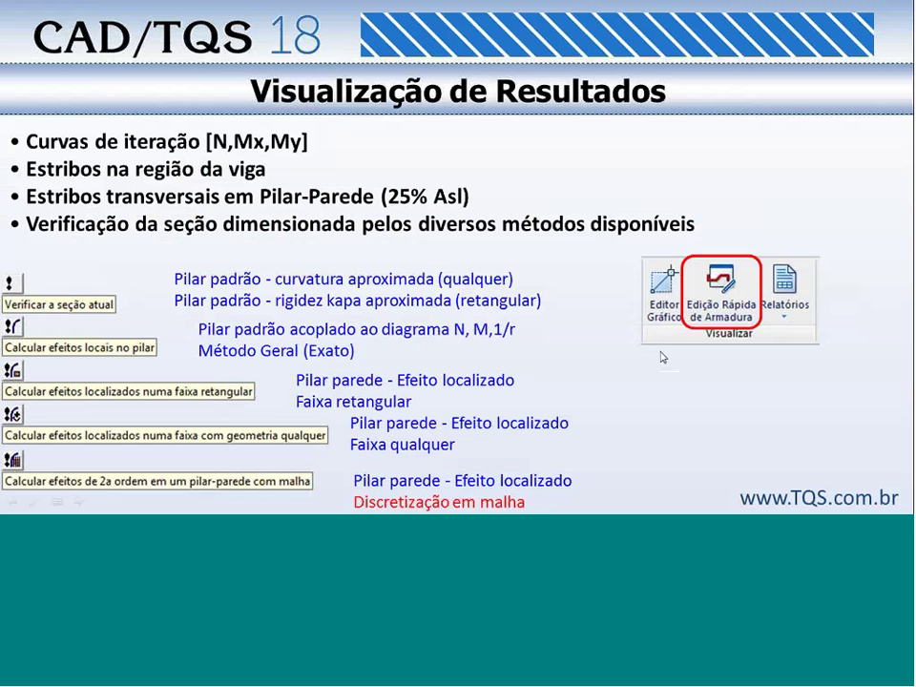
{"action": "left_click", "coordinate": [664, 358]}
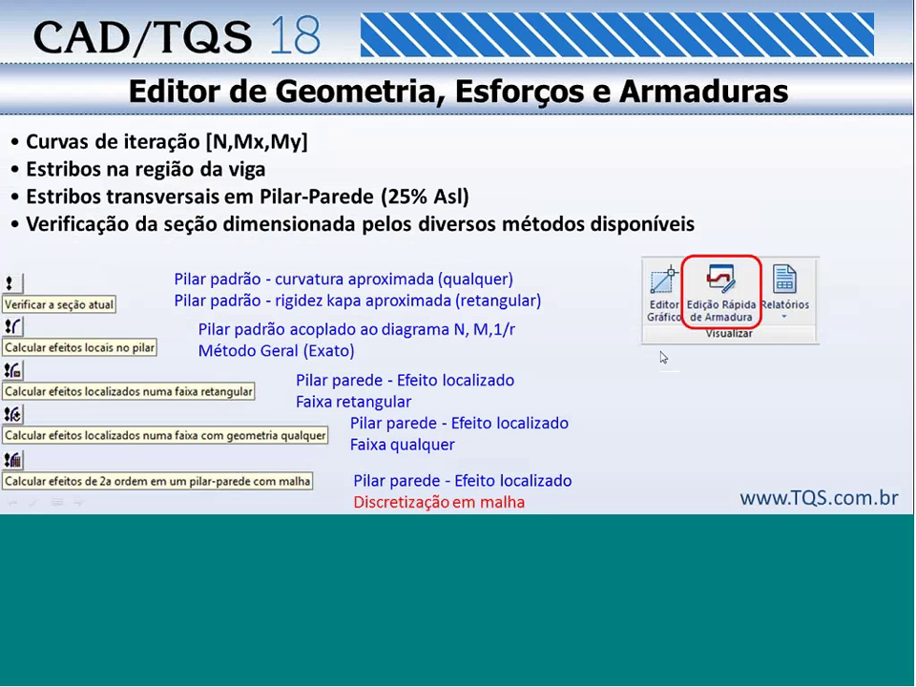
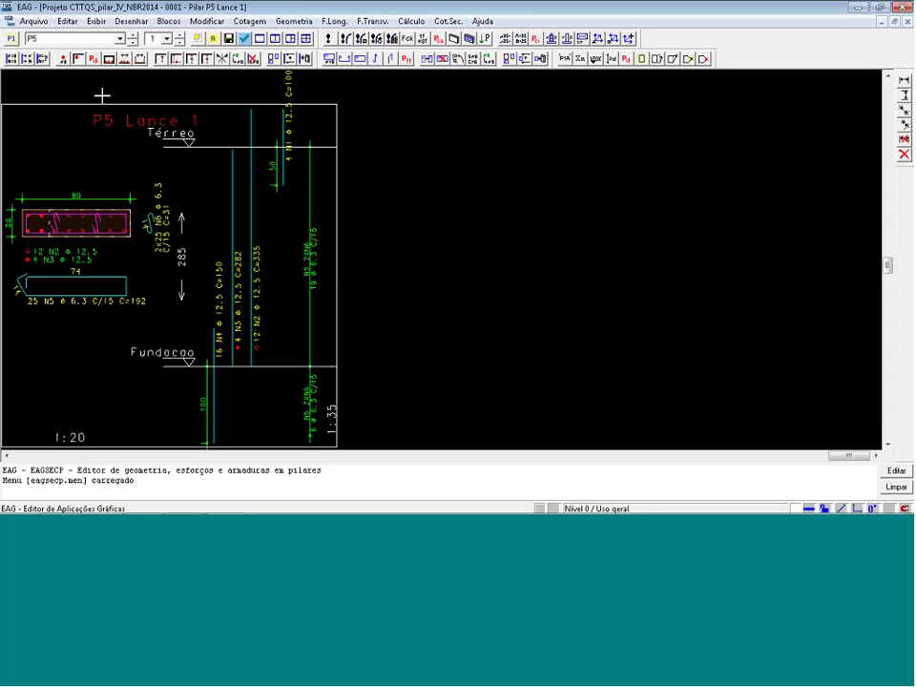
Verify the current section of P5 lance 1 and return to its reinforcement drawing
{"action": "left_click", "coordinate": [329, 39]}
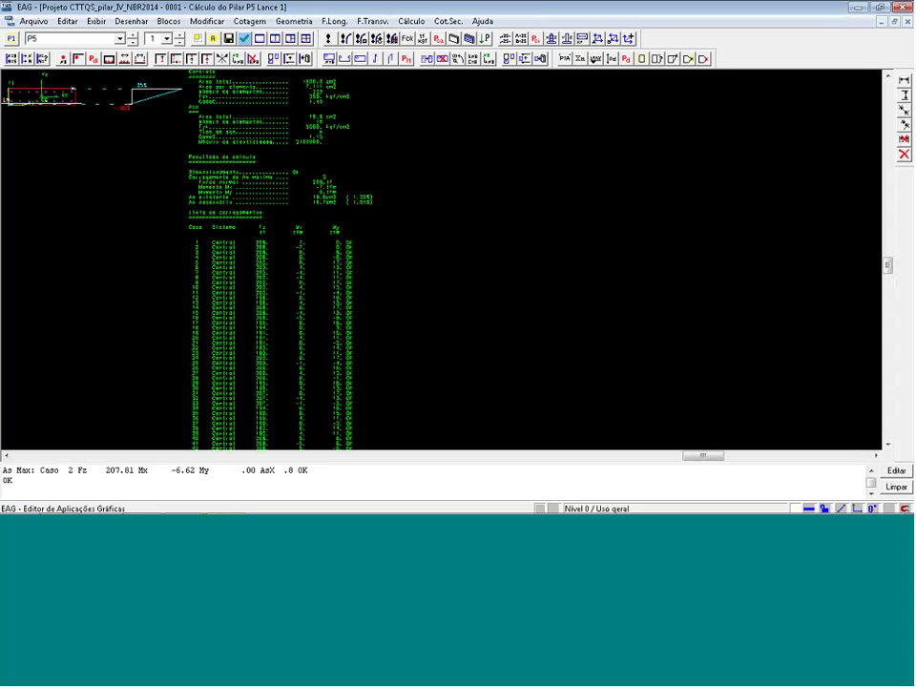
{"action": "left_click", "coordinate": [215, 39]}
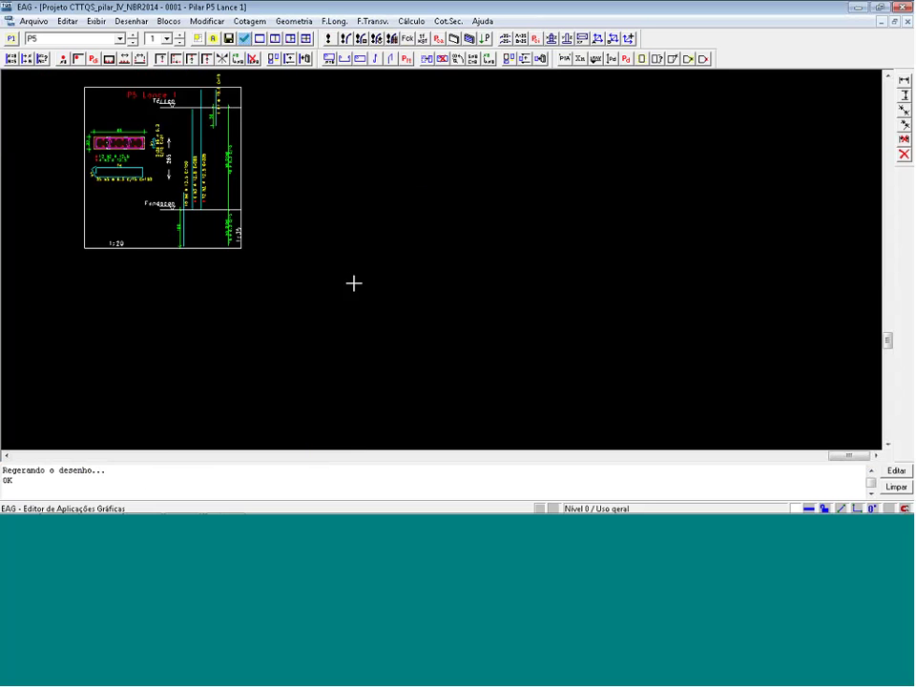
{"action": "scroll", "coordinate": [164, 95], "scroll_direction": "up", "scroll_amount": 3}
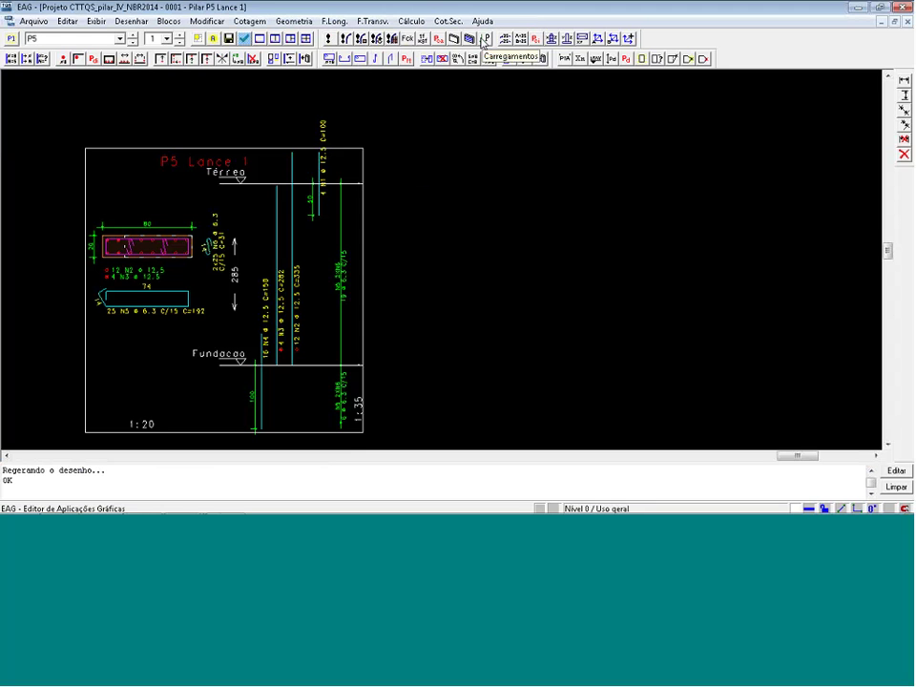
Set the concrete Fck to 200 kgf/cm2 for P5 lance 1, verify the section again, and redisplay the reinforcement drawing
{"action": "left_click", "coordinate": [411, 42]}
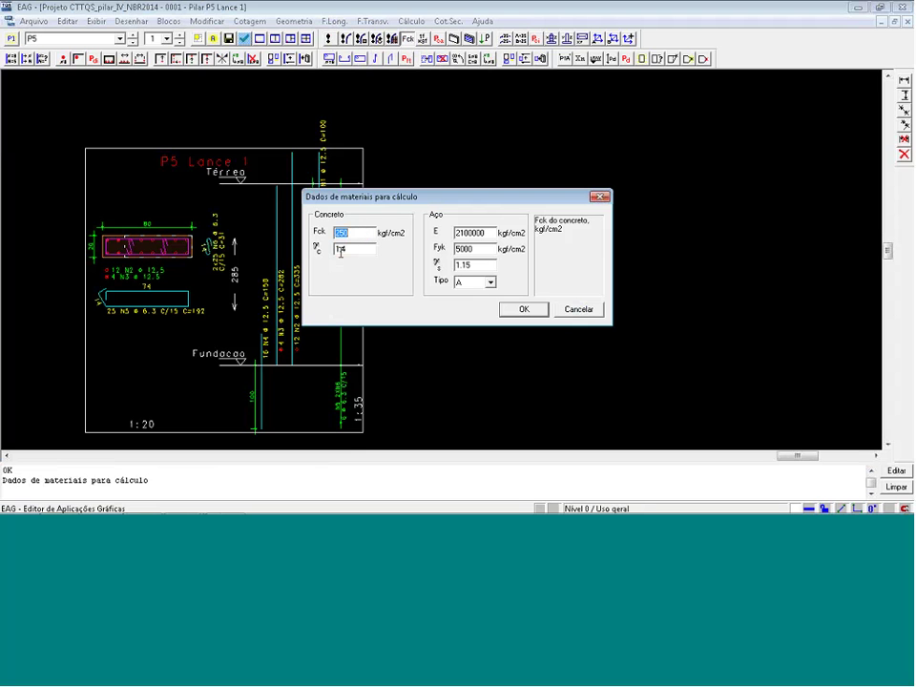
{"action": "type", "text": "200"}
{"action": "left_click", "coordinate": [525, 310]}
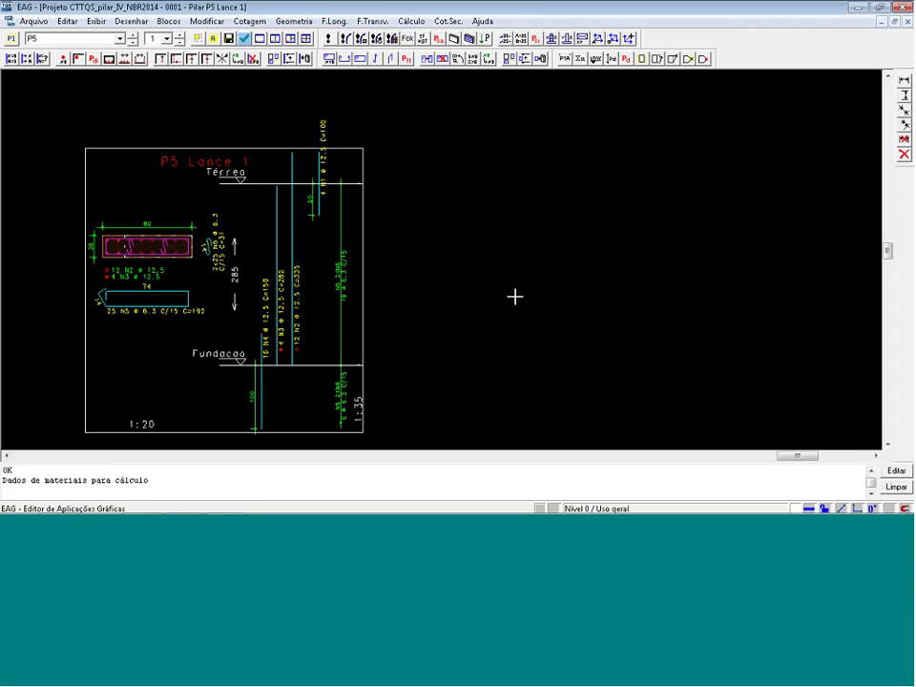
{"action": "left_click", "coordinate": [329, 40]}
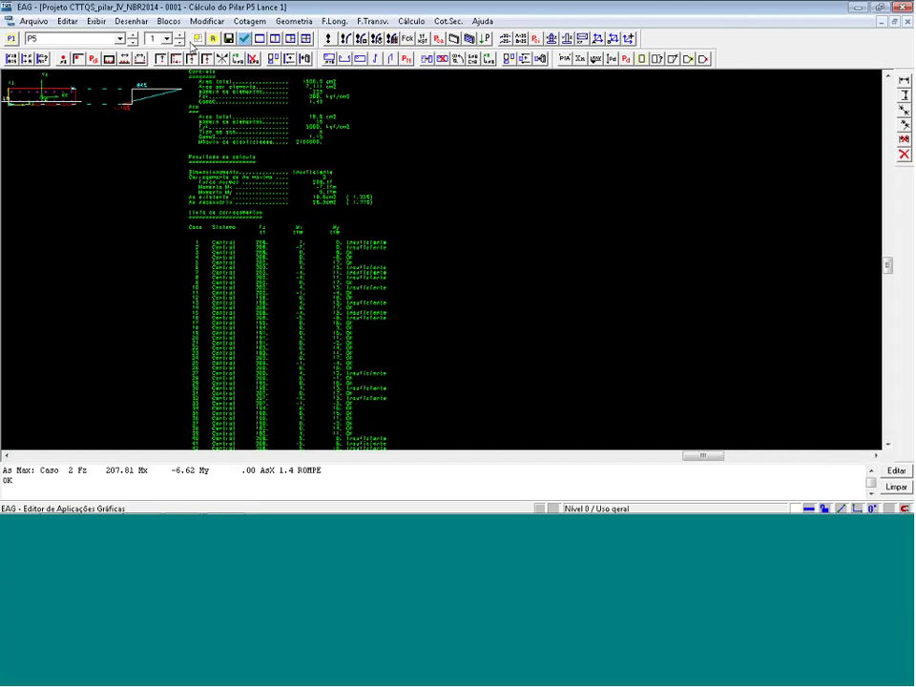
{"action": "left_click", "coordinate": [213, 39]}
Move the upper-right corner of P5 lance 1's section outward by a relative offset of about 5 cm right and 5 cm up
{"action": "scroll", "coordinate": [620, 335], "scroll_direction": "down", "scroll_amount": 1}
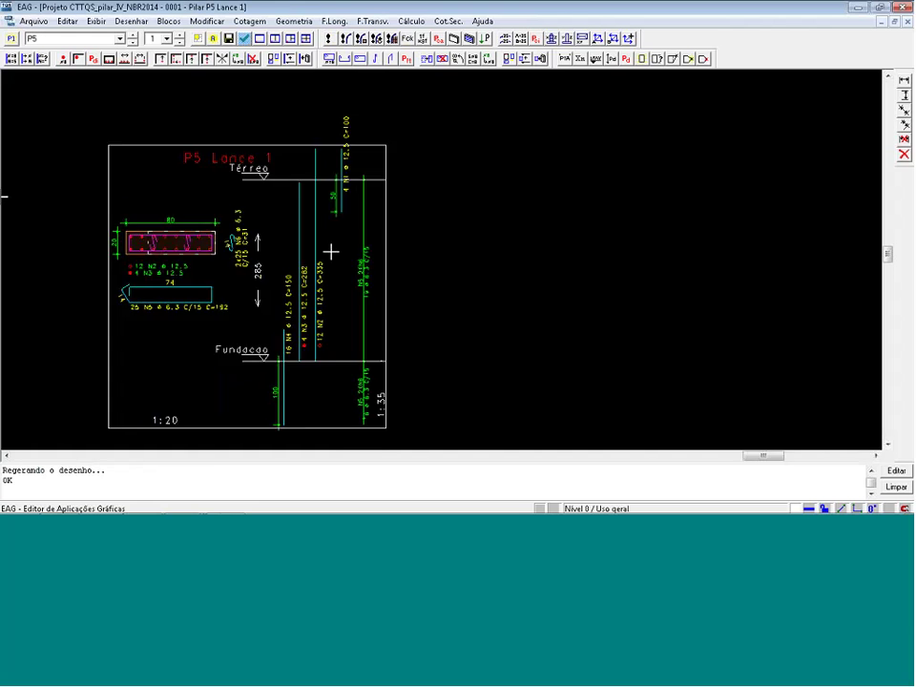
{"action": "scroll", "coordinate": [60, 212], "scroll_direction": "up", "scroll_amount": 2}
{"action": "scroll", "coordinate": [123, 259], "scroll_direction": "up", "scroll_amount": 1}
{"action": "scroll", "coordinate": [138, 273], "scroll_direction": "up", "scroll_amount": 1}
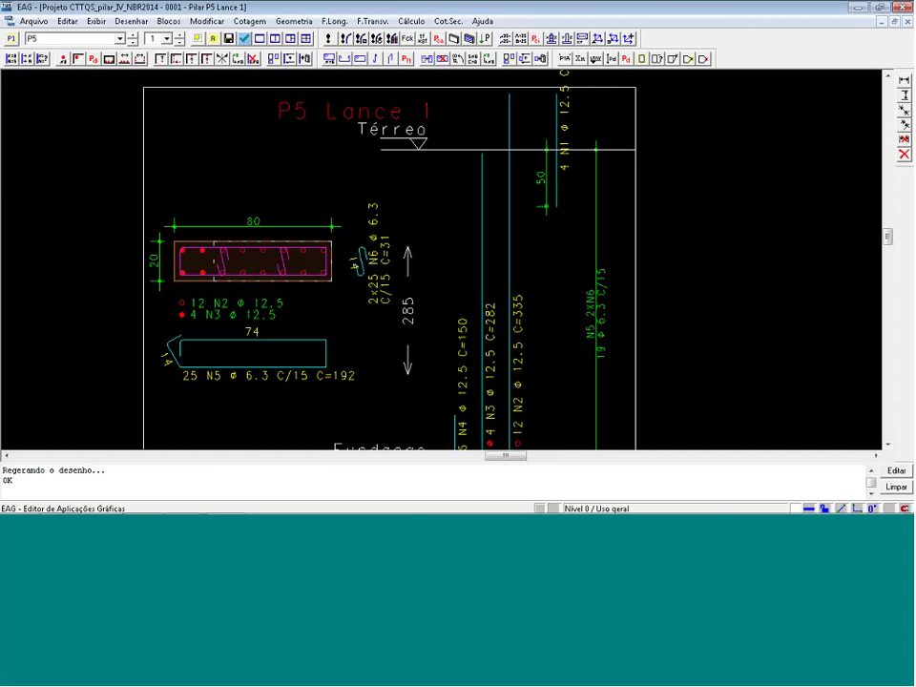
{"action": "left_click", "coordinate": [673, 59]}
{"action": "left_click", "coordinate": [336, 242]}
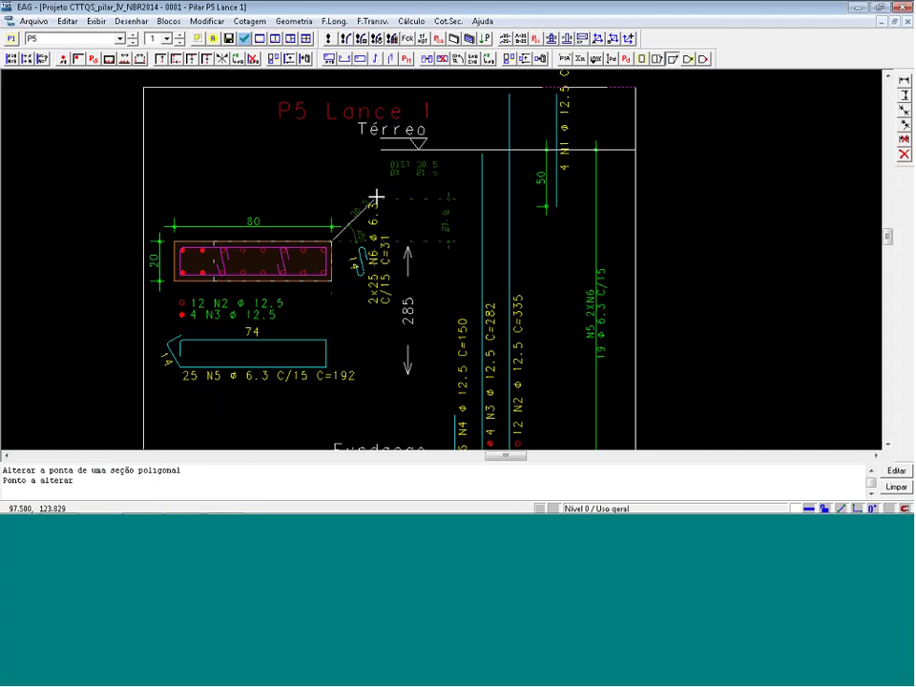
{"action": "type", "text": "8"}
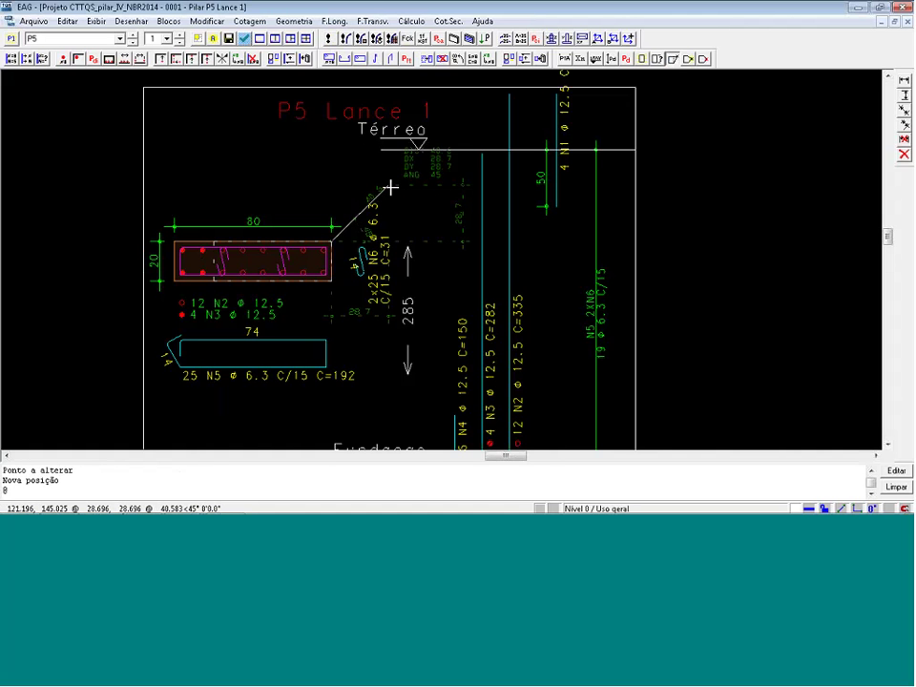
{"action": "type", "text": "5,25"}
{"action": "key", "text": "Return"}
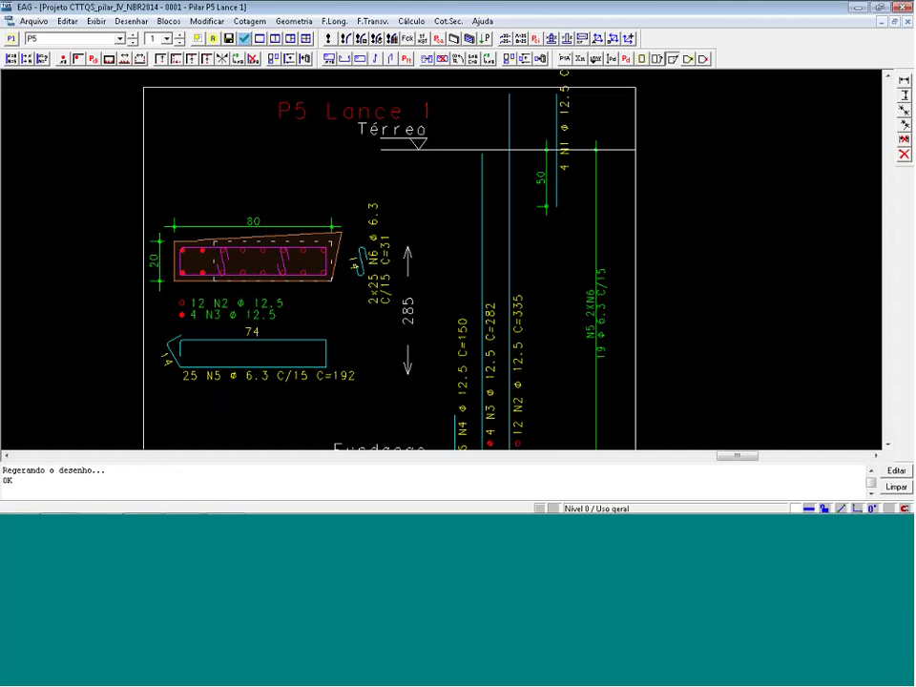
Move the upper-left corner of P5 lance 1's section outward by a relative offset of -5,5
{"action": "key", "text": "Return"}
{"action": "left_click", "coordinate": [172, 241]}
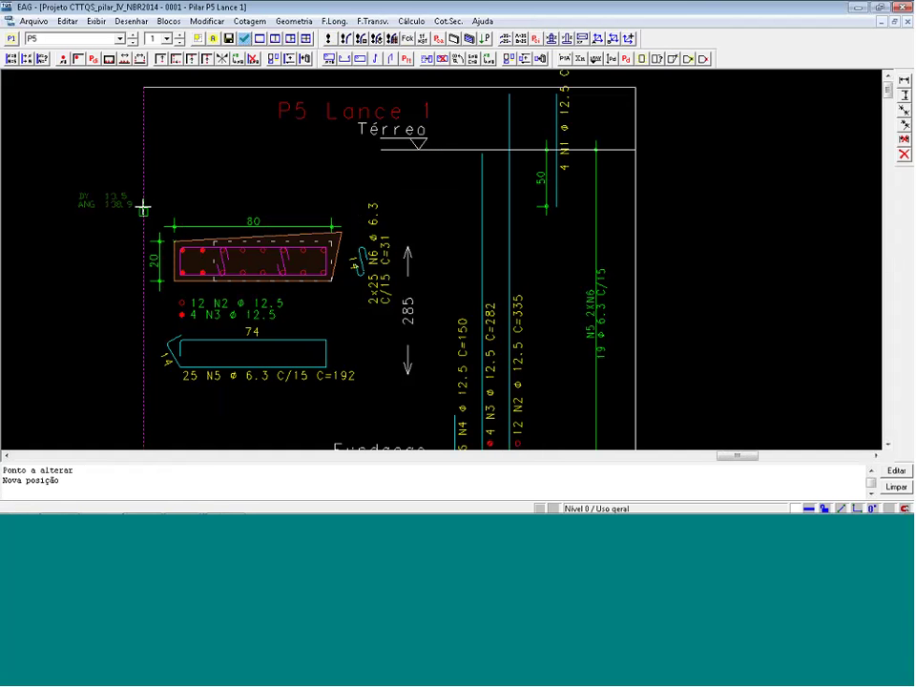
{"action": "type", "text": "@"}
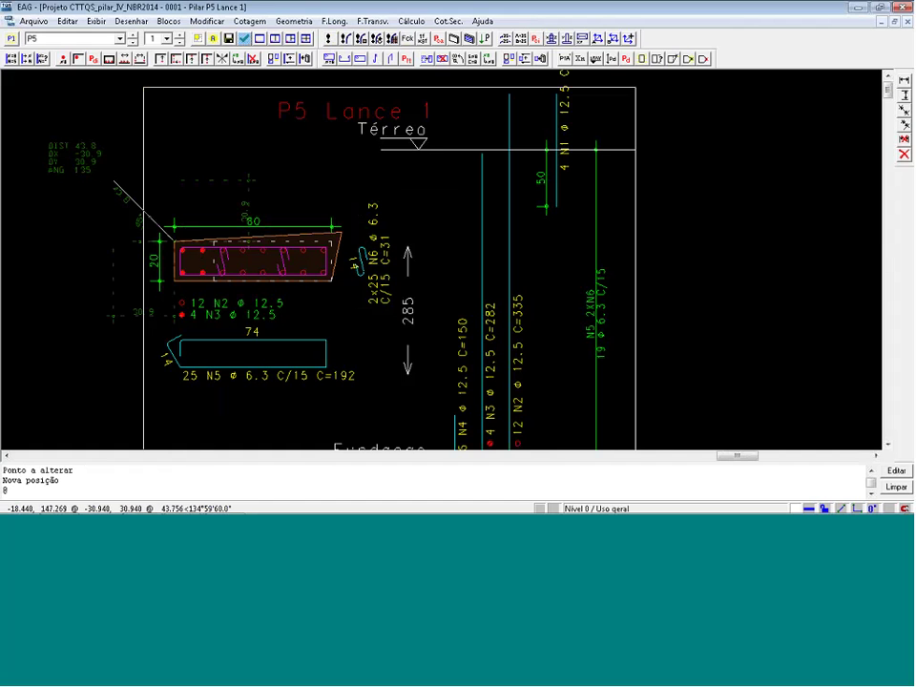
{"action": "type", "text": "-5,5"}
{"action": "key", "text": "Return"}
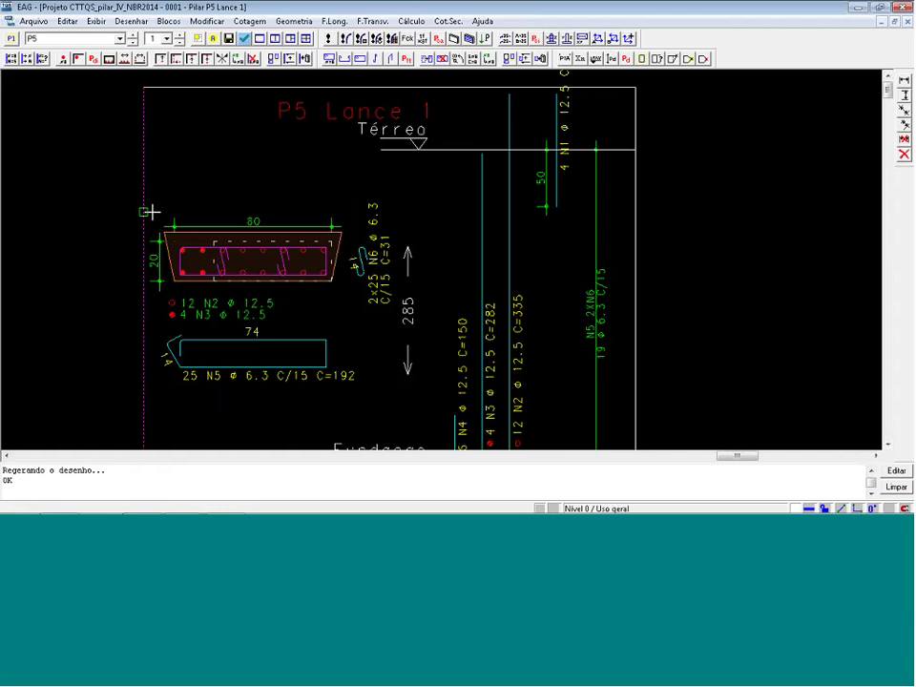
Move the lower-left corner of the section outward by a relative offset of -5,-5
{"action": "left_click", "coordinate": [173, 282]}
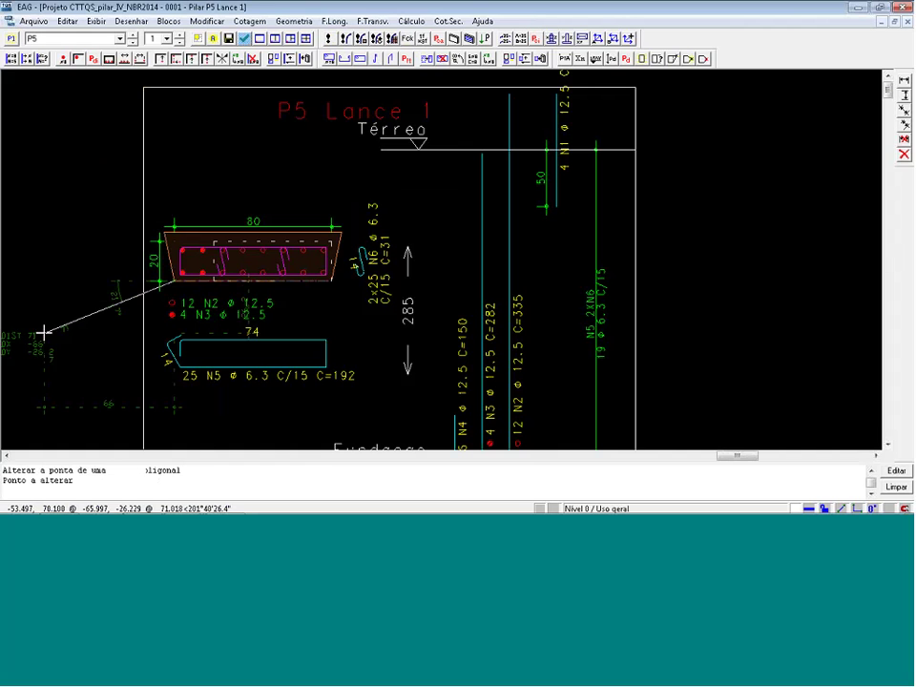
{"action": "type", "text": "@5"}
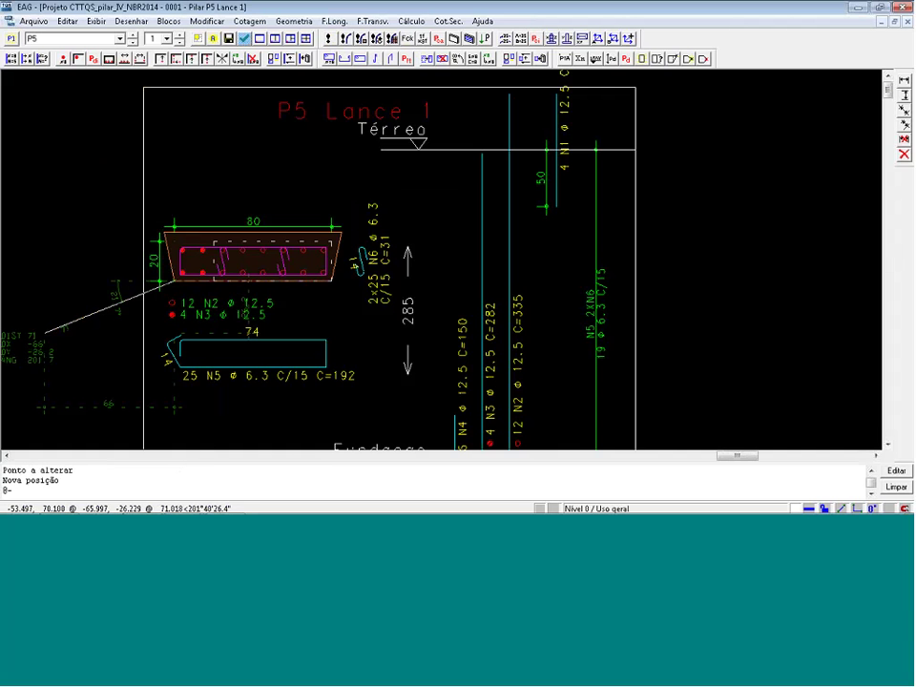
{"action": "type", "text": "5,-5"}
{"action": "key", "text": "Return"}
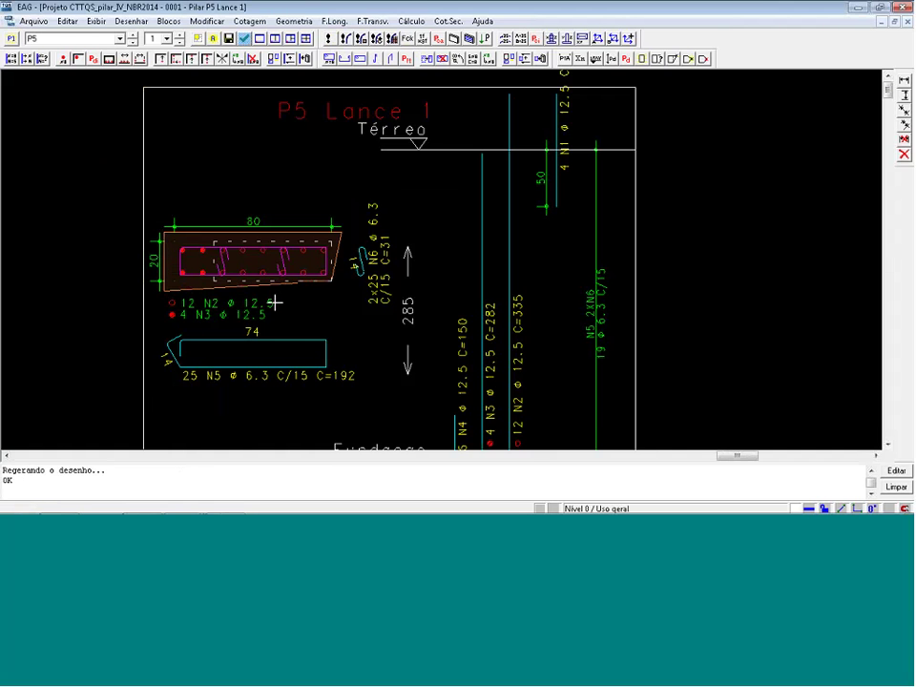
Move the lower-right corner of the section outward by a relative offset of 5,-5
{"action": "key", "text": "Return"}
{"action": "left_click", "coordinate": [330, 280]}
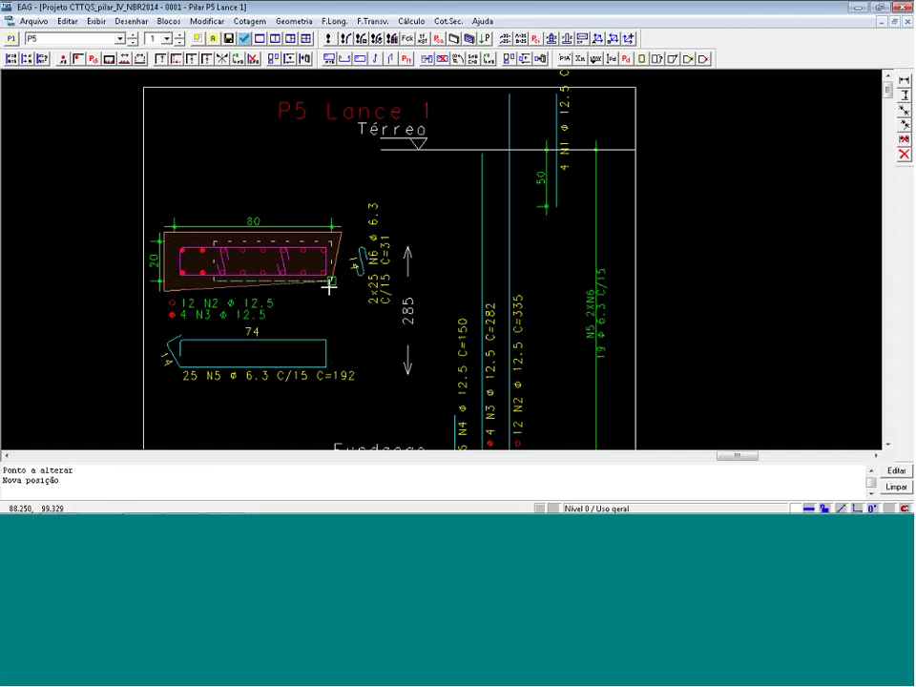
{"action": "type", "text": "@"}
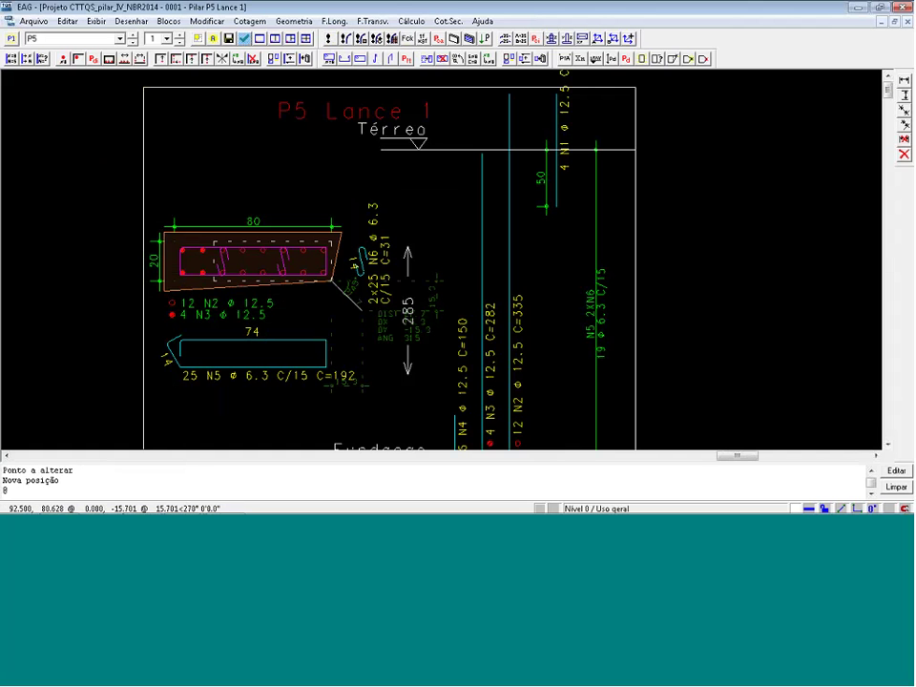
{"action": "type", "text": "5,-5"}
{"action": "key", "text": "Return"}
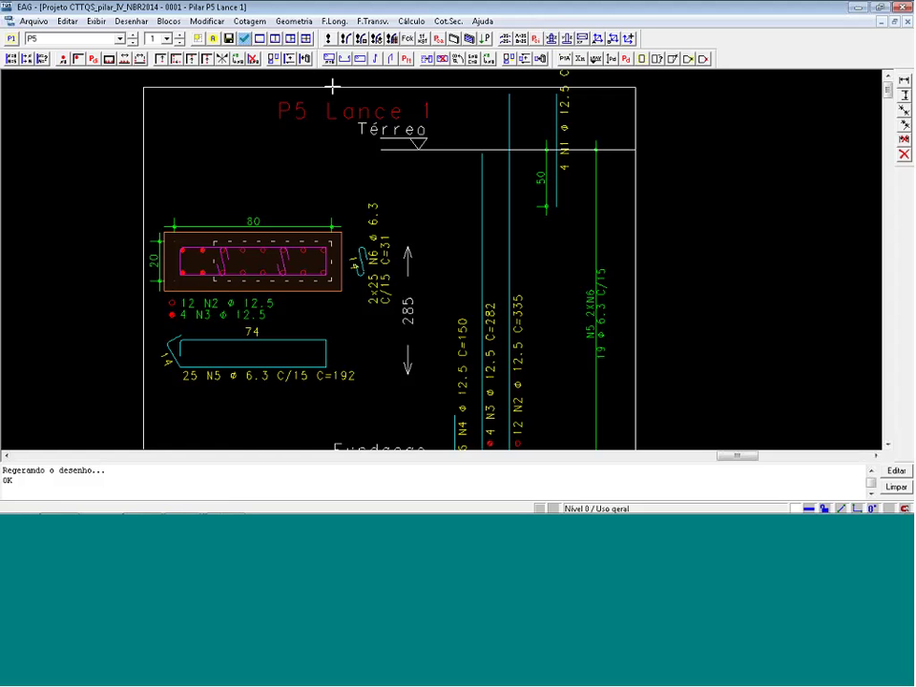
Check the calculation material data, verify the enlarged section of P5 lance 1, and redisplay its reinforcement drawing
{"action": "left_click", "coordinate": [407, 40]}
{"action": "left_click", "coordinate": [583, 311]}
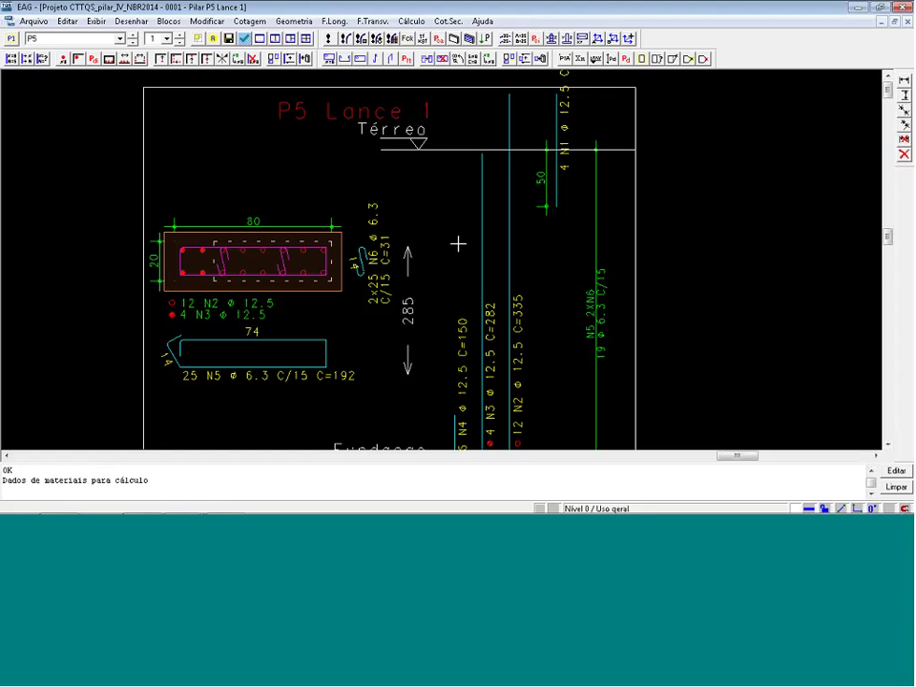
{"action": "left_click", "coordinate": [327, 38]}
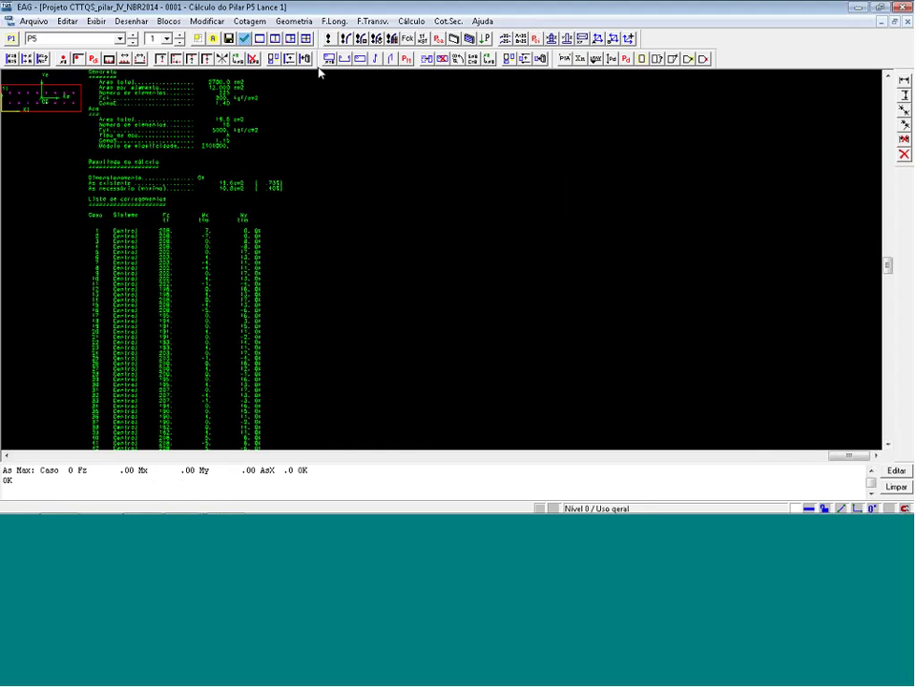
{"action": "left_click", "coordinate": [212, 39]}
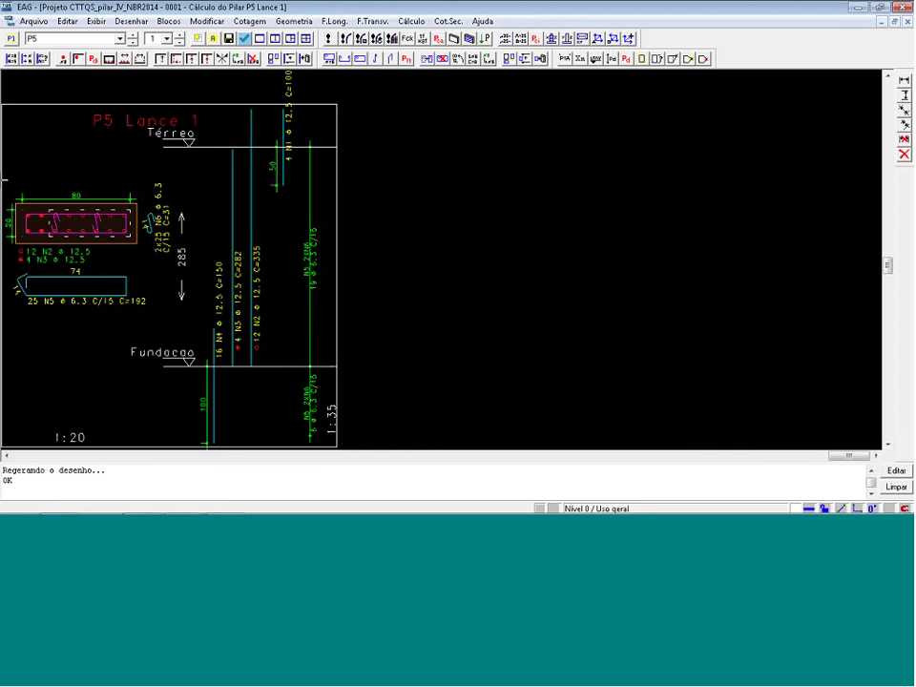
Read the longitudinal bar data from the N3 bar in the drawing and set the bar diameter to 10 mm
{"action": "scroll", "coordinate": [9, 197], "scroll_direction": "up", "scroll_amount": 2}
{"action": "scroll", "coordinate": [276, 159], "scroll_direction": "down", "scroll_amount": 3}
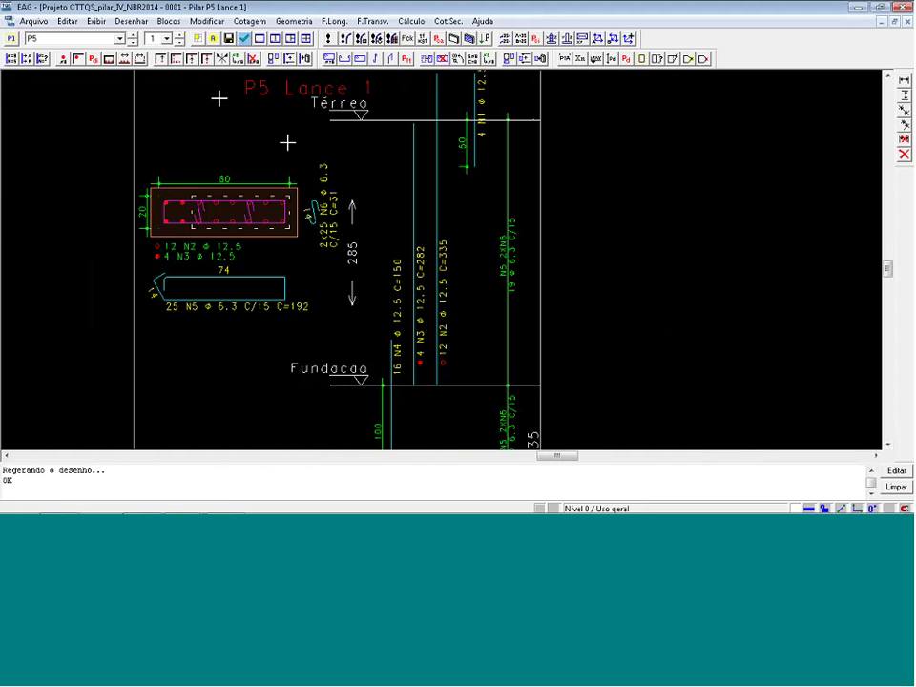
{"action": "left_click", "coordinate": [38, 60]}
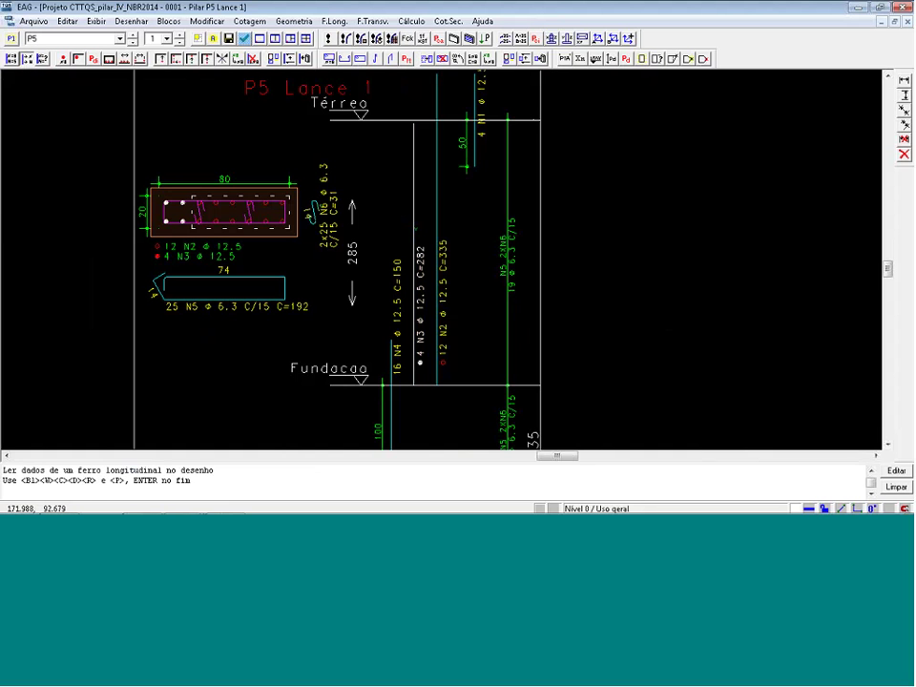
{"action": "left_click", "coordinate": [10, 62]}
{"action": "key", "text": "Return"}
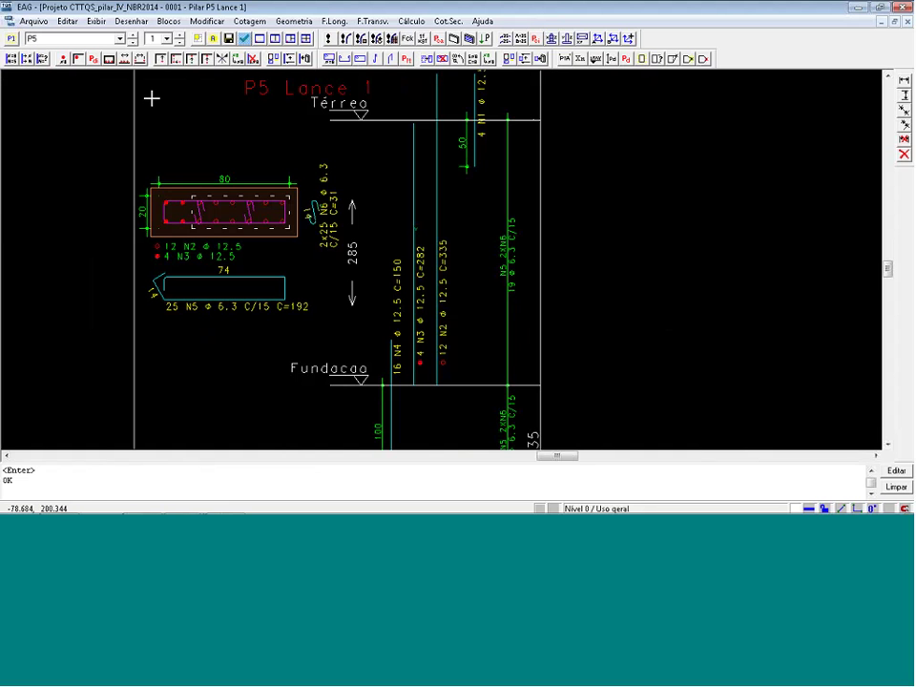
{"action": "left_click", "coordinate": [352, 266]}
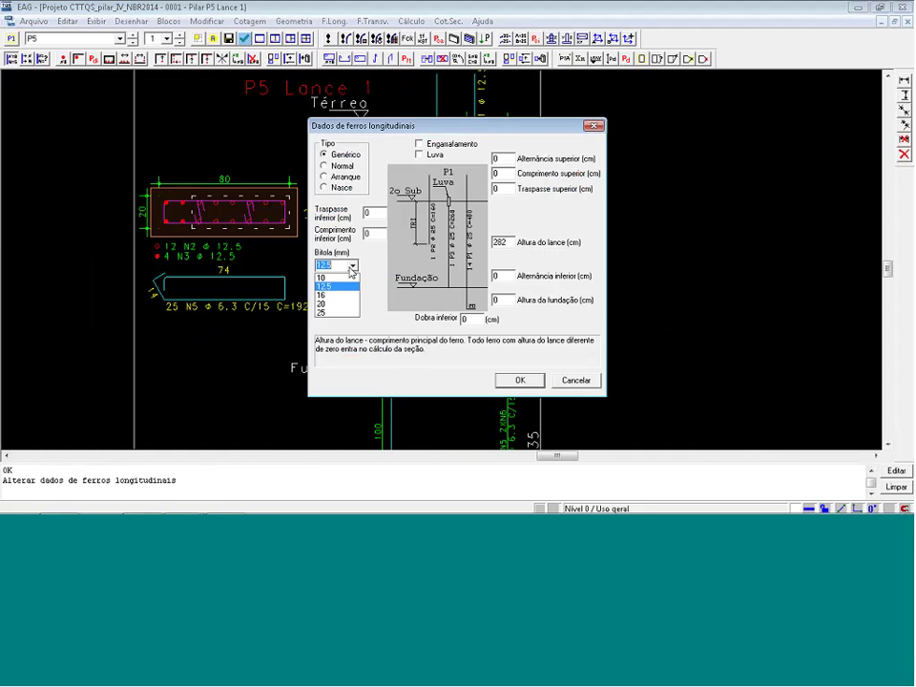
{"action": "left_click", "coordinate": [329, 277]}
{"action": "left_click", "coordinate": [511, 381]}
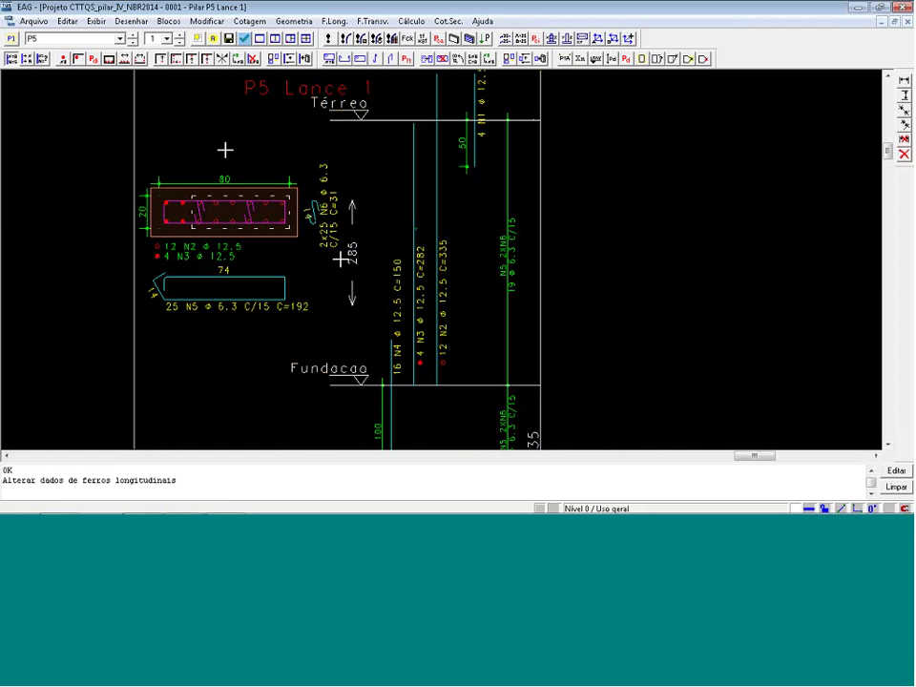
Insert a 10 mm longitudinal bar at each of the four vertices of the enlarged section
{"action": "left_click", "coordinate": [79, 58]}
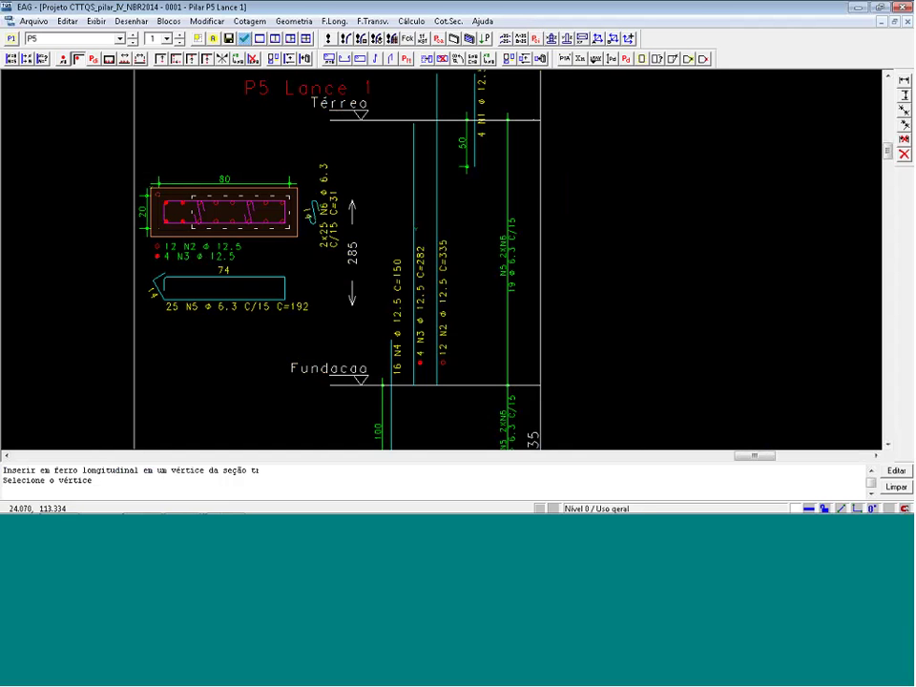
{"action": "left_click", "coordinate": [298, 196]}
{"action": "scroll", "coordinate": [211, 223], "scroll_direction": "up", "scroll_amount": 2}
{"action": "left_click", "coordinate": [145, 240]}
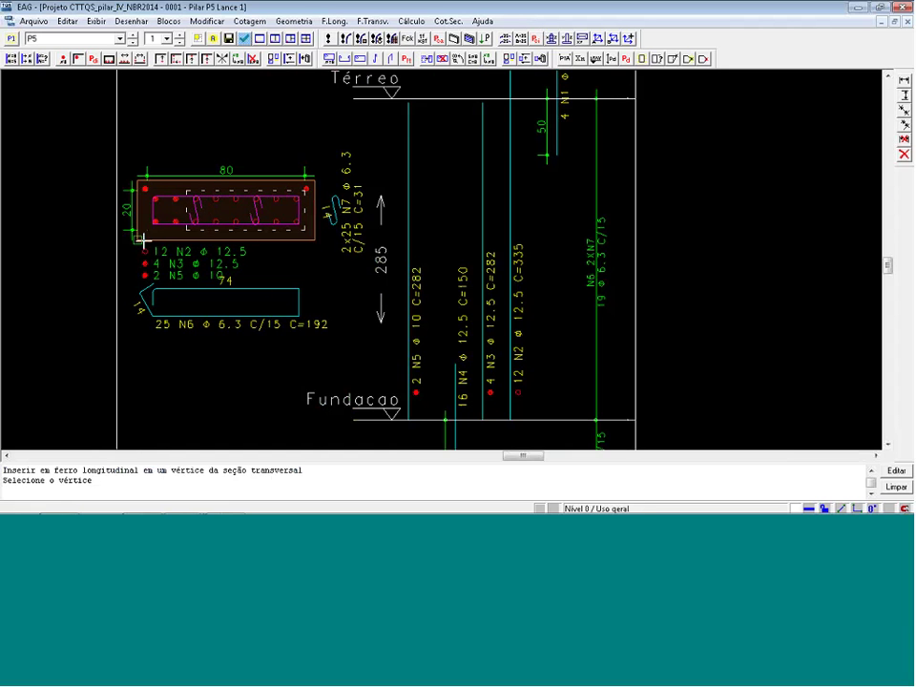
{"action": "left_click", "coordinate": [308, 243]}
{"action": "scroll", "coordinate": [321, 202], "scroll_direction": "down", "scroll_amount": 2}
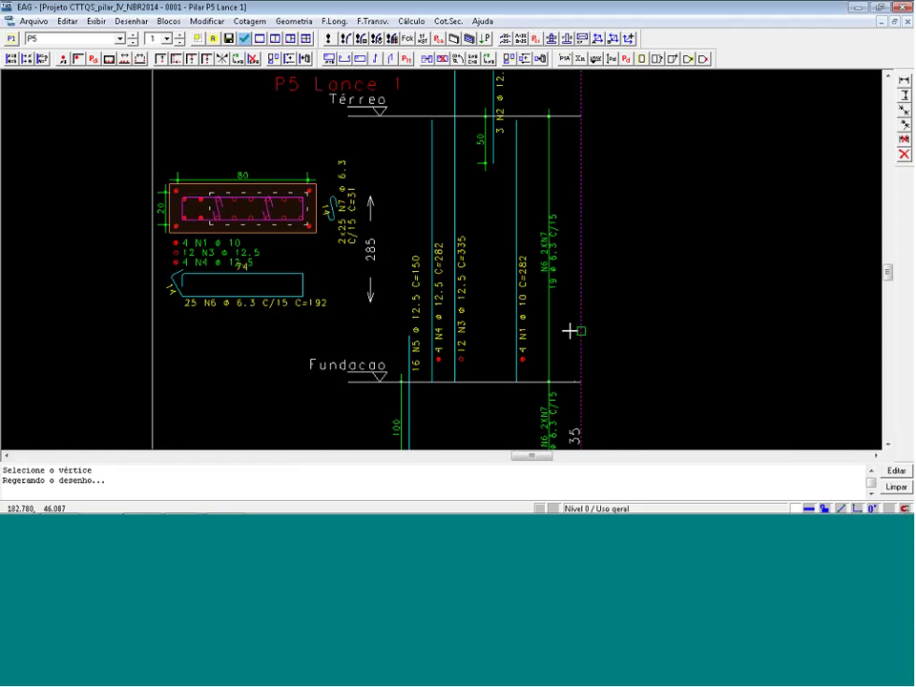
{"action": "scroll", "coordinate": [571, 306], "scroll_direction": "down", "scroll_amount": 2}
{"action": "key", "text": "Escape"}
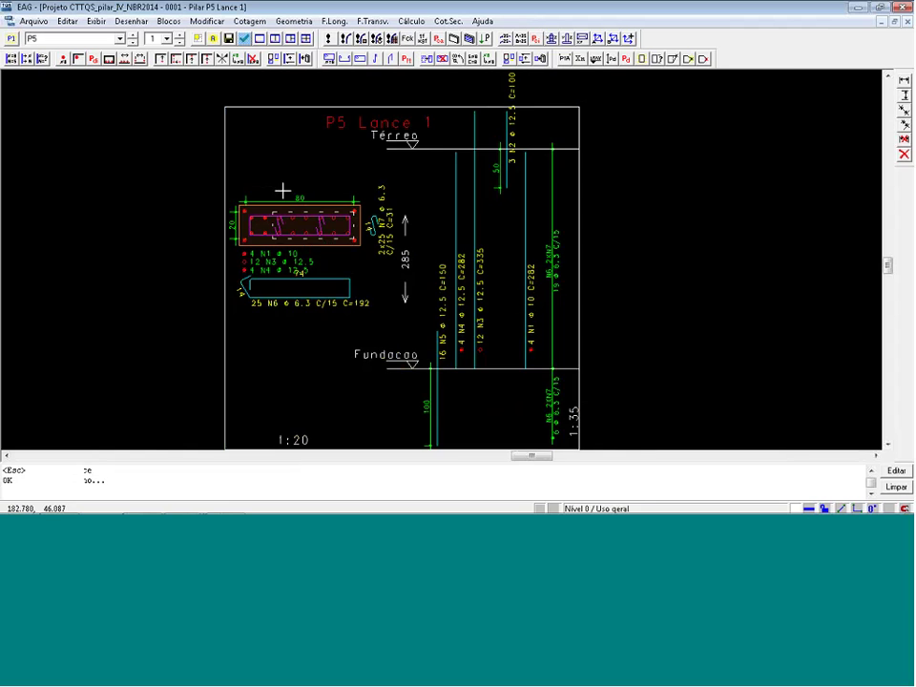
Insert an open stirrup around the new corner bars, with its opening on the section's lower side
{"action": "scroll", "coordinate": [284, 185], "scroll_direction": "up", "scroll_amount": 3}
{"action": "scroll", "coordinate": [284, 184], "scroll_direction": "up", "scroll_amount": 2}
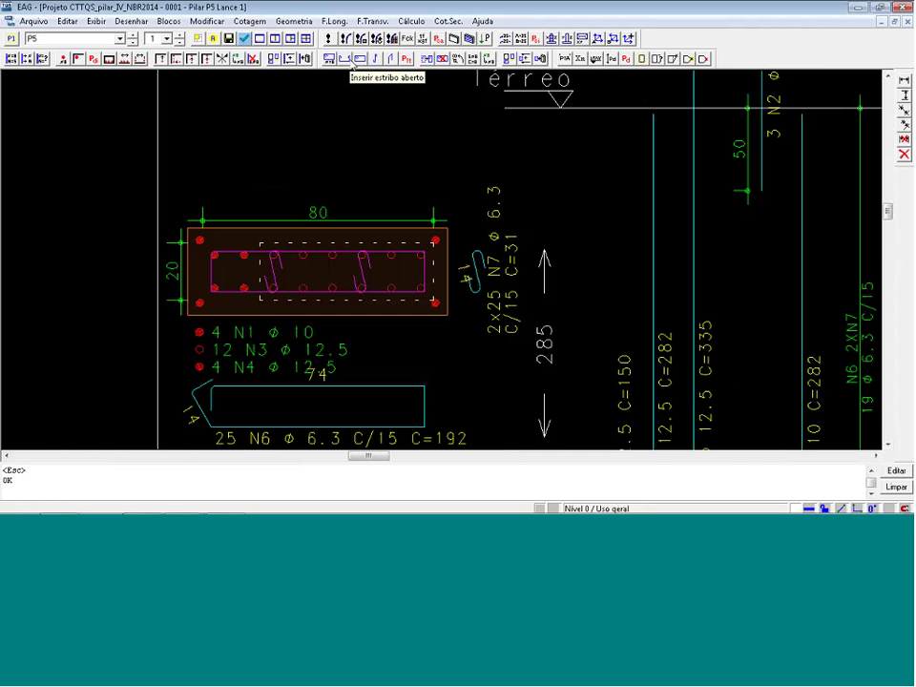
{"action": "left_click", "coordinate": [353, 59]}
{"action": "left_click", "coordinate": [198, 303]}
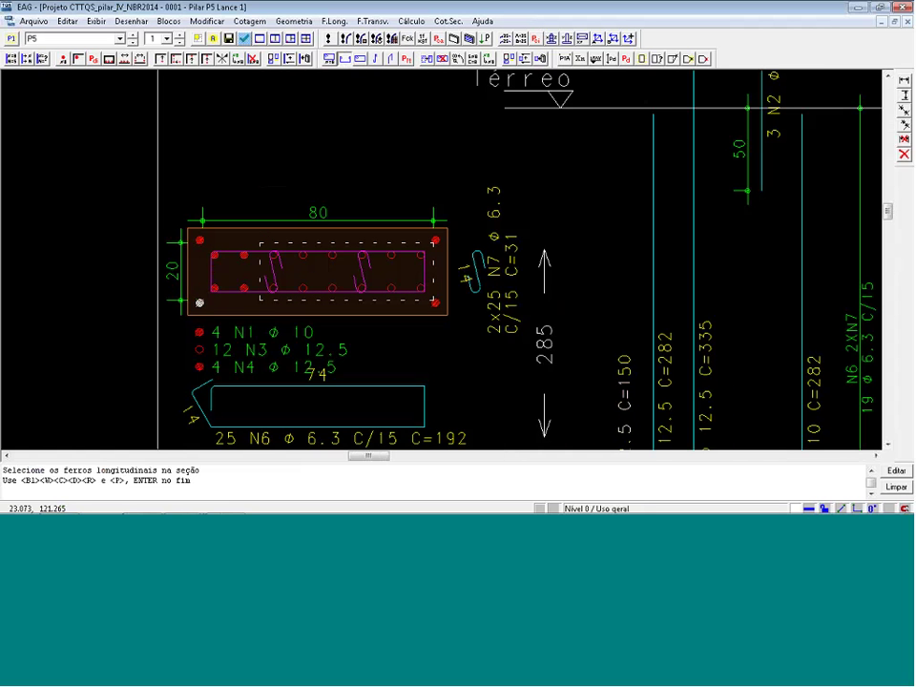
{"action": "left_click", "coordinate": [198, 240]}
{"action": "left_click", "coordinate": [432, 241]}
{"action": "key", "text": "Return"}
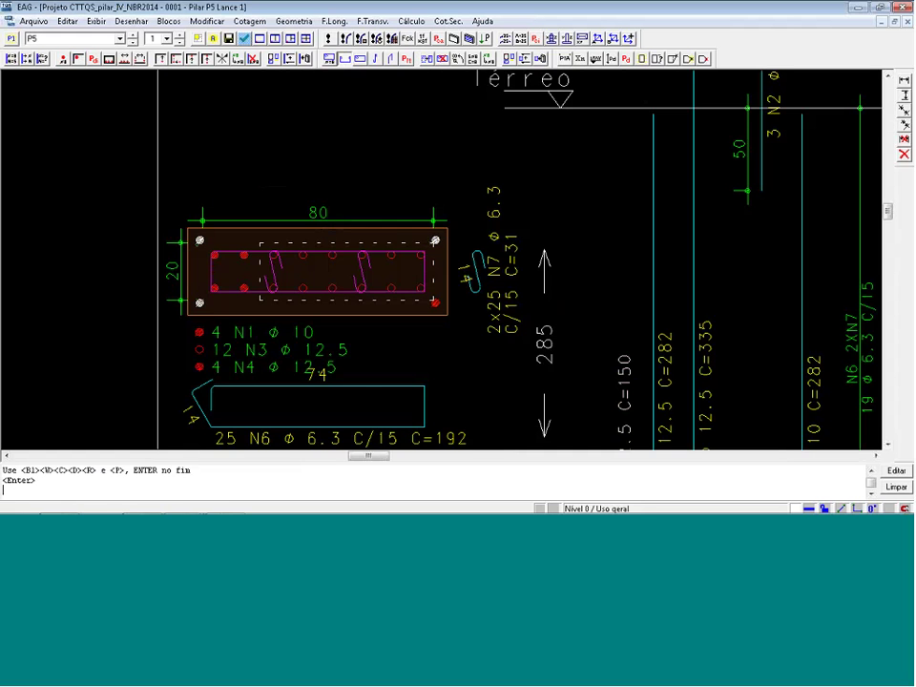
Insert a second open stirrup around the new corner bars, with its opening on the section's upper side
{"action": "left_click", "coordinate": [200, 179]}
{"action": "left_click", "coordinate": [199, 239]}
{"action": "left_click", "coordinate": [435, 240]}
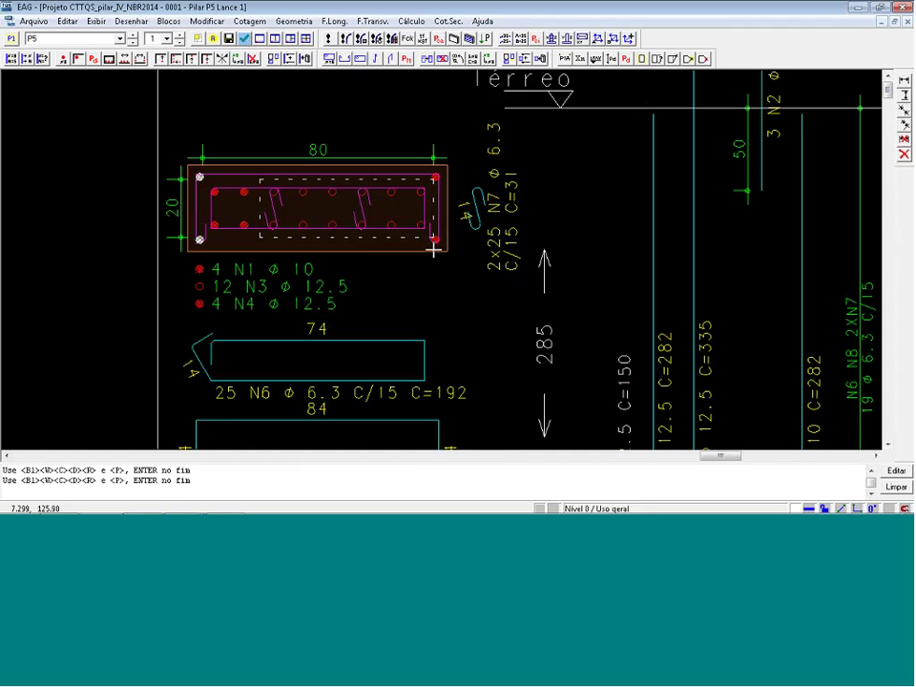
{"action": "key", "text": "Return"}
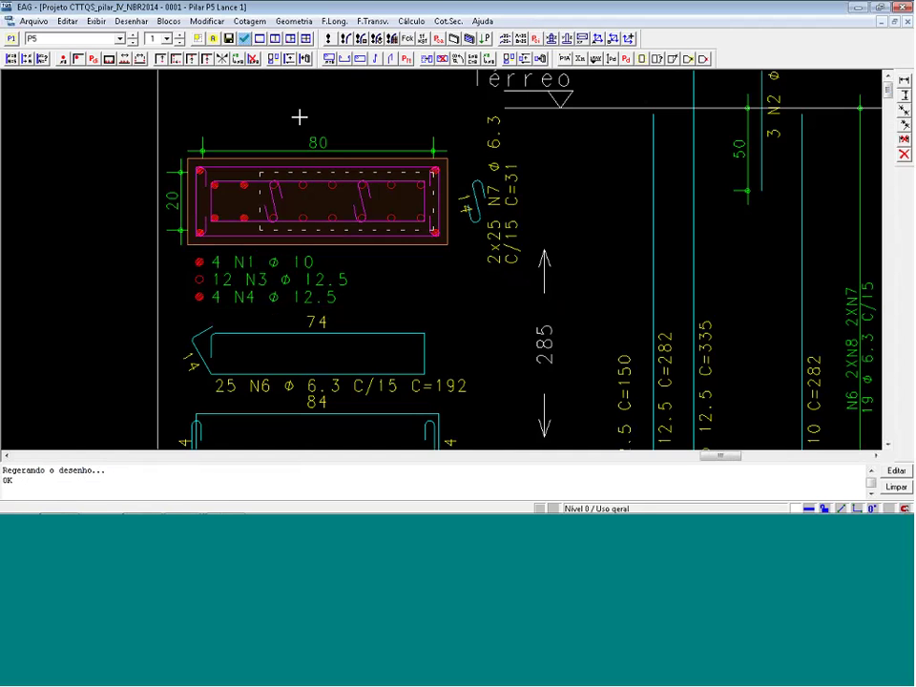
Distribute 2 intermediate longitudinal bars between the two upper corner bars of the section
{"action": "left_click", "coordinate": [142, 58]}
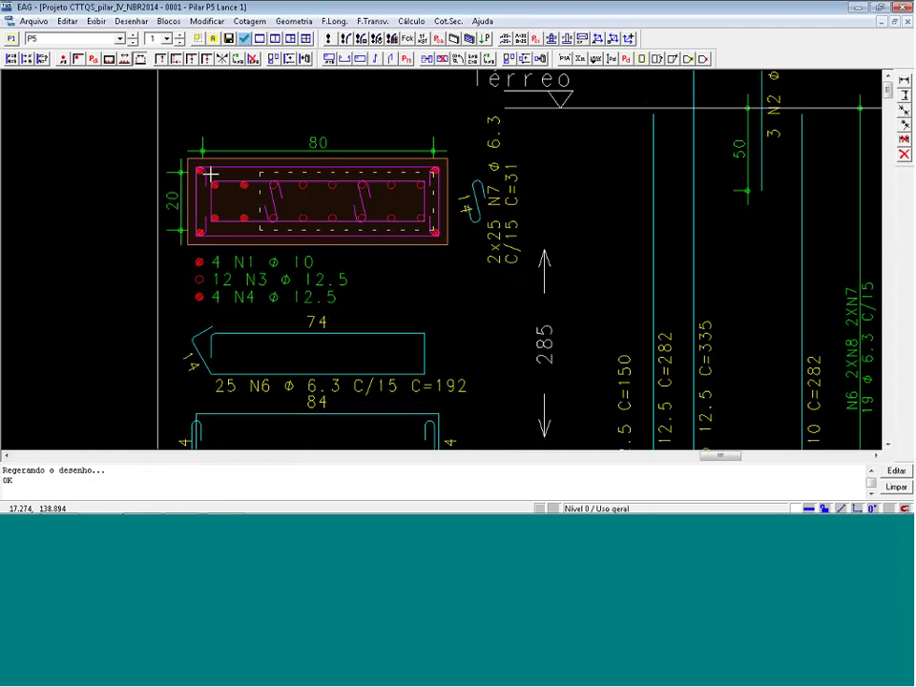
{"action": "left_click", "coordinate": [200, 171]}
{"action": "left_click", "coordinate": [435, 171]}
{"action": "key", "text": "Return"}
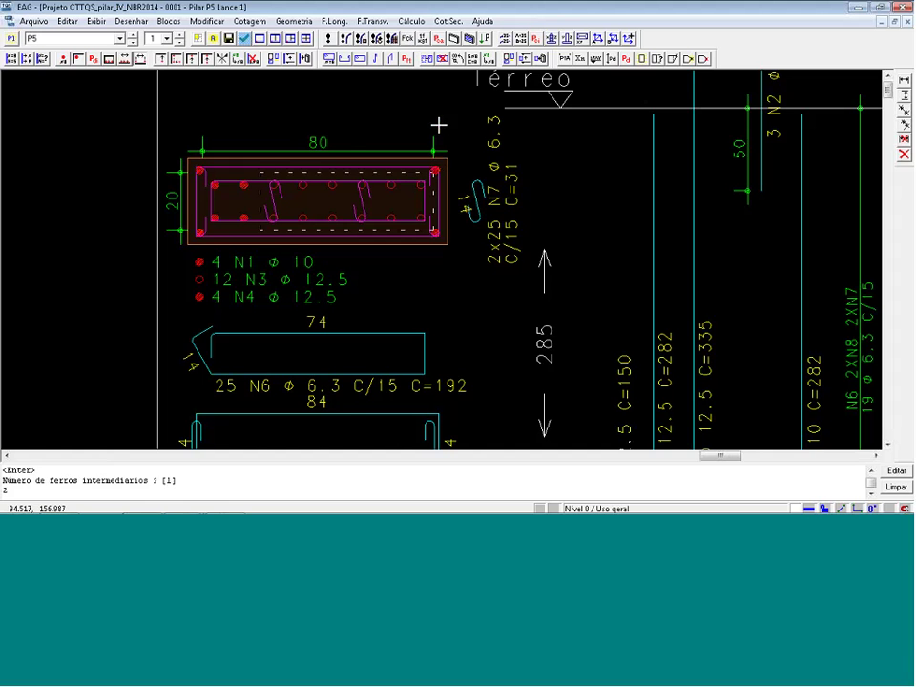
{"action": "key", "text": "Return"}
{"action": "key", "text": "Return"}
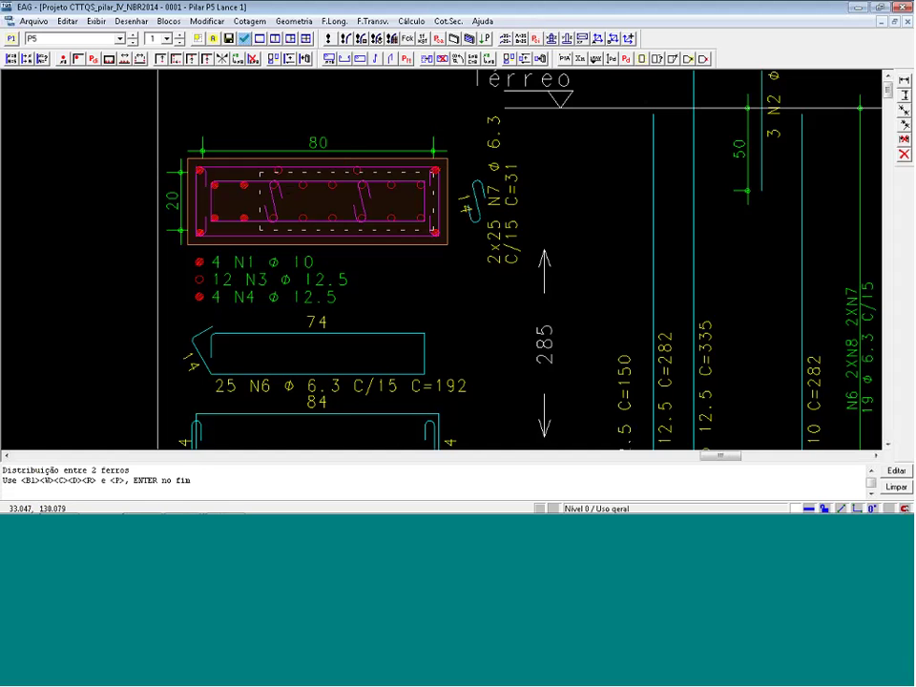
Distribute 2 intermediate longitudinal bars between the two lower corner bars of the section
{"action": "left_click", "coordinate": [200, 233]}
{"action": "left_click", "coordinate": [434, 232]}
{"action": "key", "text": "Return"}
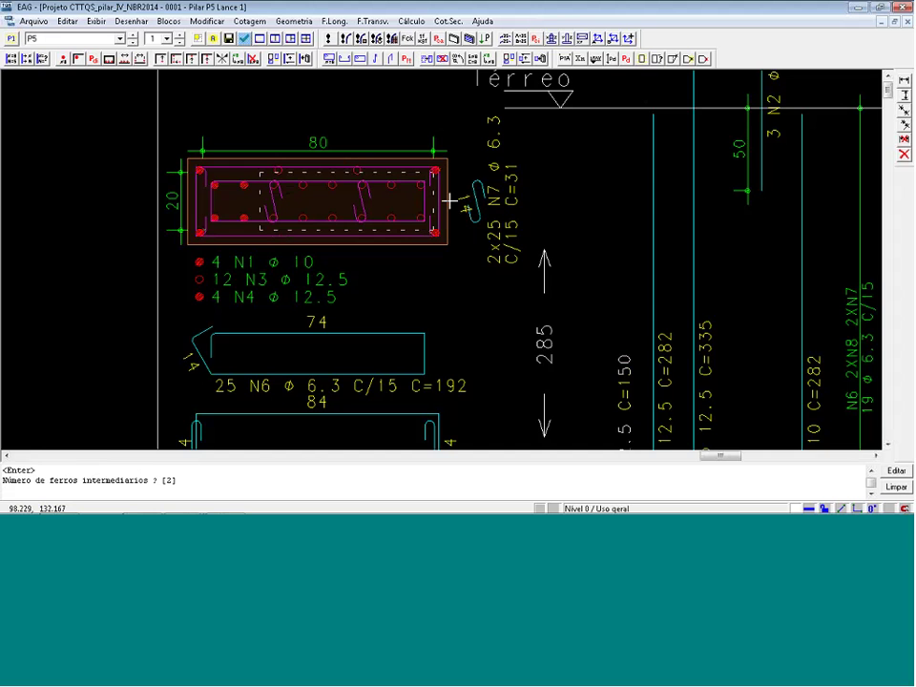
{"action": "key", "text": "Return"}
Verify the section of P5 lance 1 with the added bars and return to its reinforcement drawing
{"action": "scroll", "coordinate": [368, 160], "scroll_direction": "down", "scroll_amount": 3}
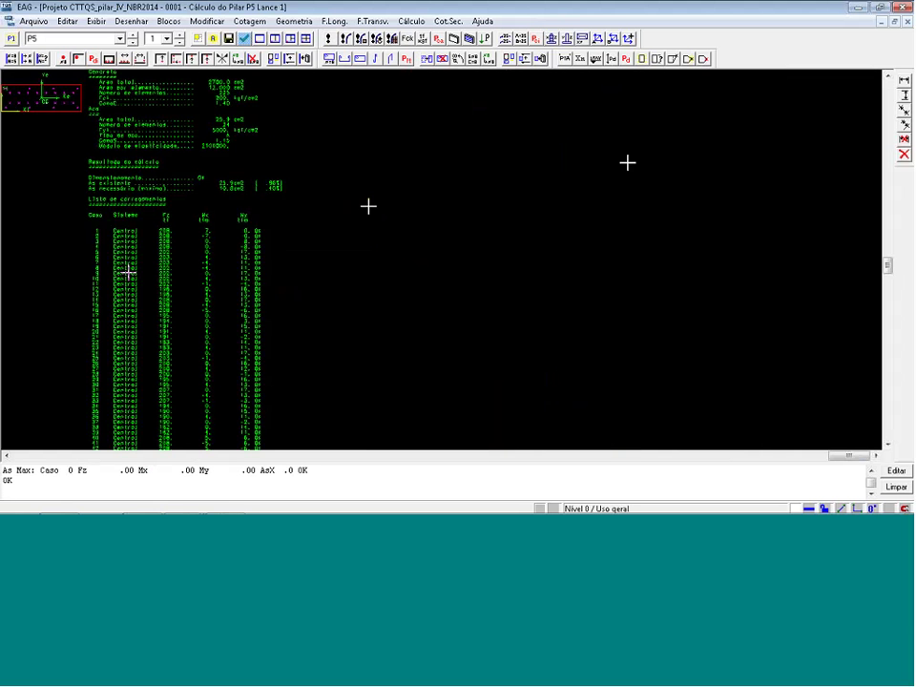
{"action": "left_click", "coordinate": [214, 39]}
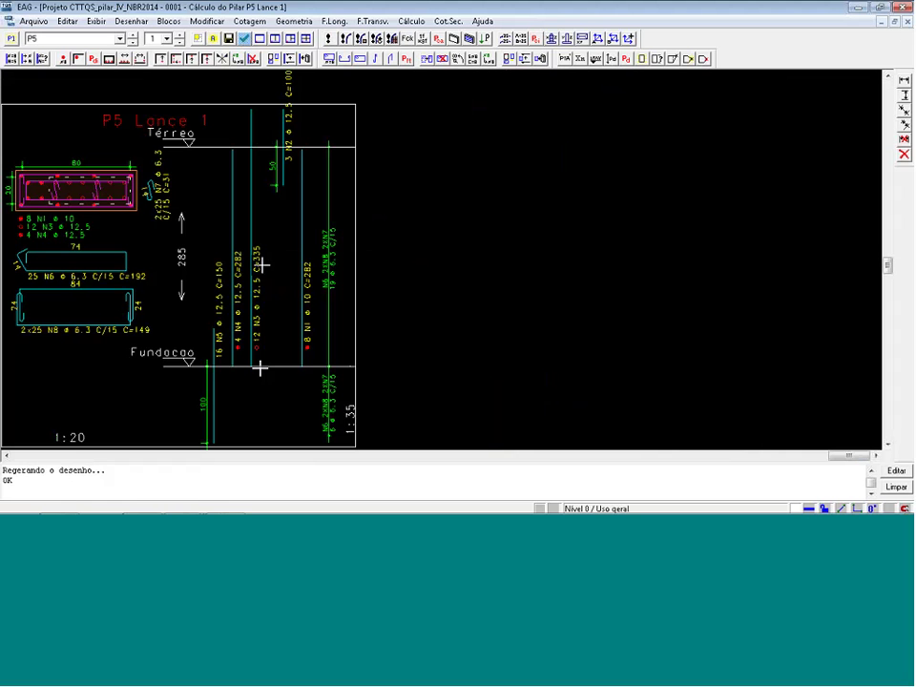
Open the list of calculation loads (Carregamentos de cálculo) for P5 lance 1
{"action": "left_click", "coordinate": [486, 40]}
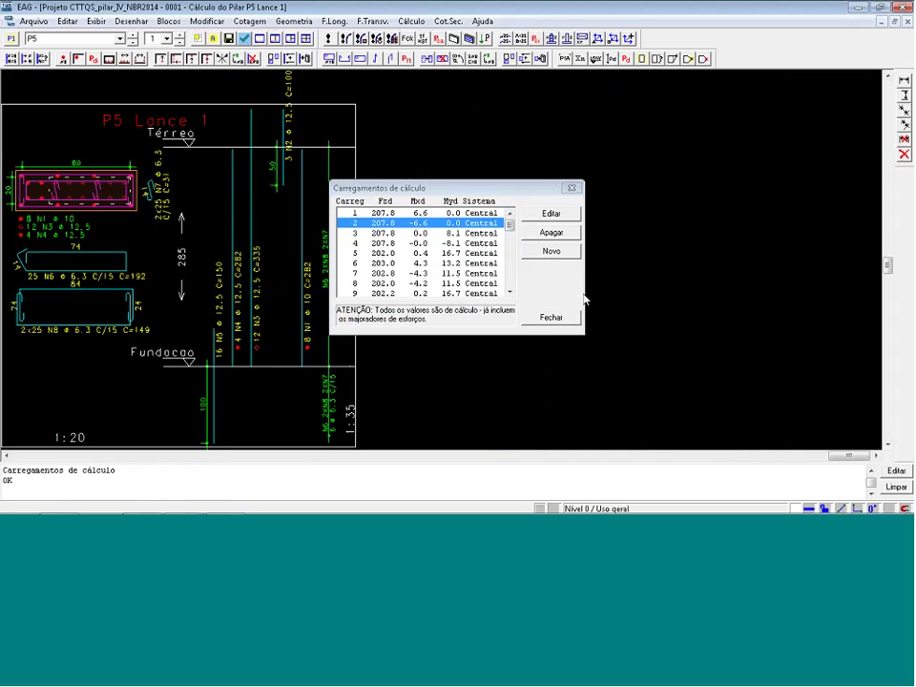
{"action": "left_click", "coordinate": [552, 317]}
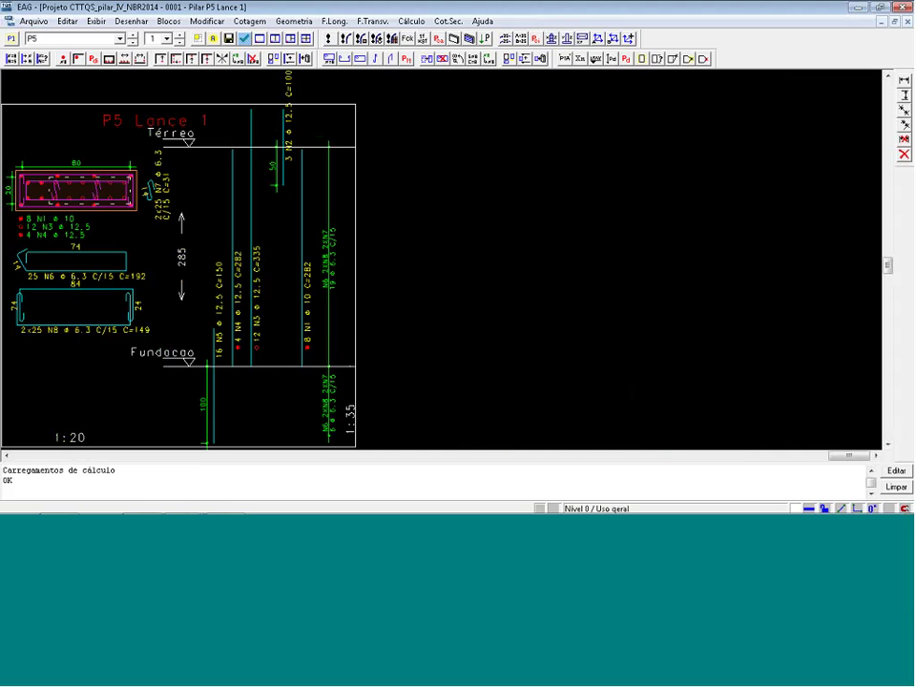
{"action": "left_click", "coordinate": [487, 40]}
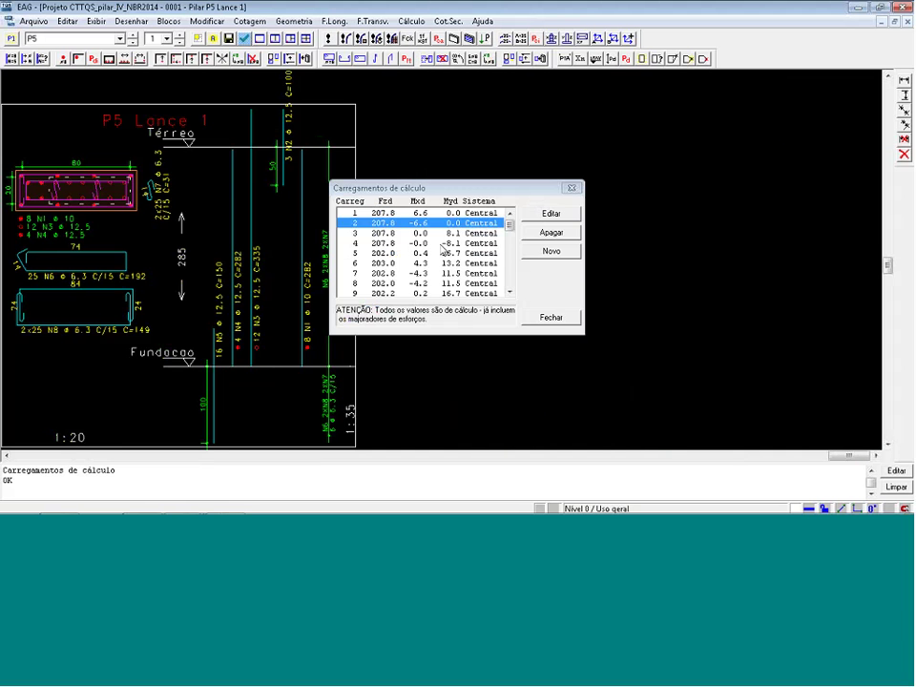
Close the calculation loads list and the P5 lance 1 editor, and switch to the presentation's Efeito Localizado slide
{"action": "left_click", "coordinate": [551, 317]}
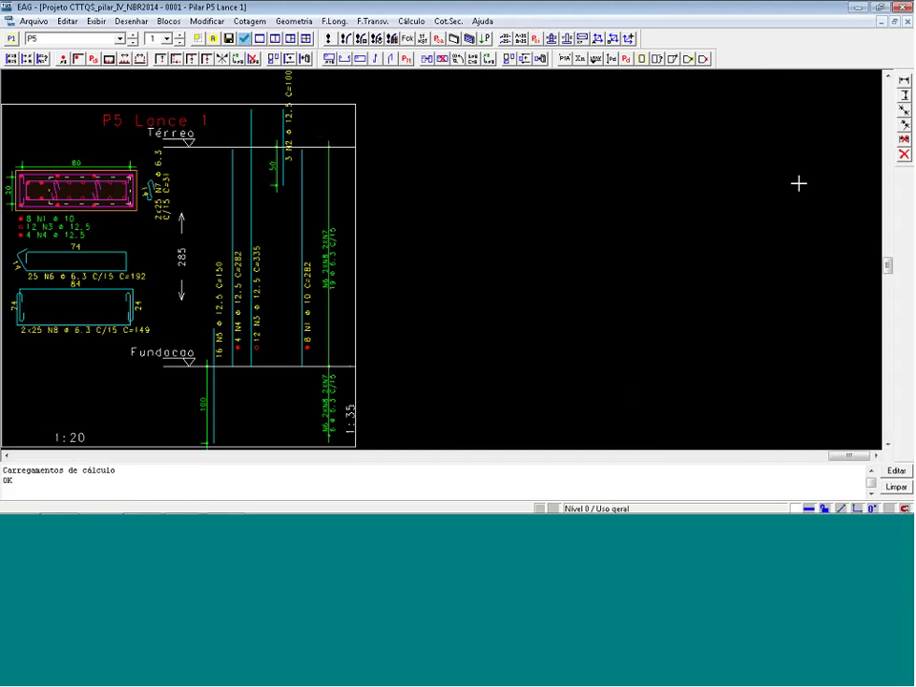
{"action": "left_click", "coordinate": [906, 7]}
{"action": "left_click", "coordinate": [554, 292]}
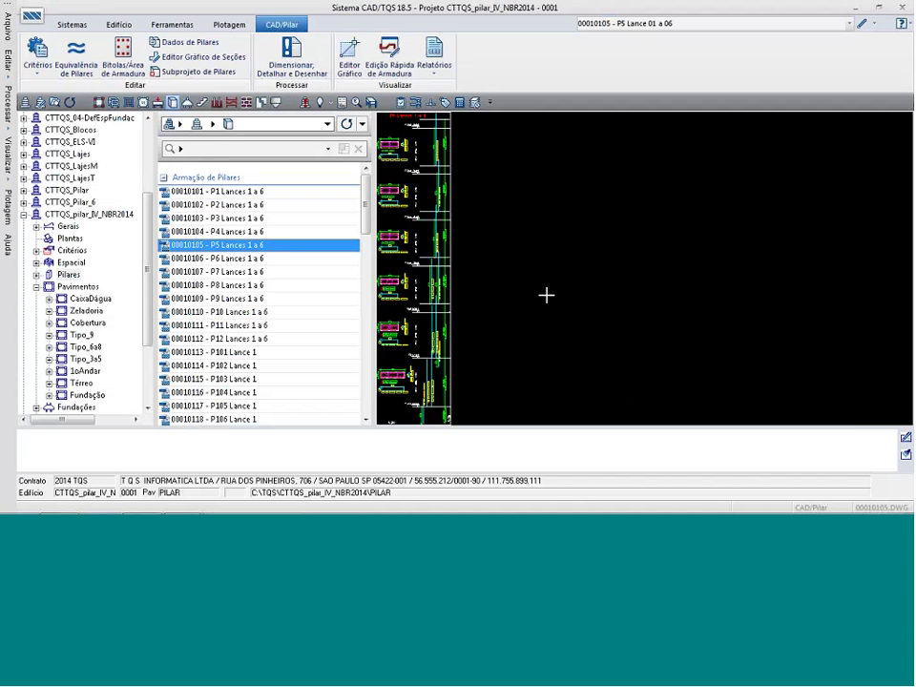
{"action": "key", "text": "alt+Tab"}
{"action": "key", "text": "Right"}
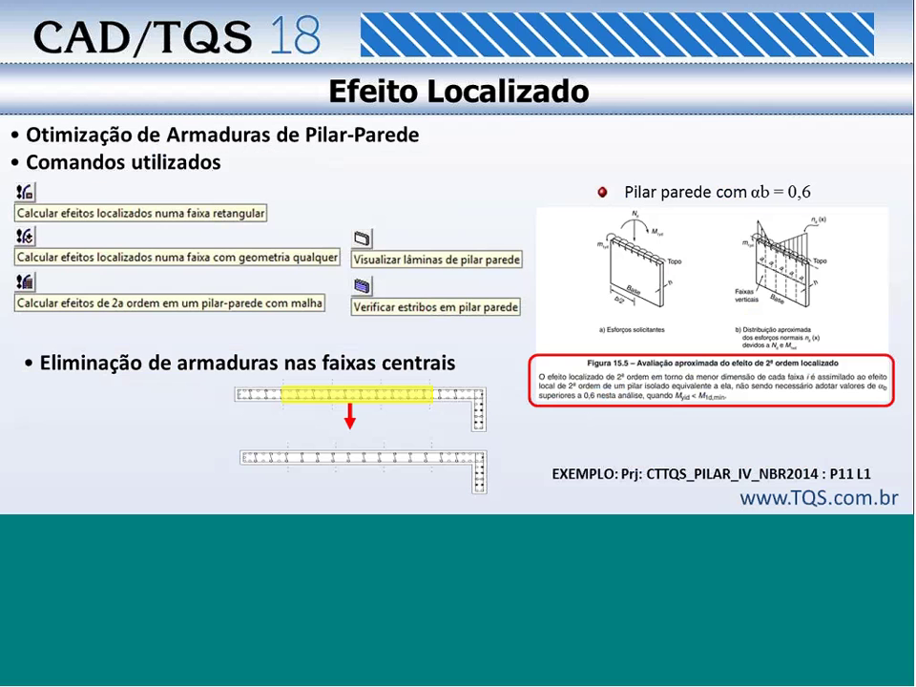
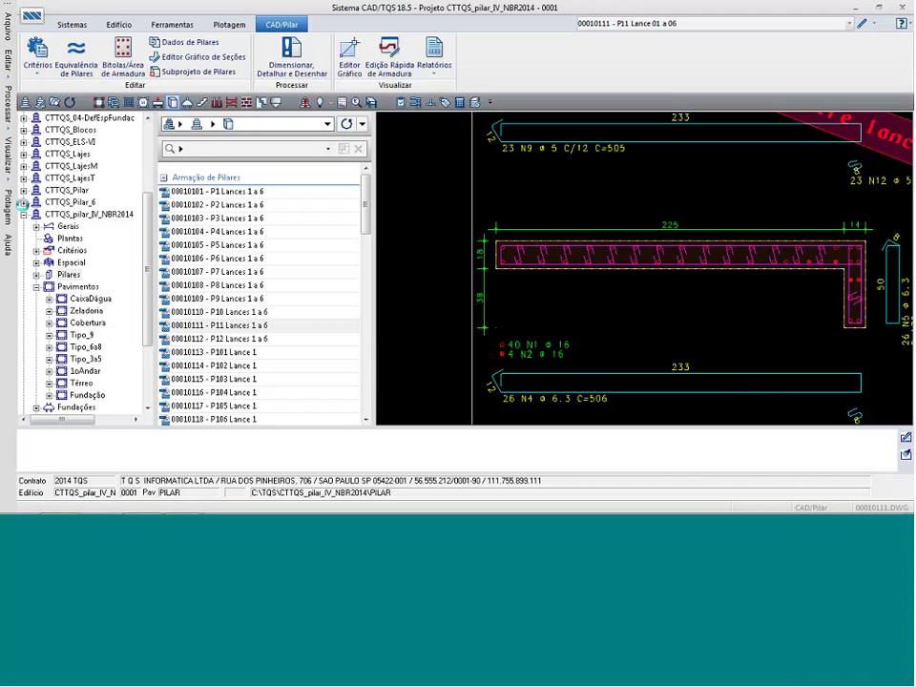
Examine the P11 lances 1 a 6 reinforcement drawing of the CTTQS_Pilar_6 building and close it
{"action": "left_click", "coordinate": [23, 203]}
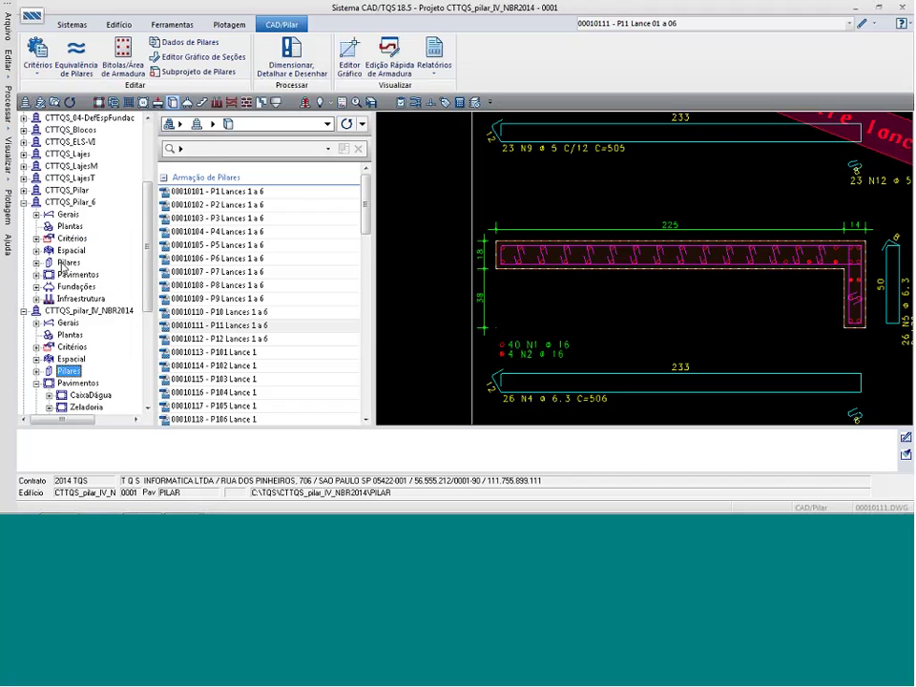
{"action": "left_click", "coordinate": [67, 262]}
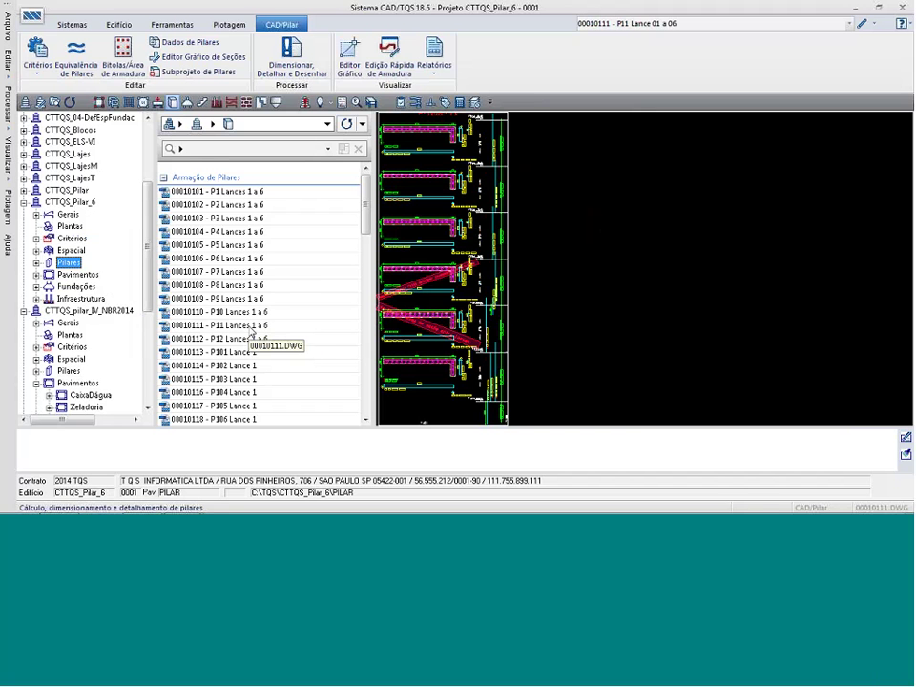
{"action": "left_click", "coordinate": [251, 329]}
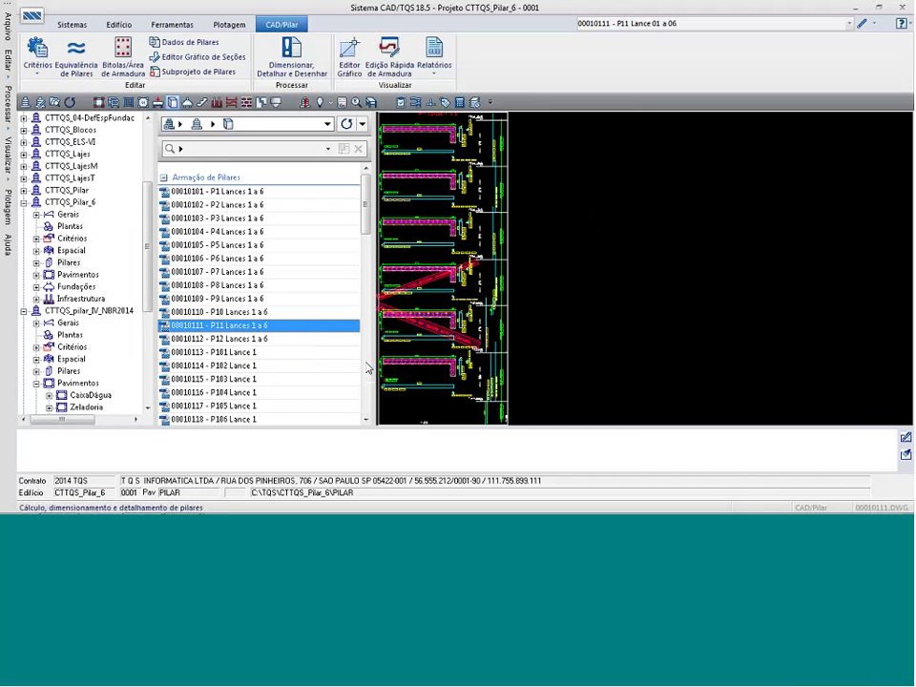
{"action": "left_click", "coordinate": [638, 395]}
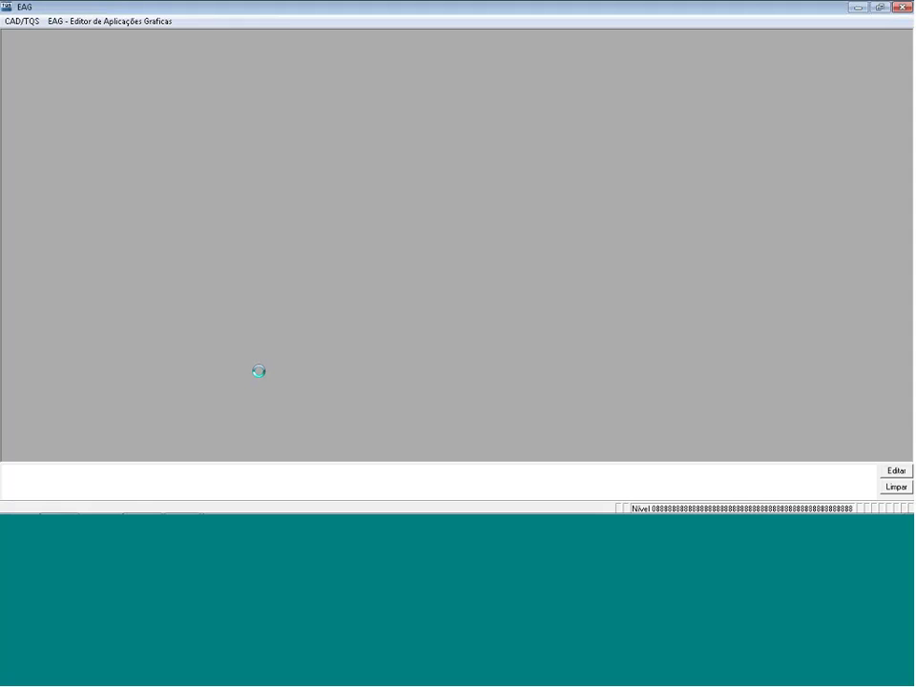
{"action": "scroll", "coordinate": [37, 385], "scroll_direction": "up", "scroll_amount": 3}
{"action": "scroll", "coordinate": [71, 403], "scroll_direction": "up", "scroll_amount": 1}
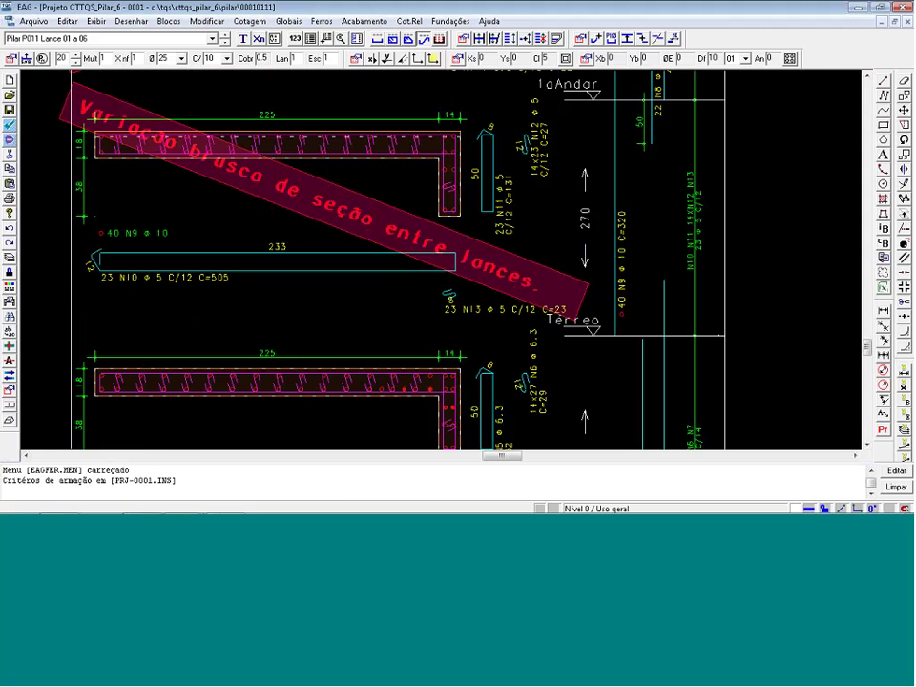
{"action": "left_click", "coordinate": [903, 7]}
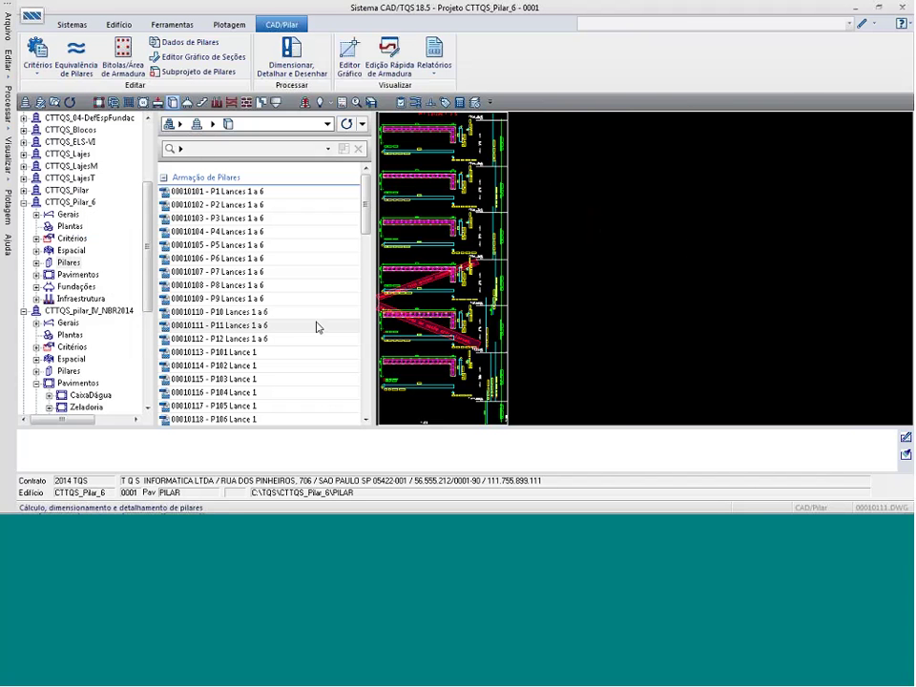
Preview the P11 lances 1 a 6 drawing of the CTTQS_Pilar building and open P11 lance 1 for quick reinforcement editing
{"action": "left_click", "coordinate": [23, 190]}
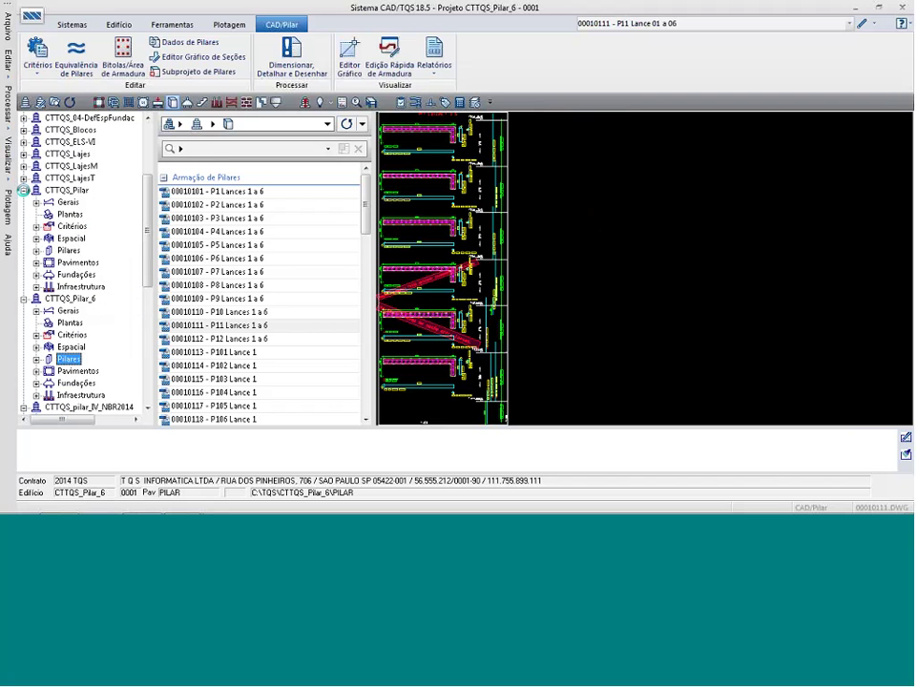
{"action": "left_click", "coordinate": [68, 250]}
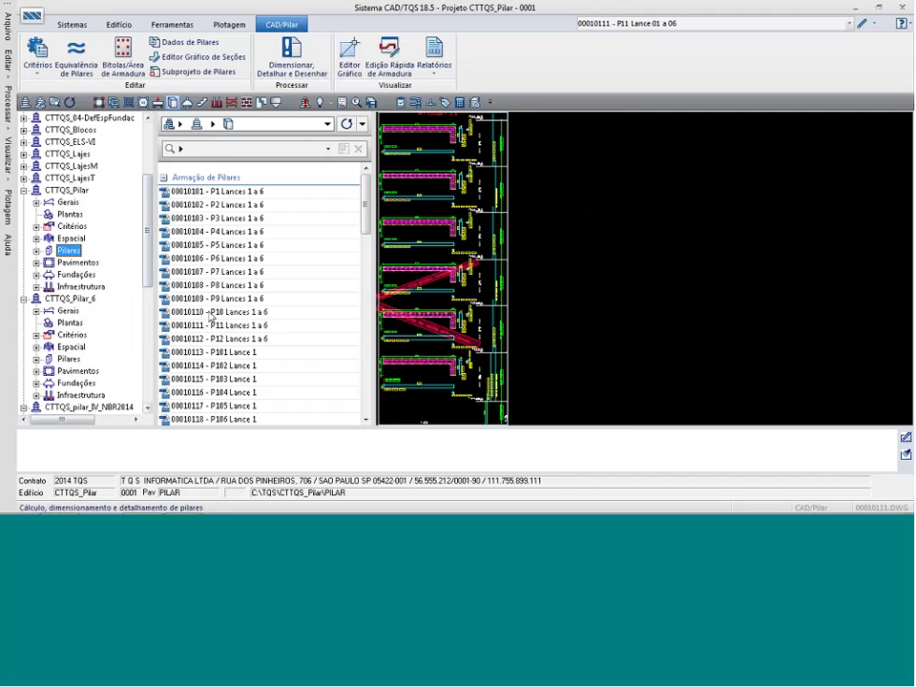
{"action": "left_click", "coordinate": [262, 327]}
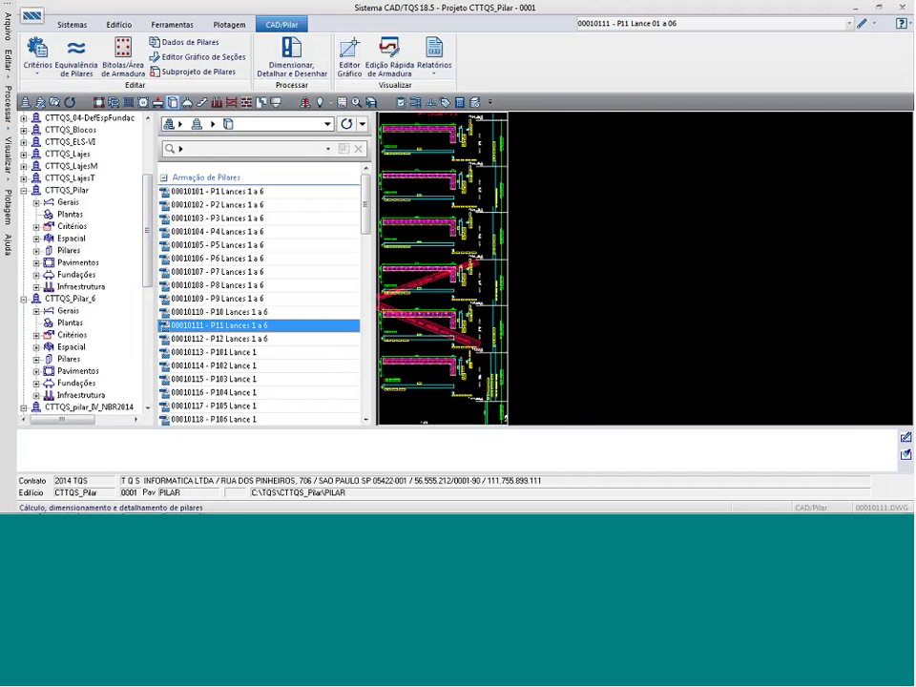
{"action": "scroll", "coordinate": [417, 376], "scroll_direction": "up", "scroll_amount": 3}
{"action": "scroll", "coordinate": [428, 361], "scroll_direction": "up", "scroll_amount": 1}
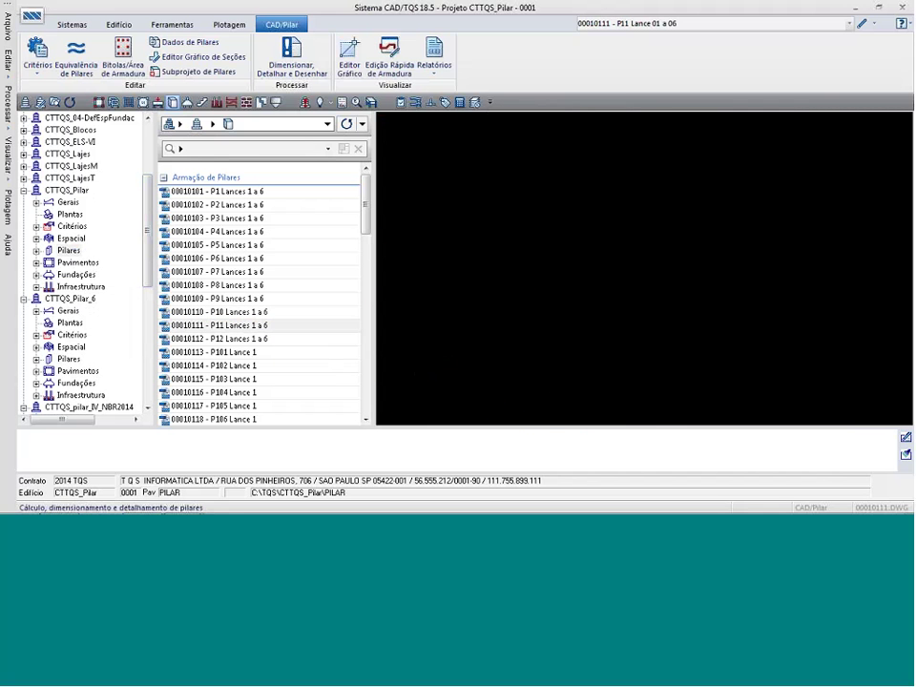
{"action": "scroll", "coordinate": [446, 338], "scroll_direction": "up", "scroll_amount": 1}
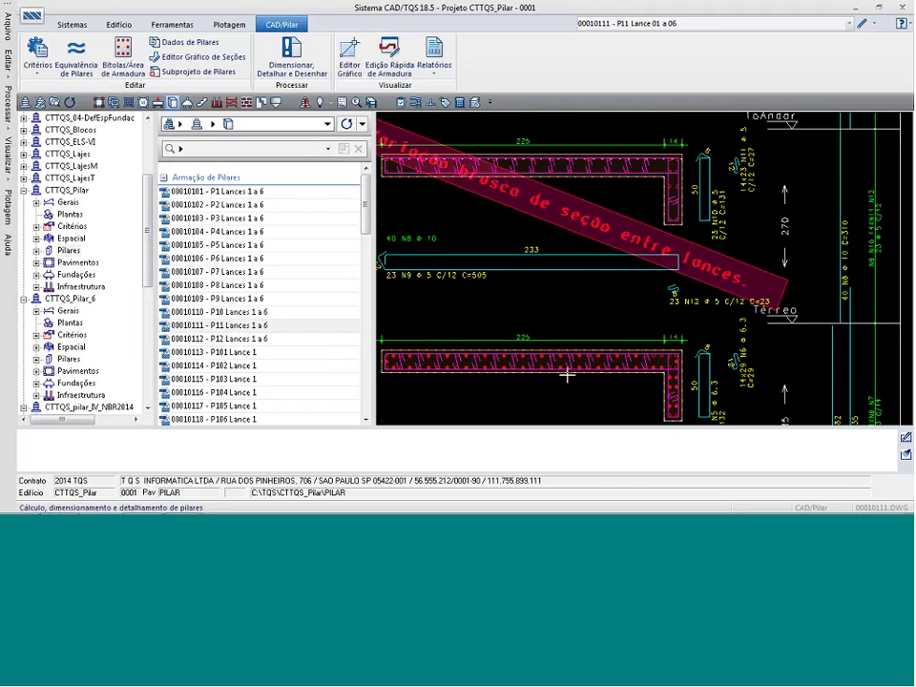
{"action": "left_click", "coordinate": [390, 59]}
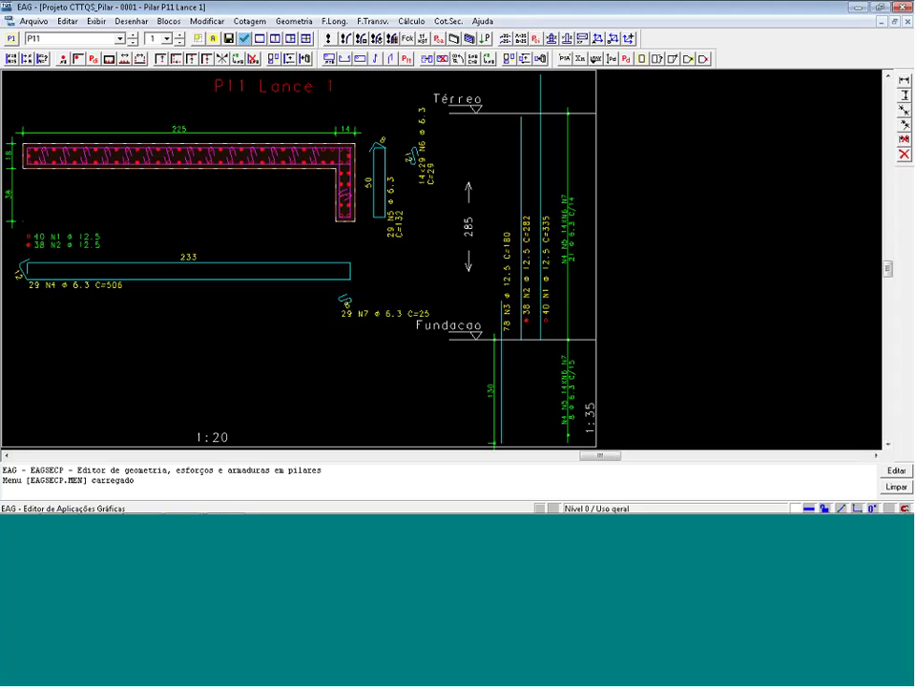
Display the wall-column strips of P11 lance 1 and erase the three upper-lower pairs of untied bars in the second strip from the left
{"action": "left_click", "coordinate": [457, 38]}
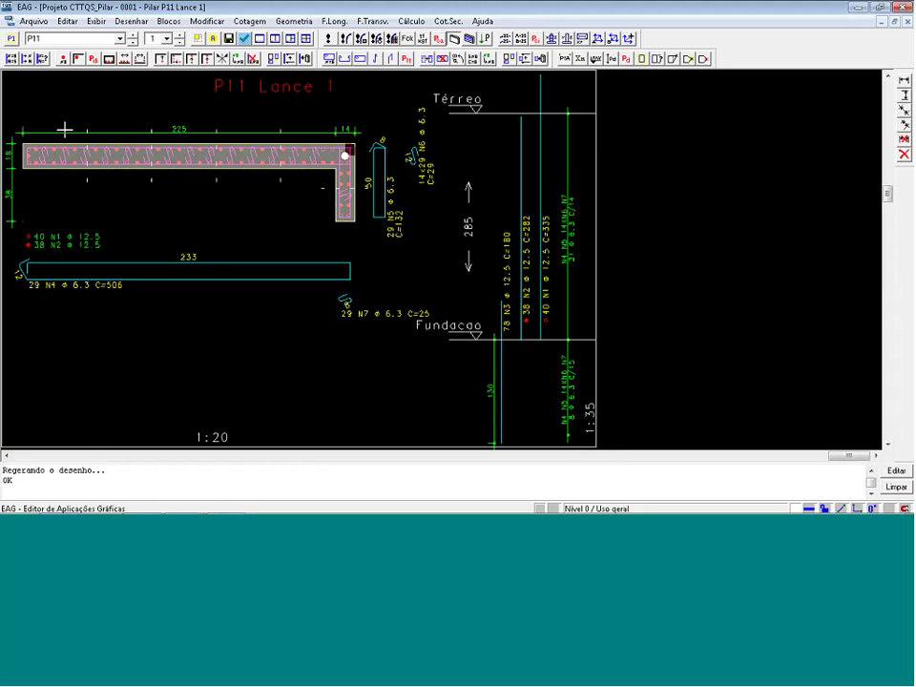
{"action": "scroll", "coordinate": [22, 121], "scroll_direction": "up", "scroll_amount": 1}
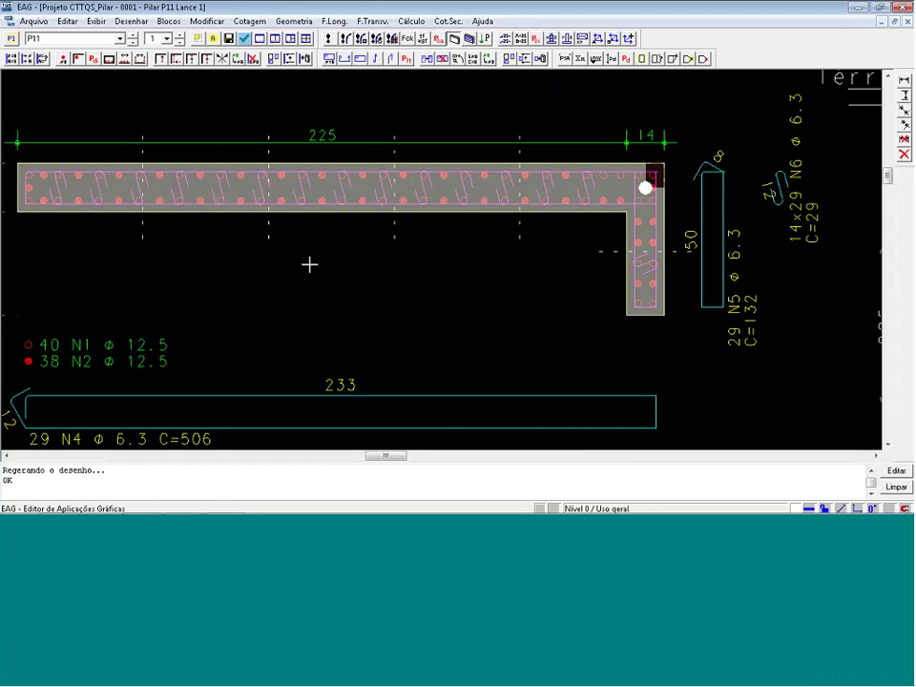
{"action": "left_click", "coordinate": [253, 59]}
{"action": "left_click", "coordinate": [159, 175]}
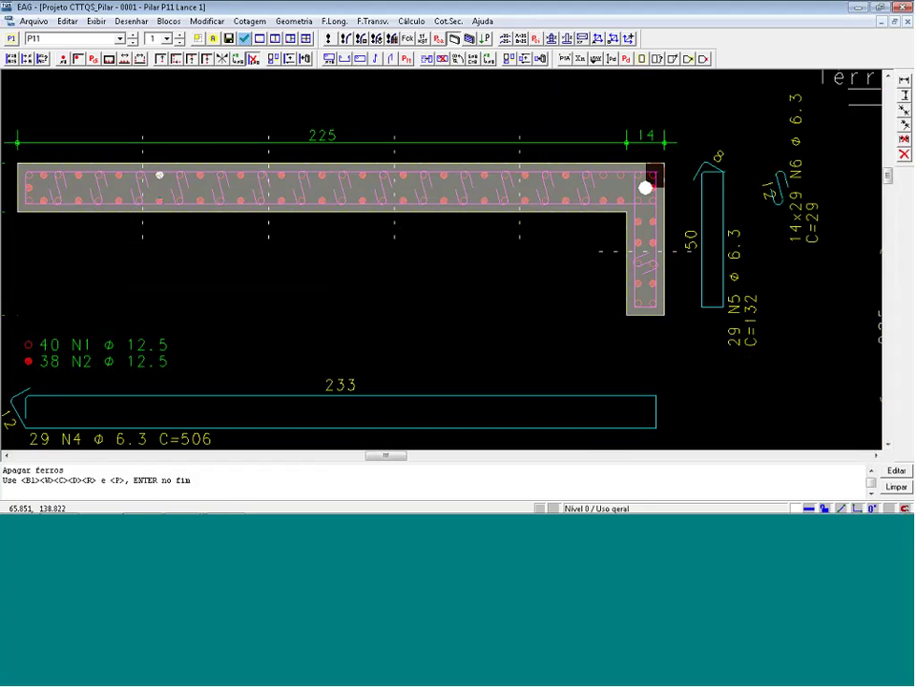
{"action": "left_click", "coordinate": [159, 199]}
{"action": "left_click", "coordinate": [201, 175]}
{"action": "left_click", "coordinate": [200, 200]}
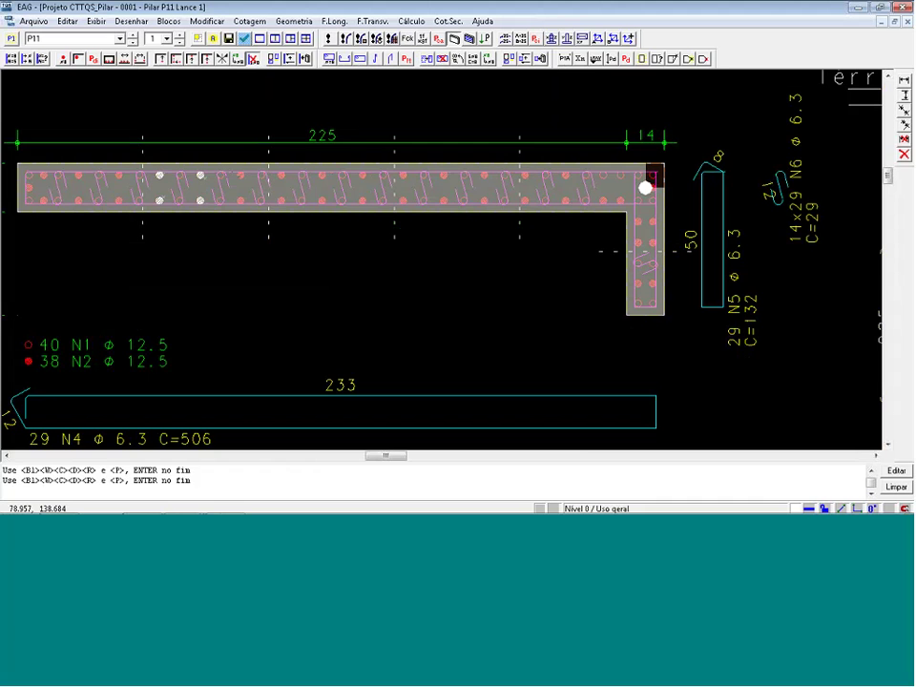
{"action": "left_click", "coordinate": [240, 175]}
{"action": "left_click", "coordinate": [241, 199]}
{"action": "key", "text": "Return"}
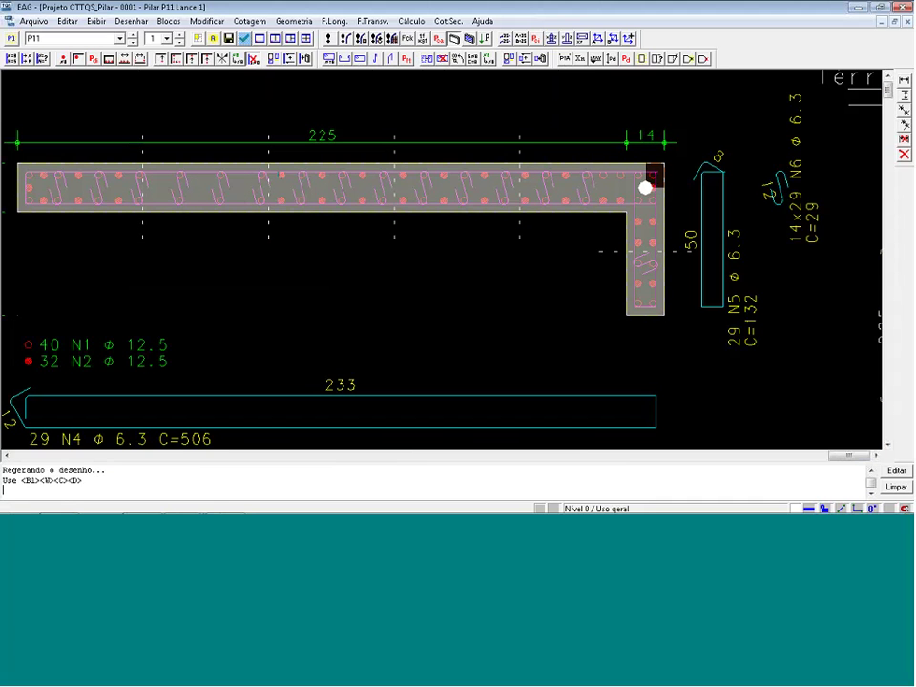
Erase the untied intermediate bars along the third to fifth strips of the long wall and the selected pairs in the short leg
{"action": "left_click", "coordinate": [253, 59]}
{"action": "left_click", "coordinate": [282, 175]}
{"action": "left_click", "coordinate": [321, 175]}
{"action": "left_click", "coordinate": [282, 199]}
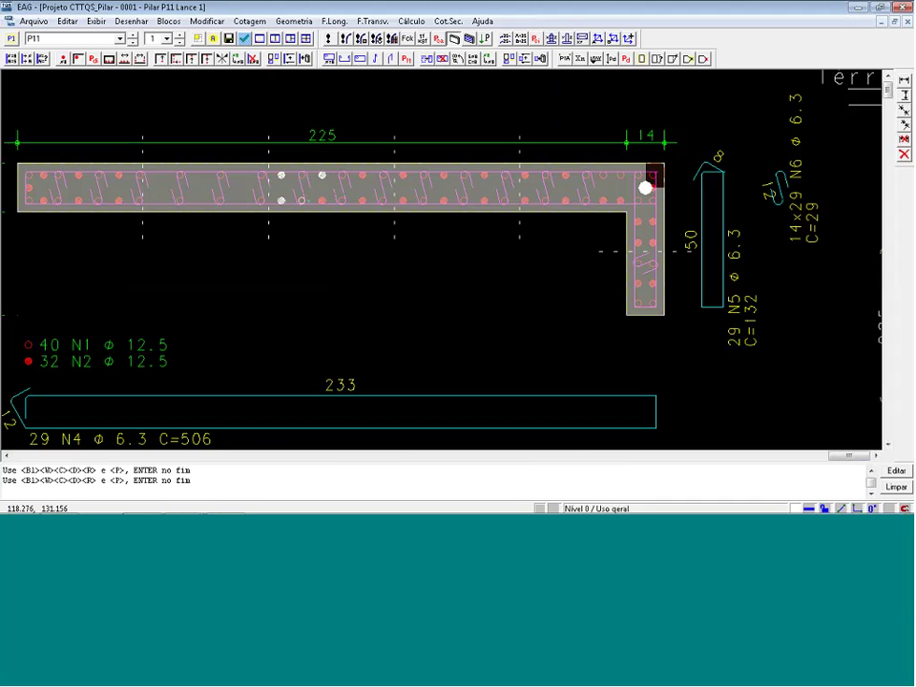
{"action": "left_click", "coordinate": [322, 200]}
{"action": "left_click", "coordinate": [363, 175]}
{"action": "left_click", "coordinate": [363, 199]}
{"action": "left_click", "coordinate": [403, 175]}
{"action": "left_click", "coordinate": [403, 199]}
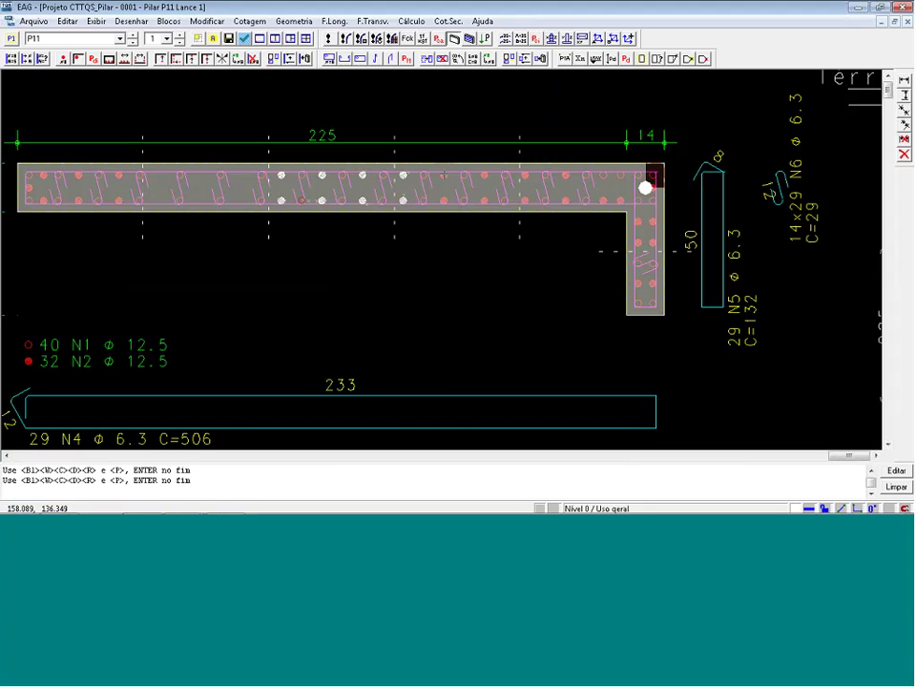
{"action": "left_click", "coordinate": [444, 175]}
{"action": "left_click", "coordinate": [444, 199]}
{"action": "left_click", "coordinate": [485, 175]}
{"action": "left_click", "coordinate": [485, 199]}
{"action": "left_click", "coordinate": [524, 175]}
{"action": "left_click", "coordinate": [524, 200]}
{"action": "left_click", "coordinate": [566, 175]}
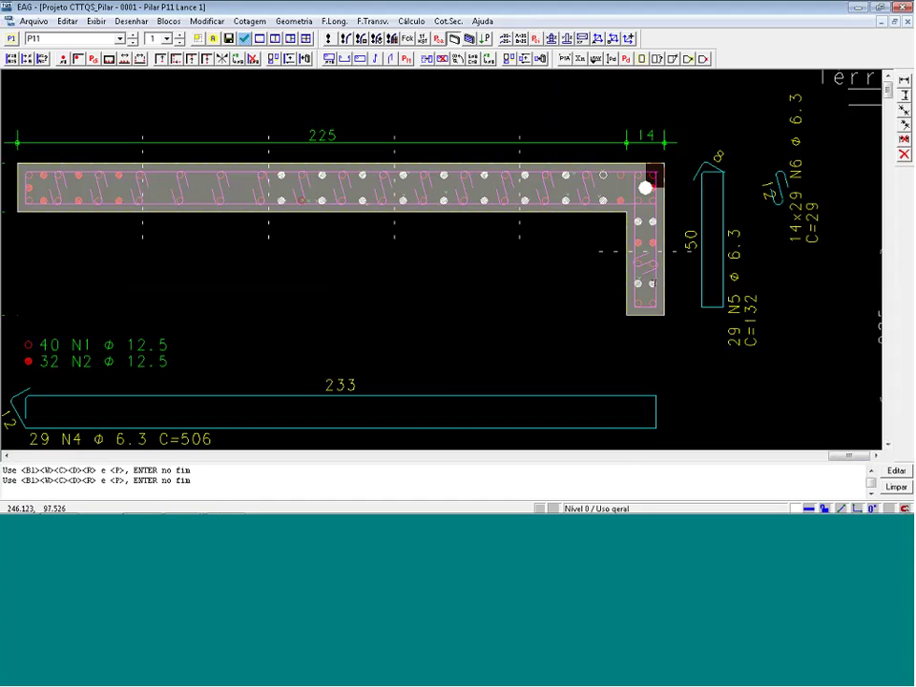
{"action": "key", "text": "Return"}
{"action": "scroll", "coordinate": [563, 255], "scroll_direction": "down", "scroll_amount": 1}
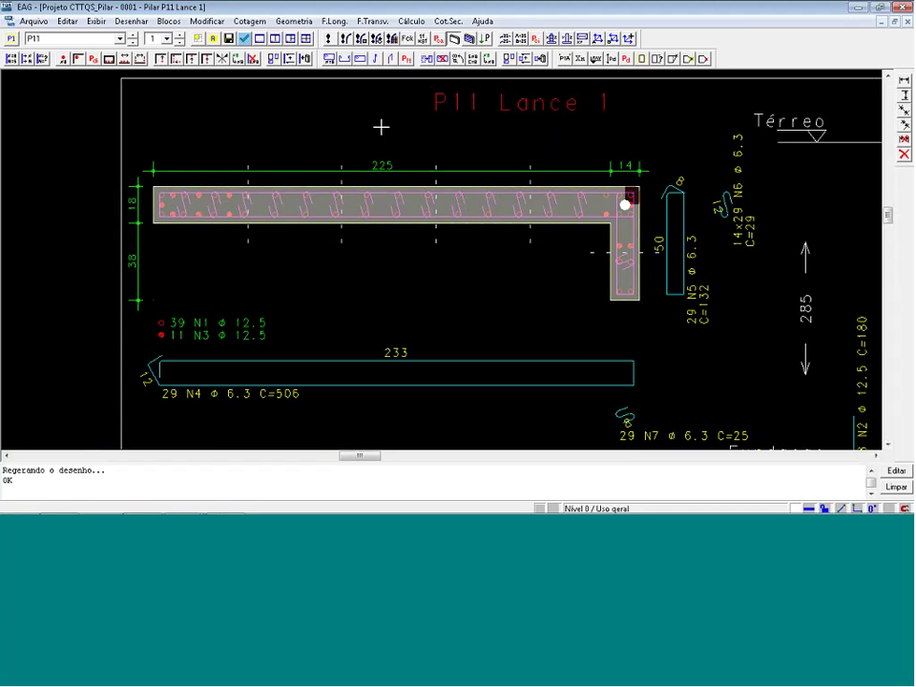
Calculate the localized second-order effects for the second strip as a strip of any geometry, review the result and close the analysis
{"action": "left_click", "coordinate": [367, 44]}
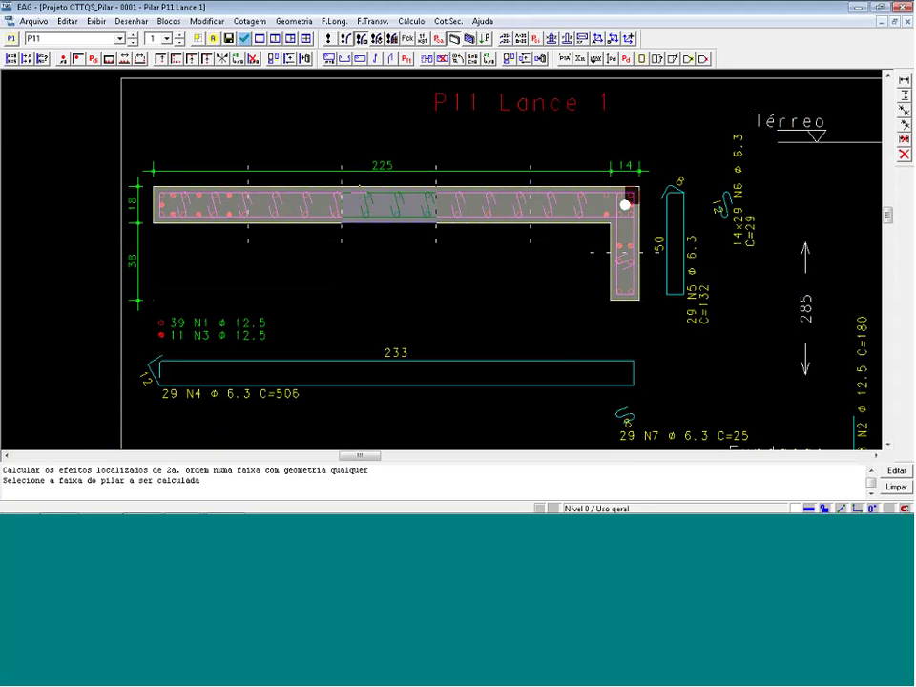
{"action": "left_click", "coordinate": [317, 190]}
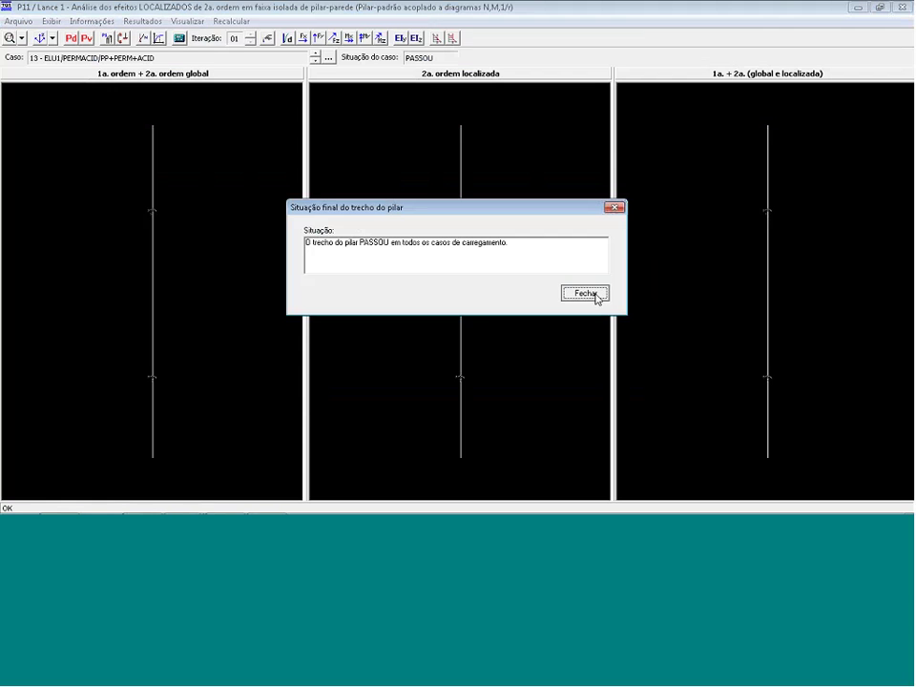
{"action": "left_click", "coordinate": [591, 296]}
{"action": "left_click", "coordinate": [622, 386]}
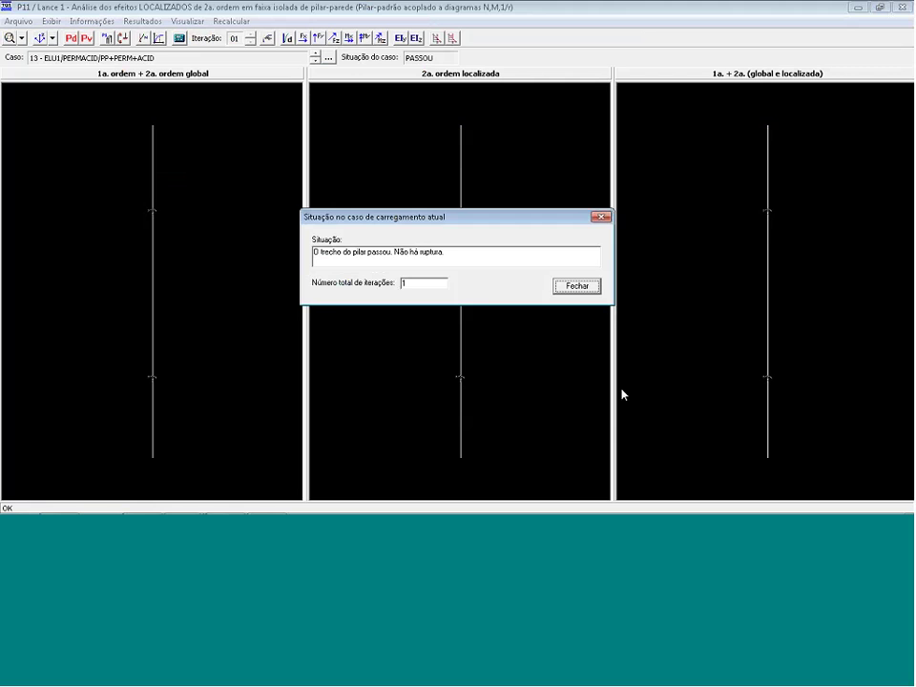
{"action": "left_click", "coordinate": [577, 285]}
{"action": "left_click", "coordinate": [902, 7]}
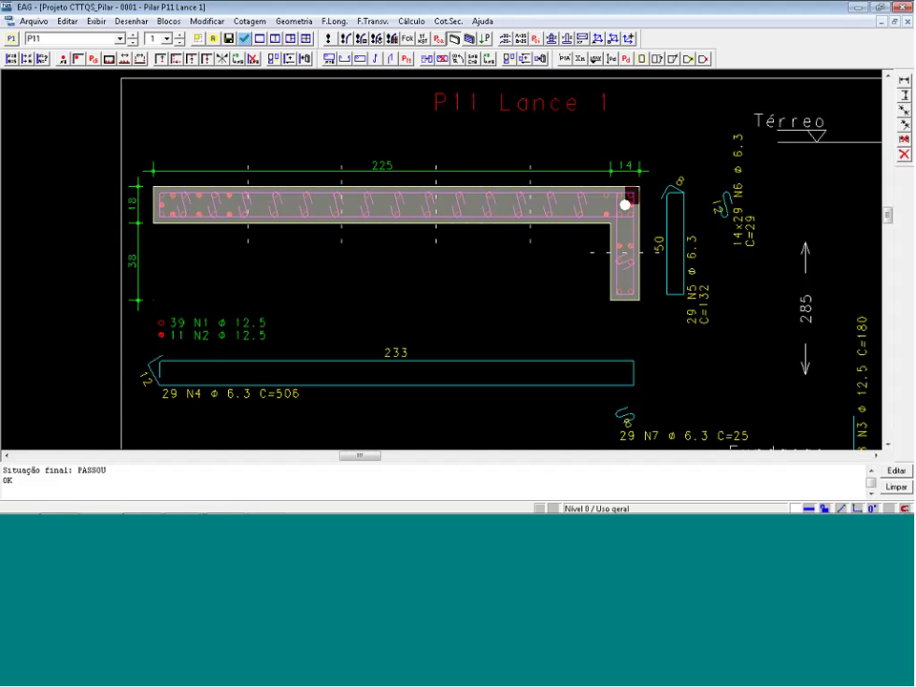
Hide the wall-column strips, switch to the presentation and advance to the slide on mesh discretization (Discretização em malha)
{"action": "left_click", "coordinate": [457, 41]}
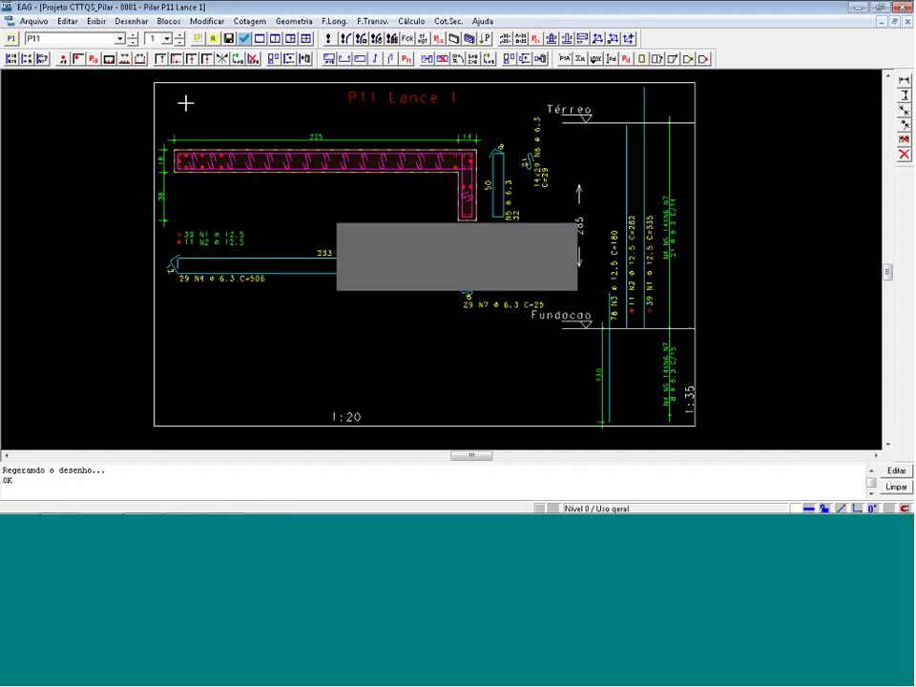
{"action": "key", "text": "alt+Tab"}
{"action": "key", "text": "alt+Tab"}
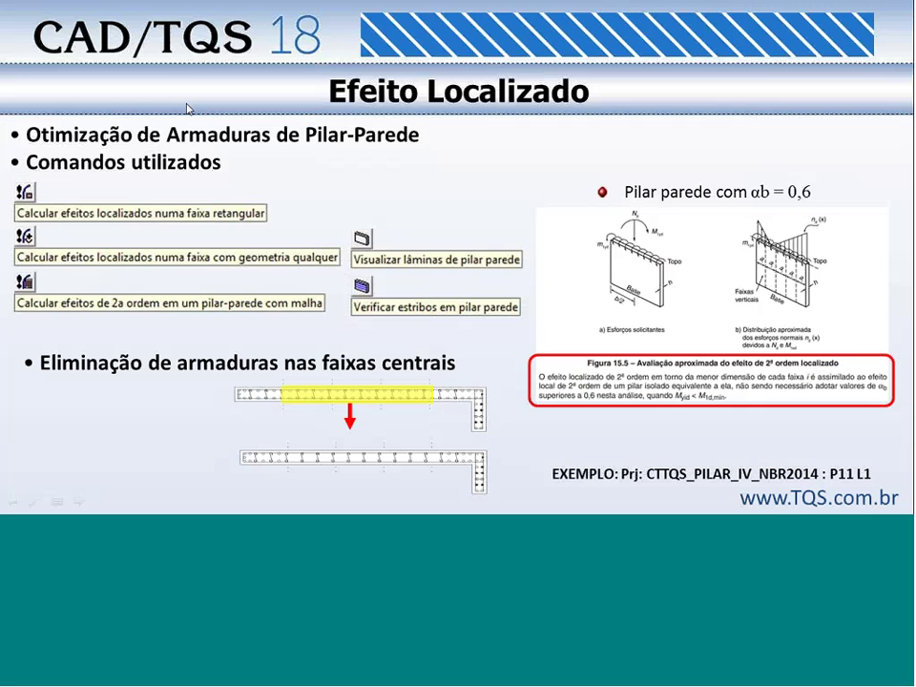
{"action": "left_click", "coordinate": [187, 104]}
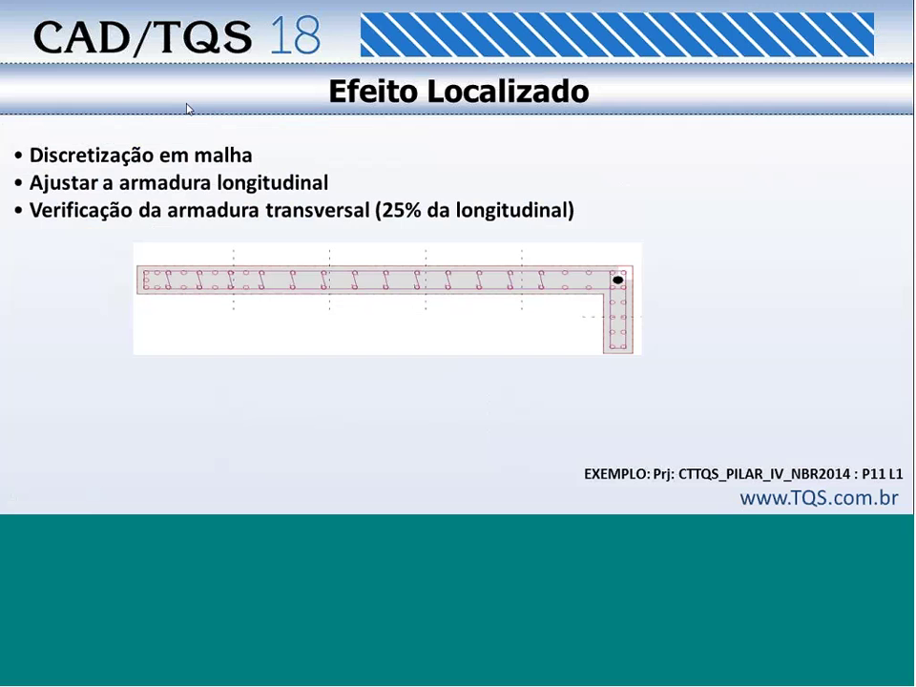
Return to the P11 lance 1 editor and calculate its second-order effects with the mesh model, using the existing strip configuration
{"action": "key", "text": "alt+Tab"}
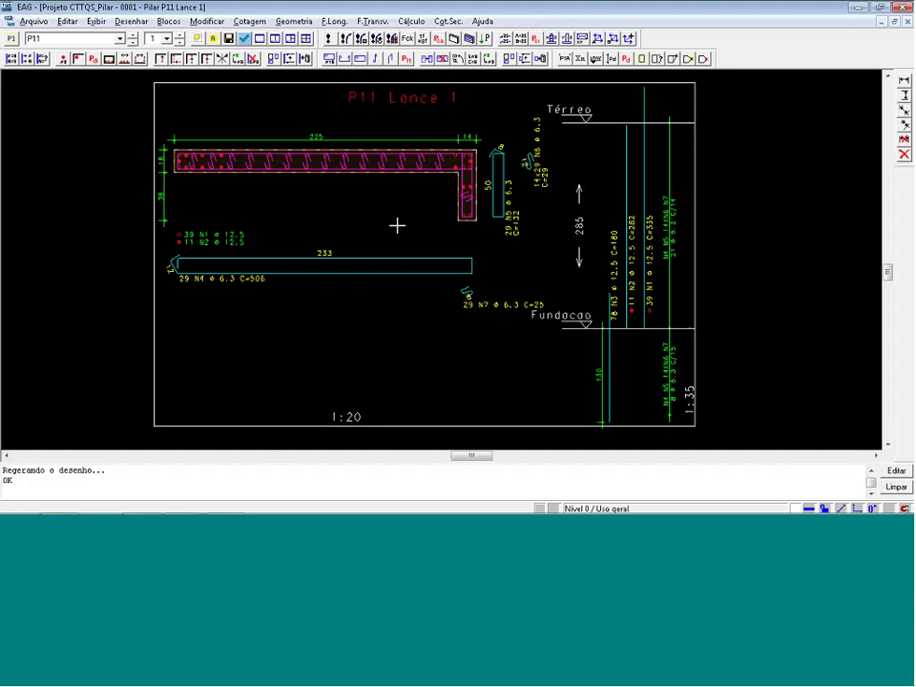
{"action": "left_click", "coordinate": [392, 40]}
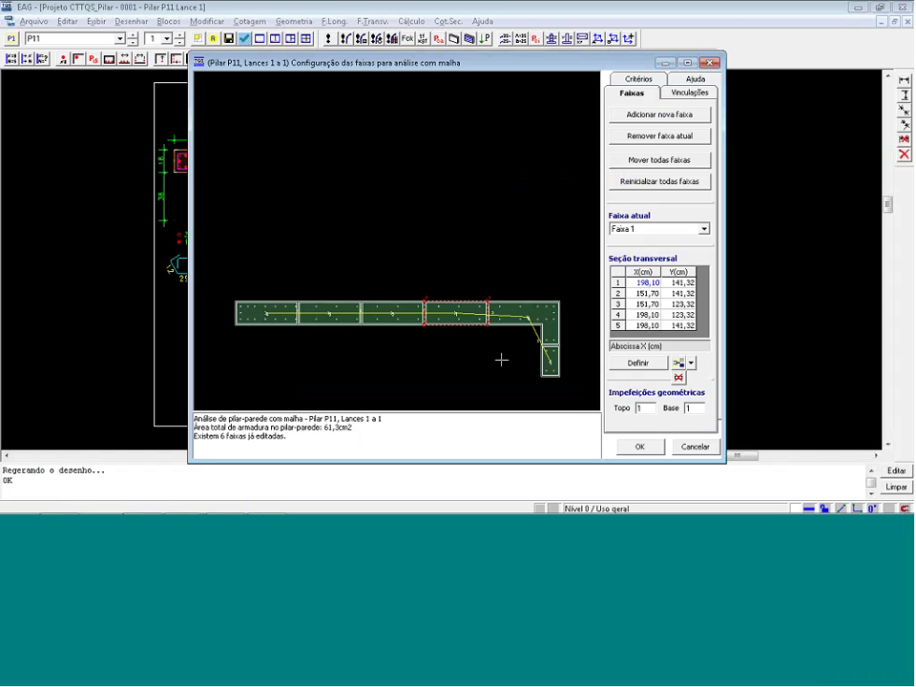
{"action": "left_click", "coordinate": [639, 447]}
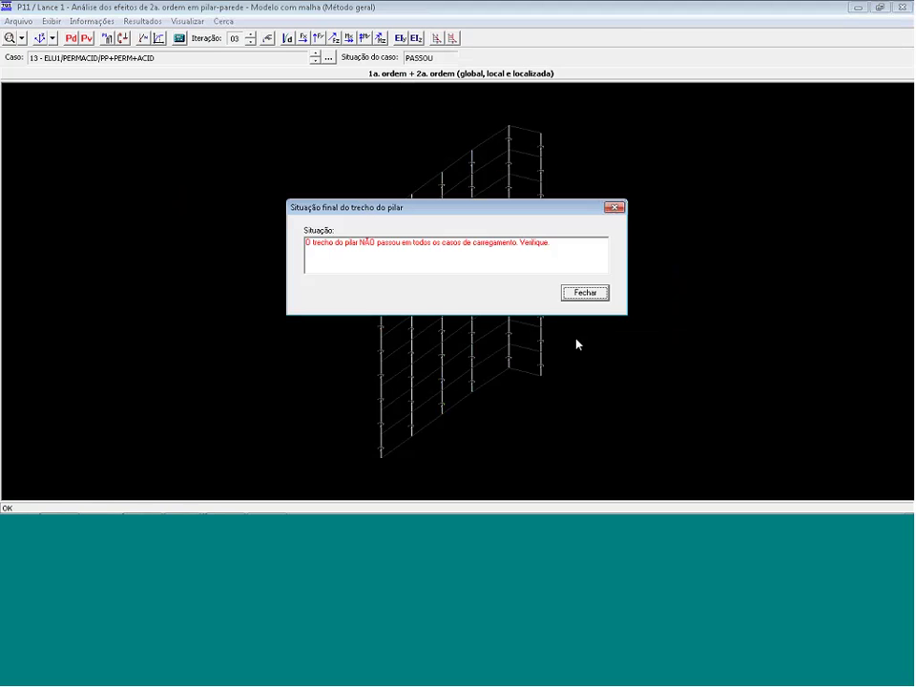
Dismiss the mesh analysis result dialogs and display the Mz bending moment diagram on the wall-column mesh
{"action": "left_click", "coordinate": [636, 387]}
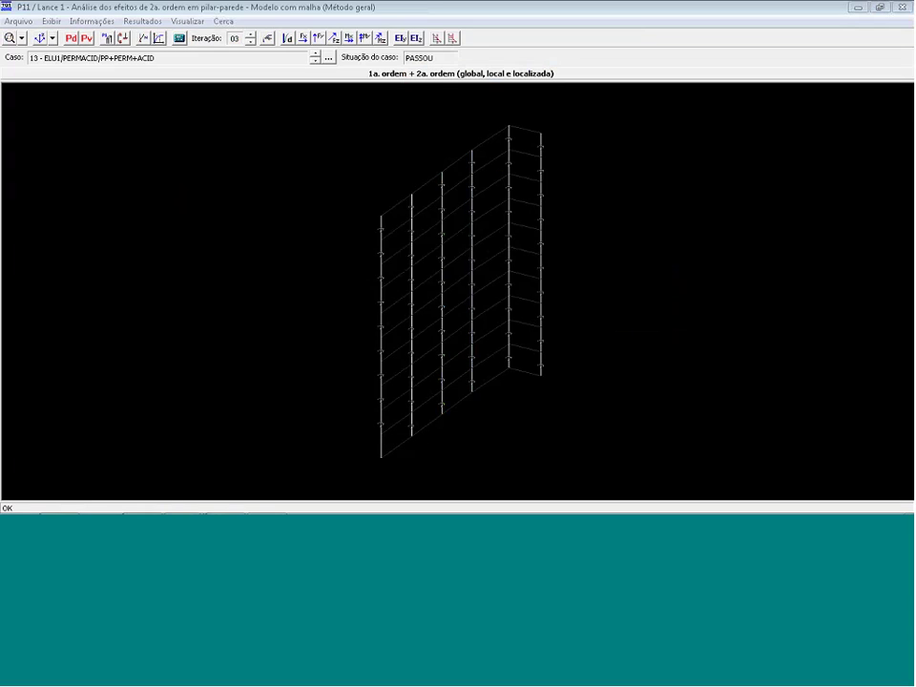
{"action": "left_click", "coordinate": [565, 287]}
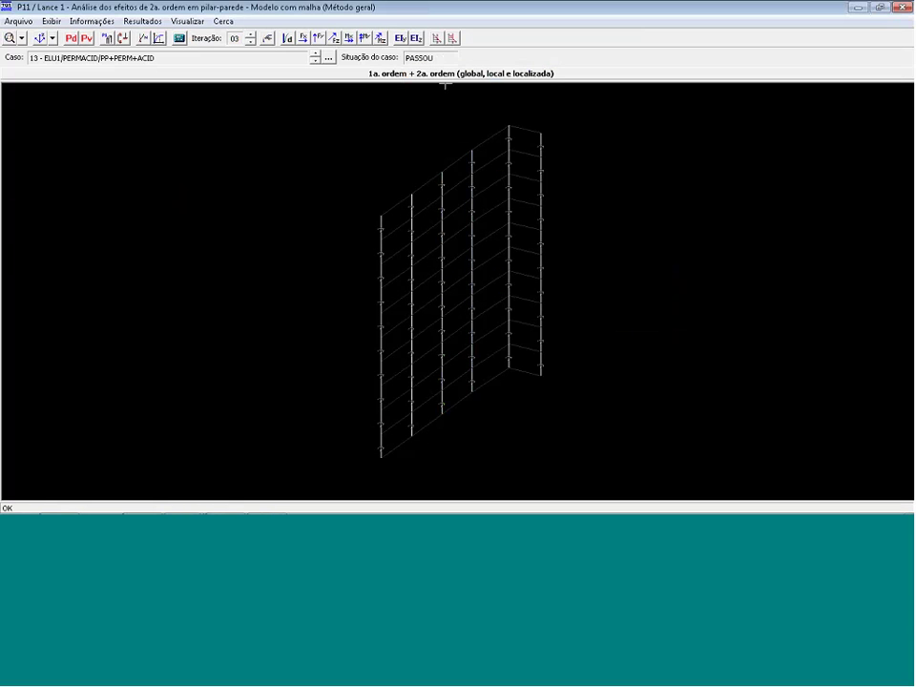
{"action": "key", "text": "alt+Tab"}
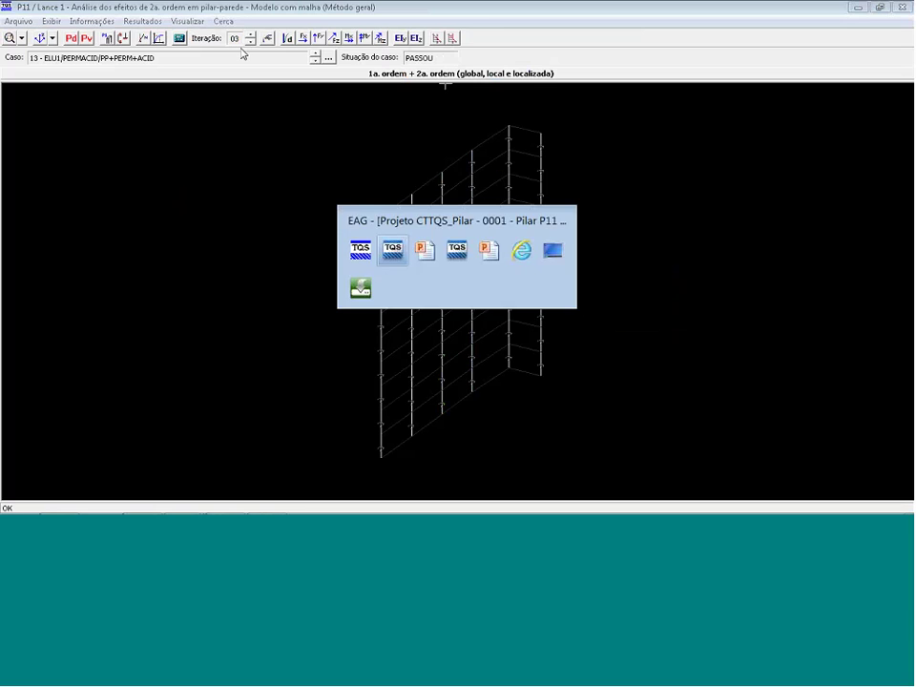
{"action": "key", "text": "alt+Tab"}
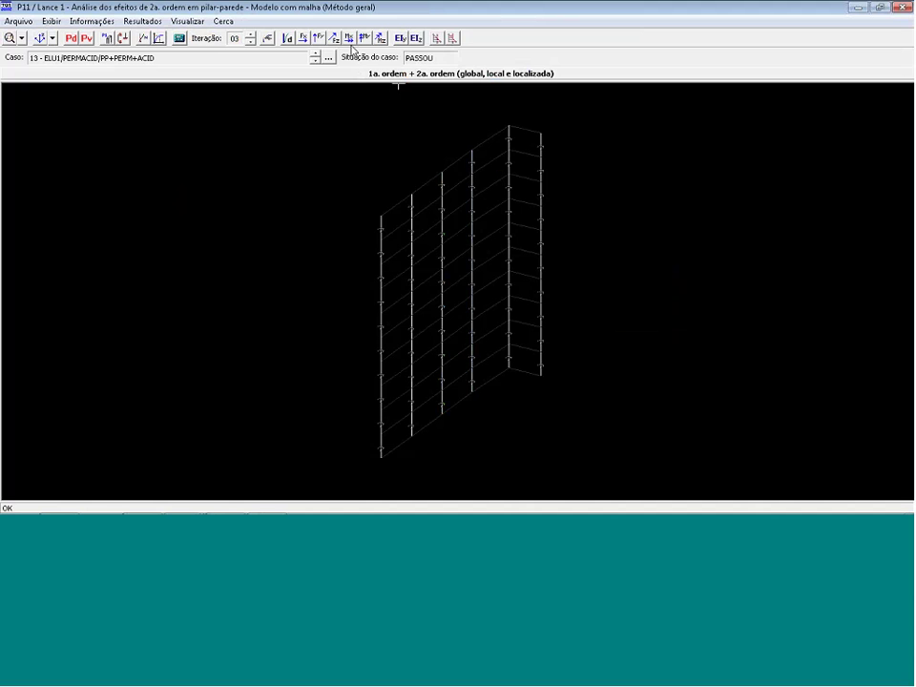
{"action": "left_click", "coordinate": [381, 41]}
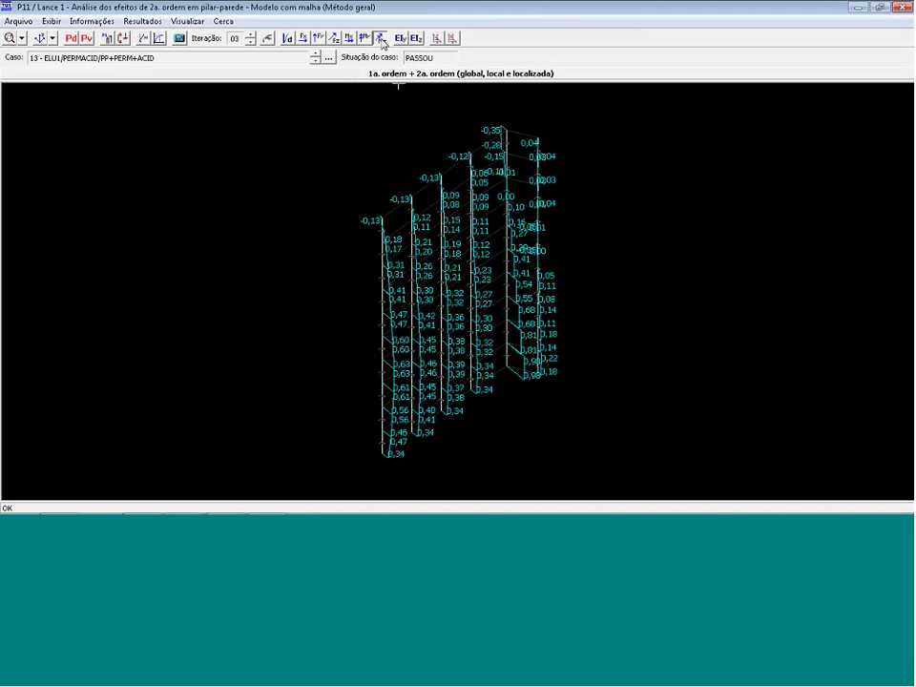
Set the visualization parameters to show only the mesh's horizontal bars and examine their Mz moments up close
{"action": "left_click", "coordinate": [90, 40]}
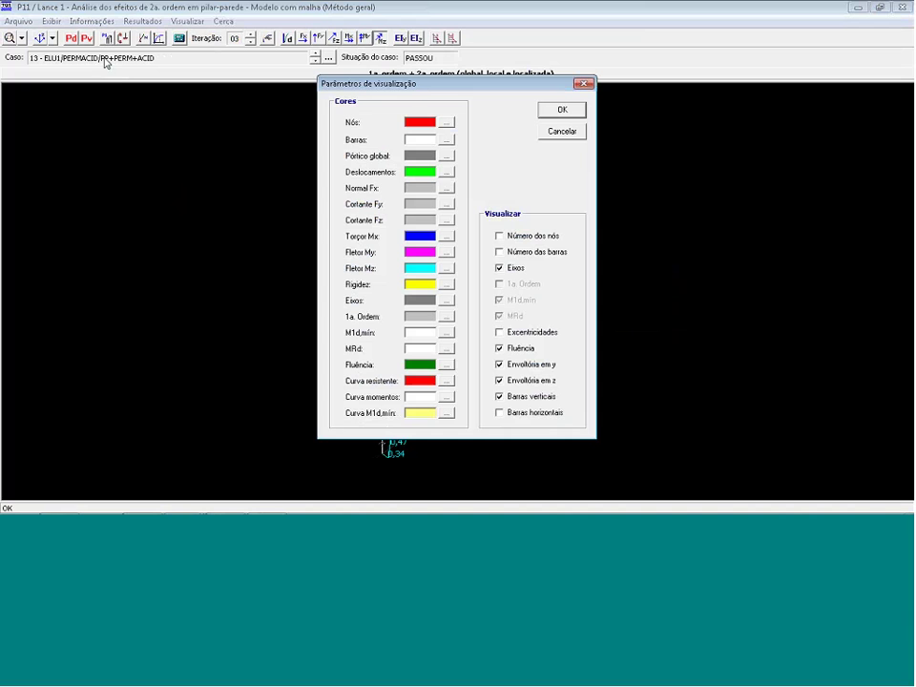
{"action": "left_click", "coordinate": [499, 416]}
{"action": "left_click", "coordinate": [563, 112]}
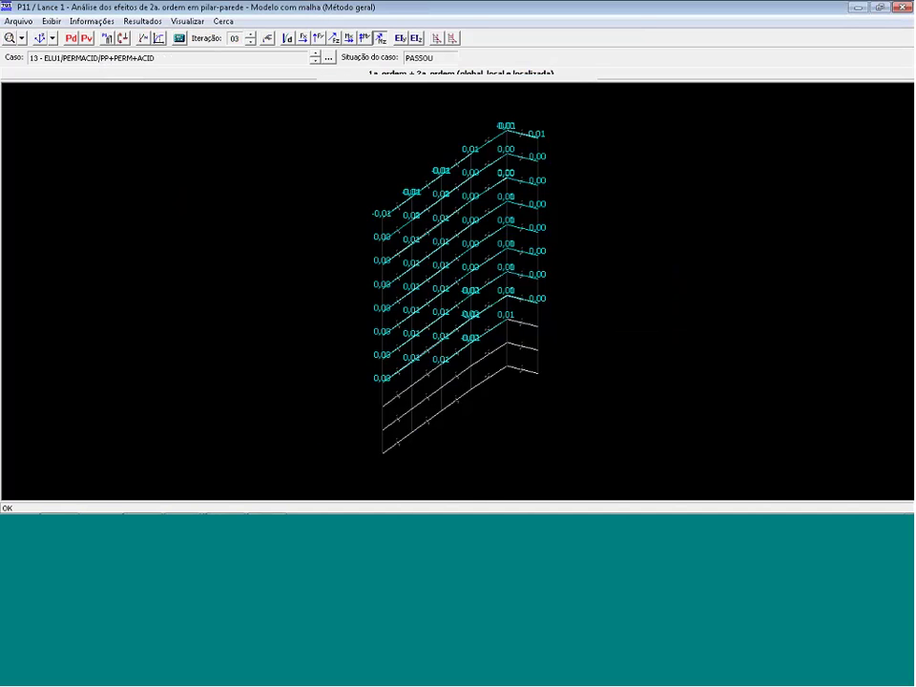
{"action": "scroll", "coordinate": [451, 251], "scroll_direction": "up", "scroll_amount": 8}
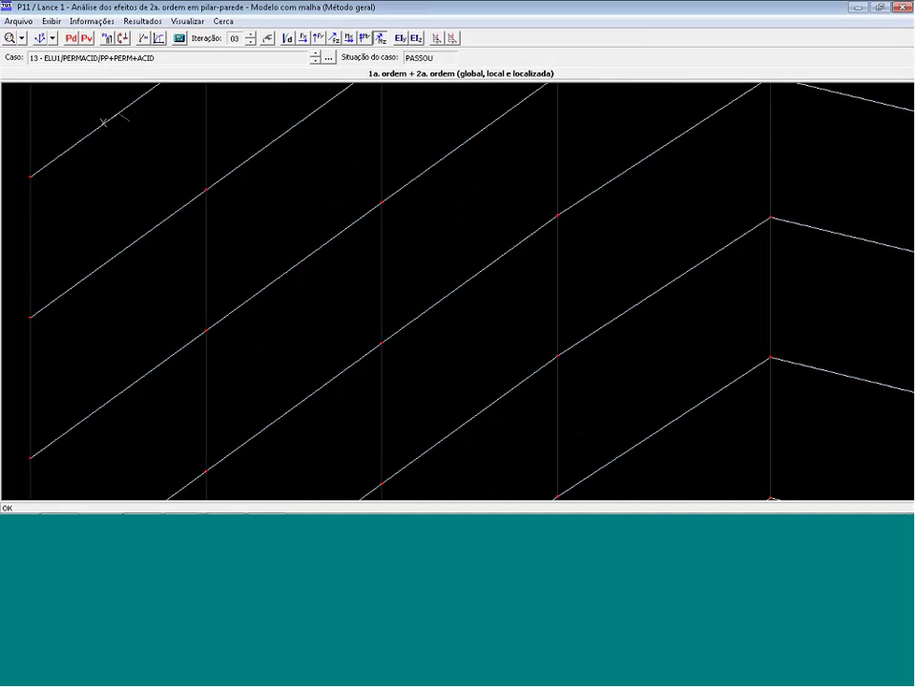
{"action": "scroll", "coordinate": [451, 251], "scroll_direction": "up", "scroll_amount": 3}
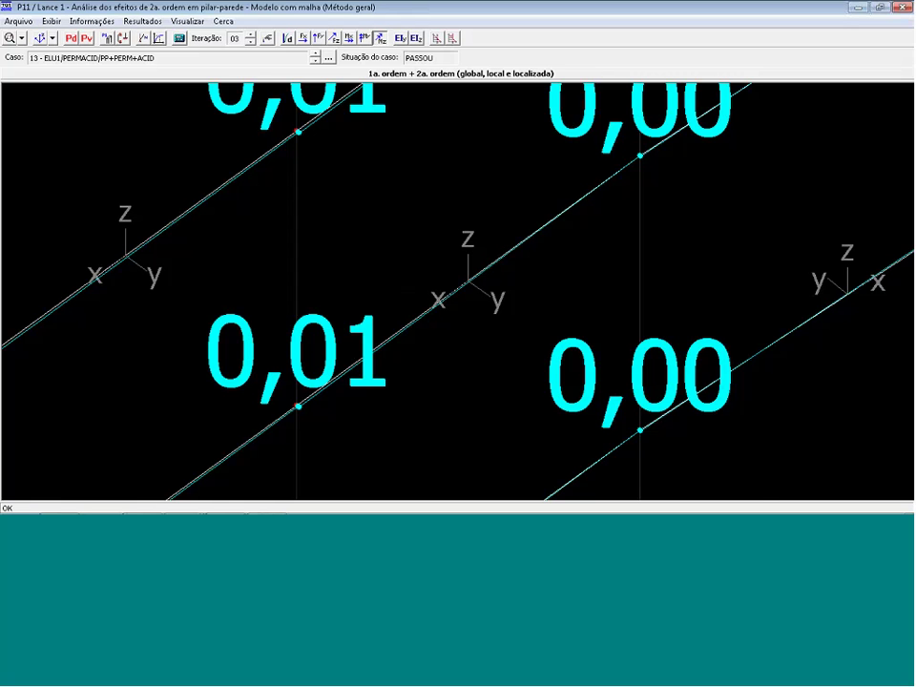
{"action": "scroll", "coordinate": [387, 242], "scroll_direction": "down", "scroll_amount": 5}
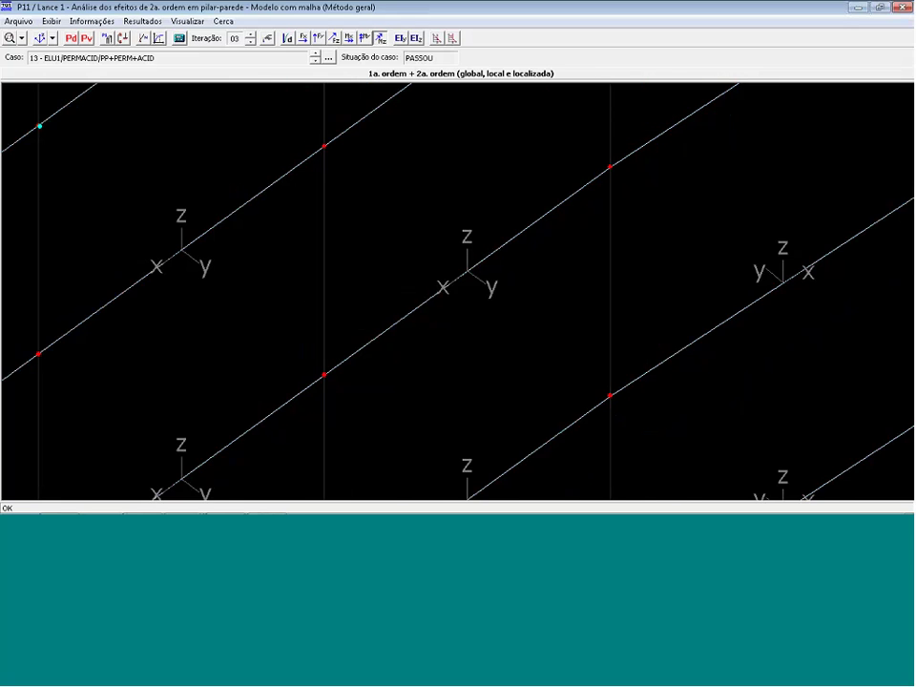
{"action": "scroll", "coordinate": [423, 229], "scroll_direction": "down", "scroll_amount": 1}
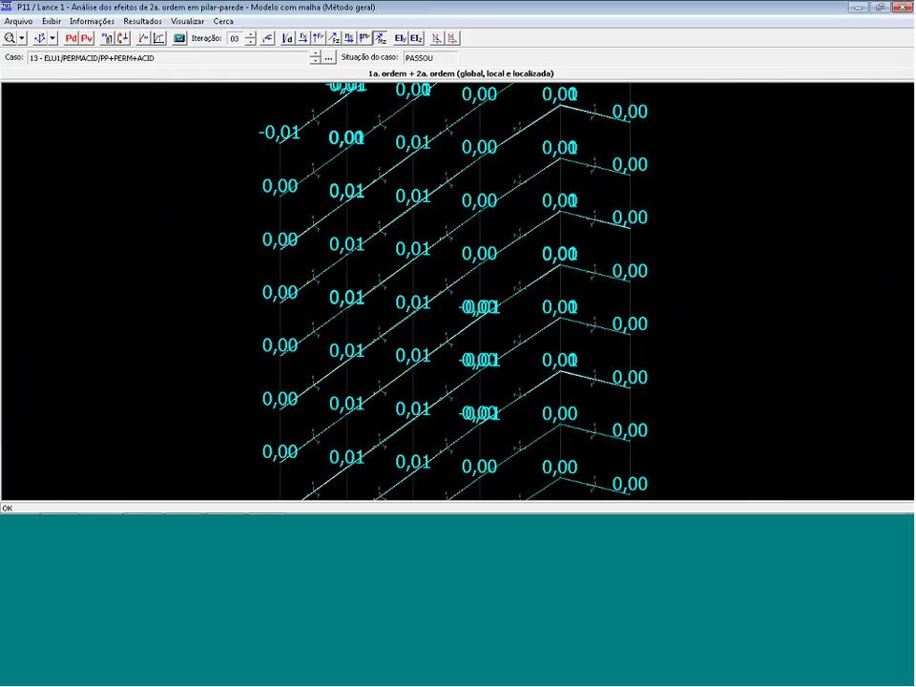
Close the mesh analysis and advance the presentation to the Exemplo de Dimensionamento slide
{"action": "left_click", "coordinate": [901, 7]}
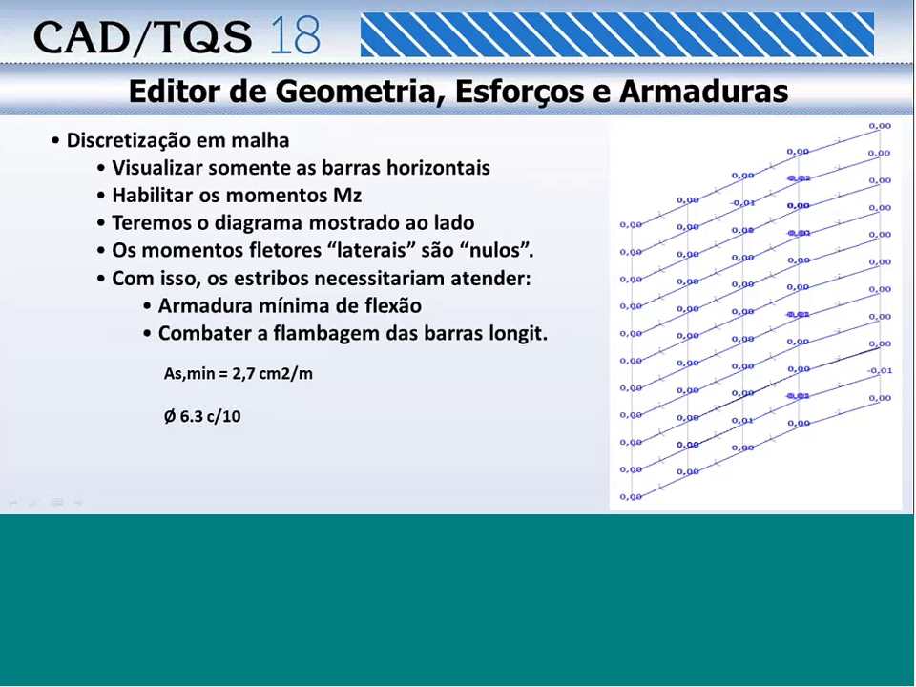
{"action": "left_click", "coordinate": [604, 255]}
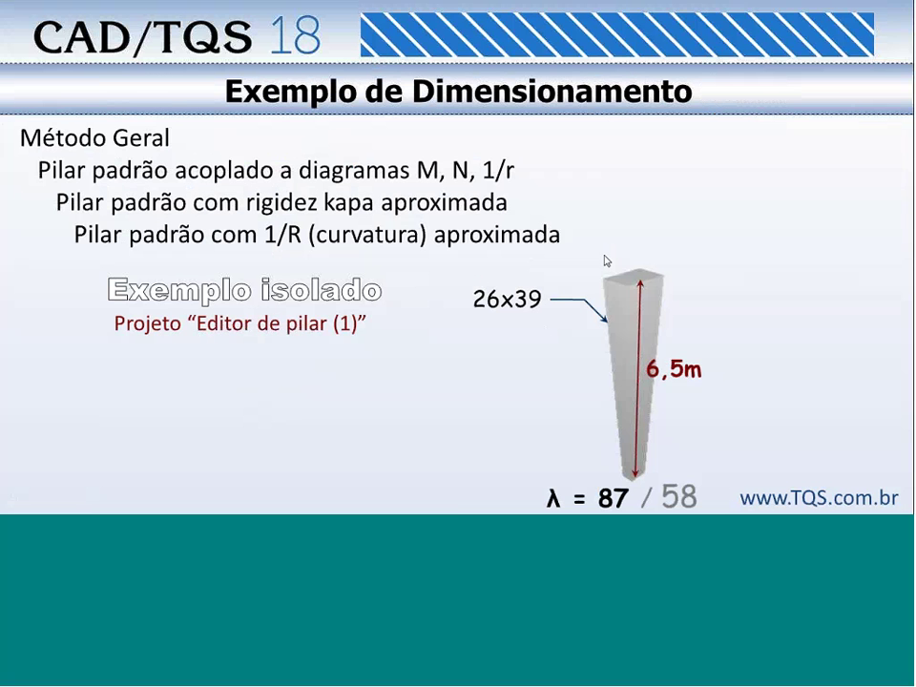
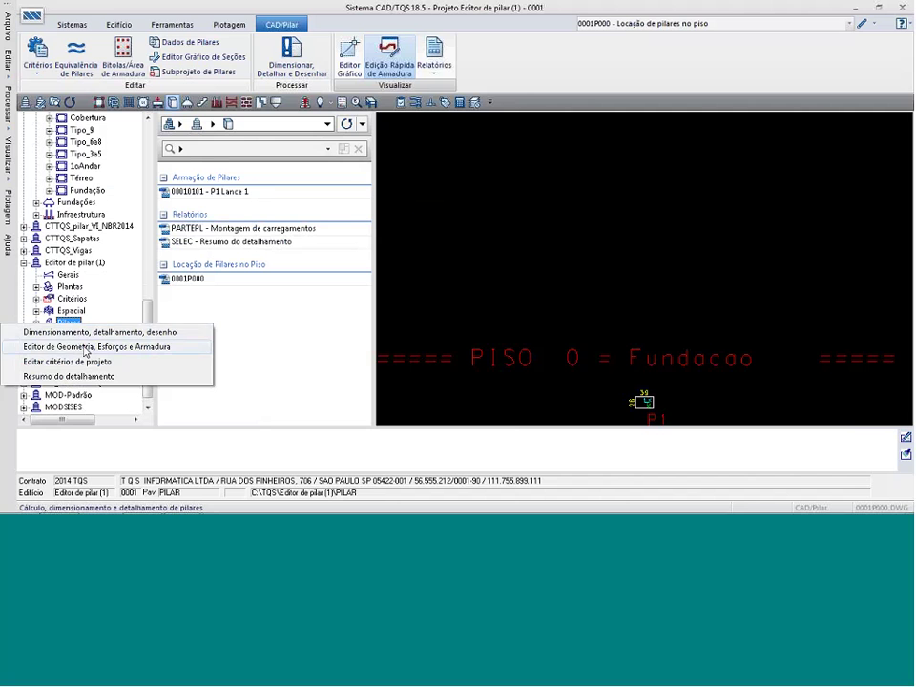
Open column P1 lance 1 of the project Editor de pilar (1) in the geometry, forces and reinforcement editor and calculate its section
{"action": "left_click", "coordinate": [99, 349]}
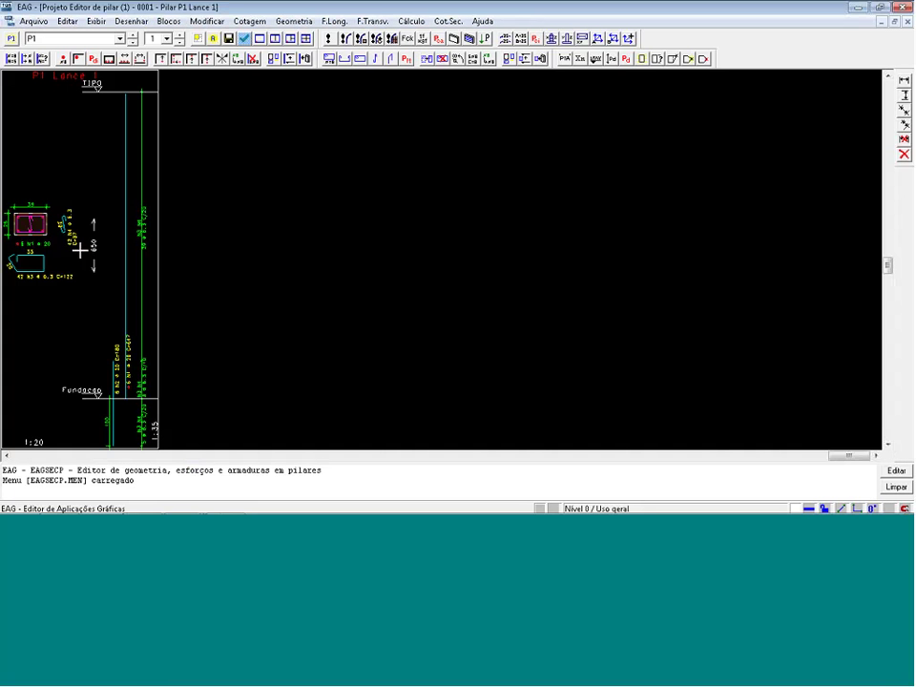
{"action": "left_click", "coordinate": [330, 39]}
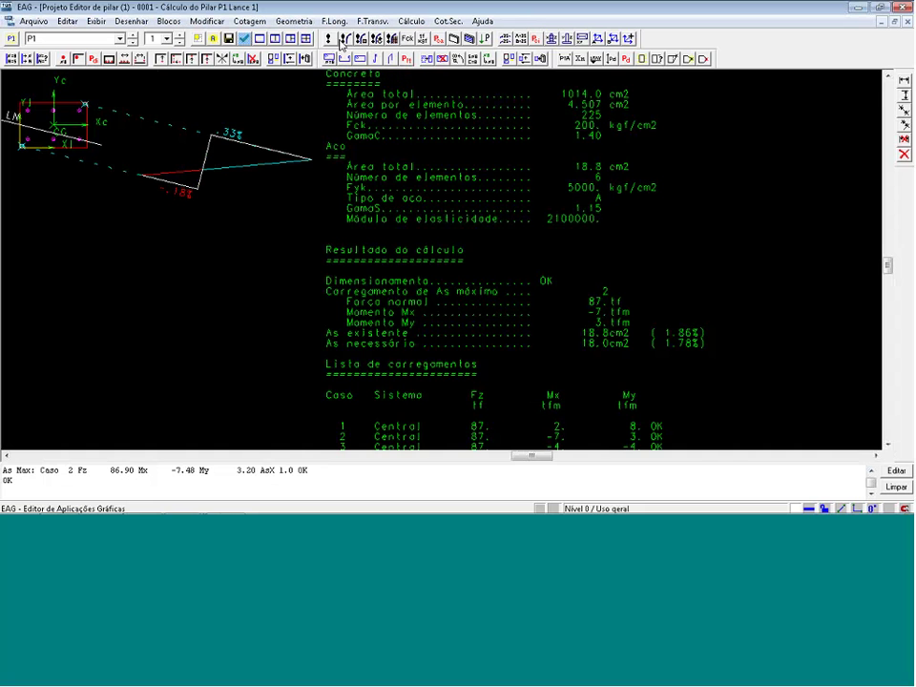
Calculate the local second-order effects of P1 lance 1 and dismiss the result and load case dialogs
{"action": "left_click", "coordinate": [346, 41]}
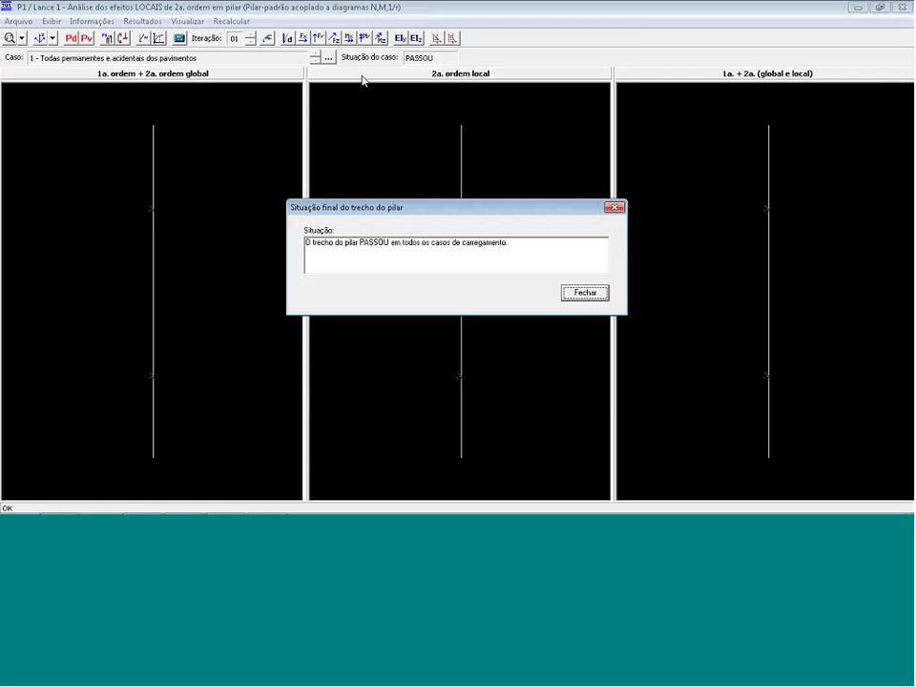
{"action": "left_click", "coordinate": [584, 292]}
{"action": "key", "text": "Return"}
{"action": "left_click", "coordinate": [576, 289]}
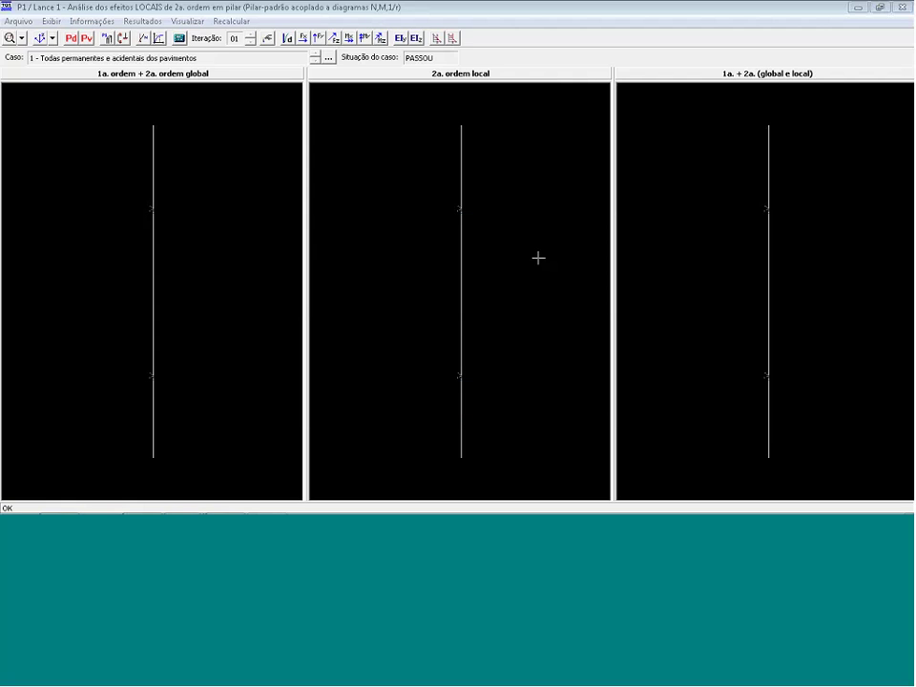
Recalculate P1 with the Pilar-padrão com 1/r aproximada method and display the interaction curve for load case 1
{"action": "left_click", "coordinate": [231, 21]}
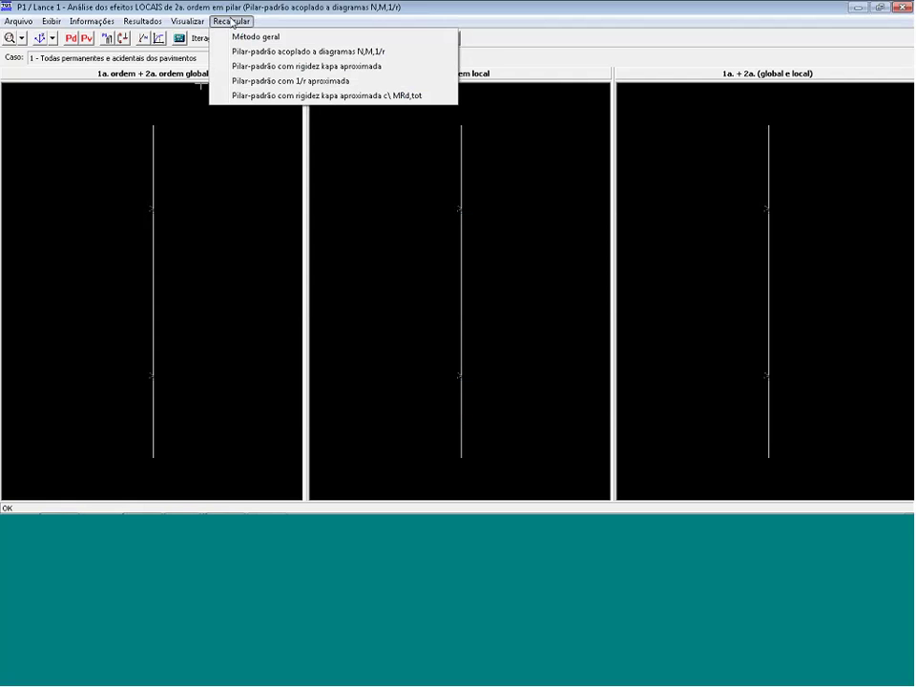
{"action": "left_click", "coordinate": [311, 82]}
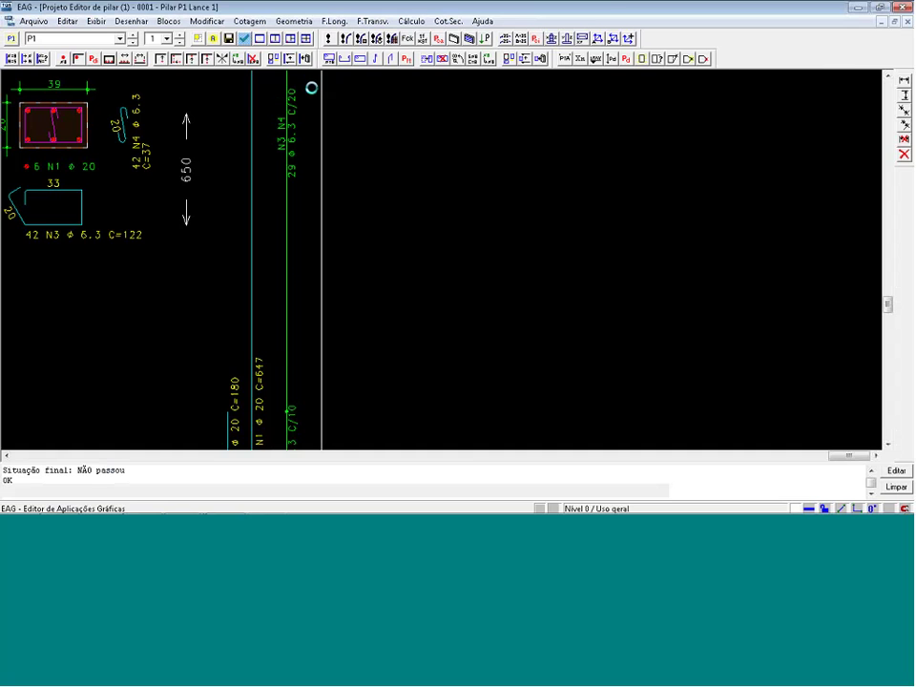
{"action": "left_click", "coordinate": [582, 292]}
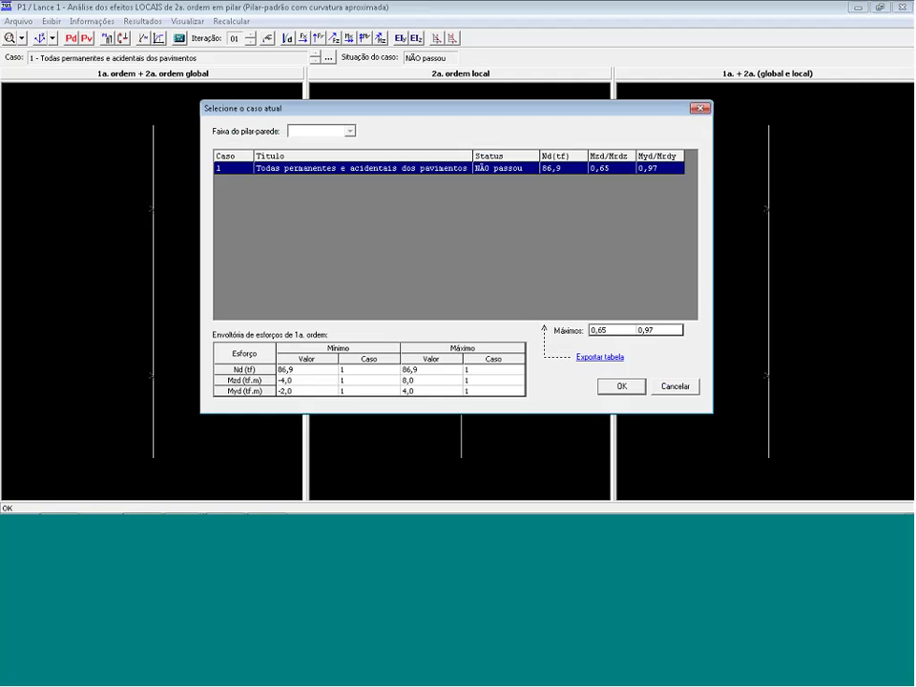
{"action": "left_click", "coordinate": [622, 386]}
{"action": "left_click", "coordinate": [575, 288]}
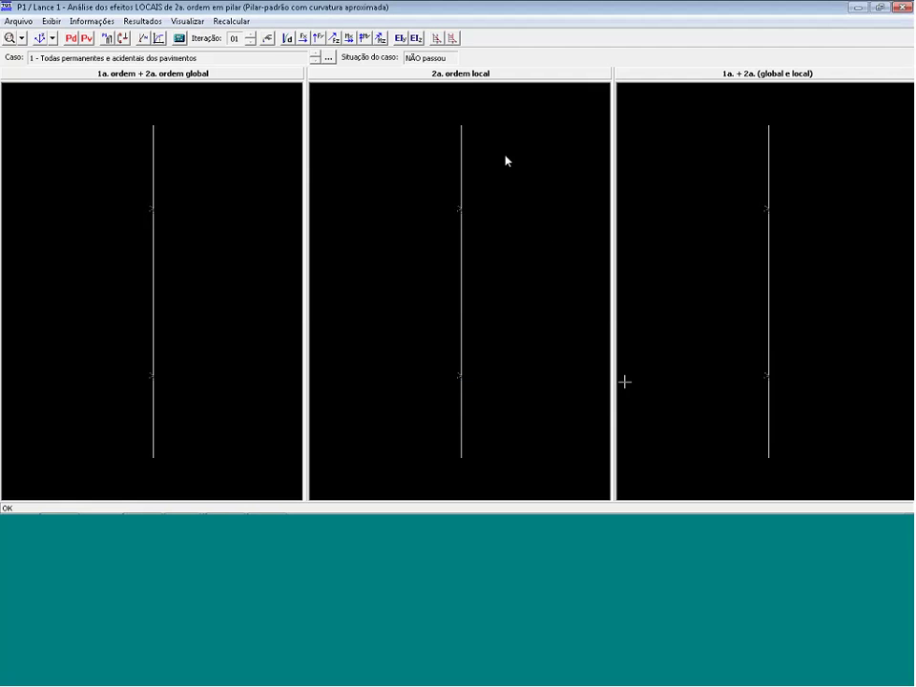
{"action": "left_click", "coordinate": [439, 39]}
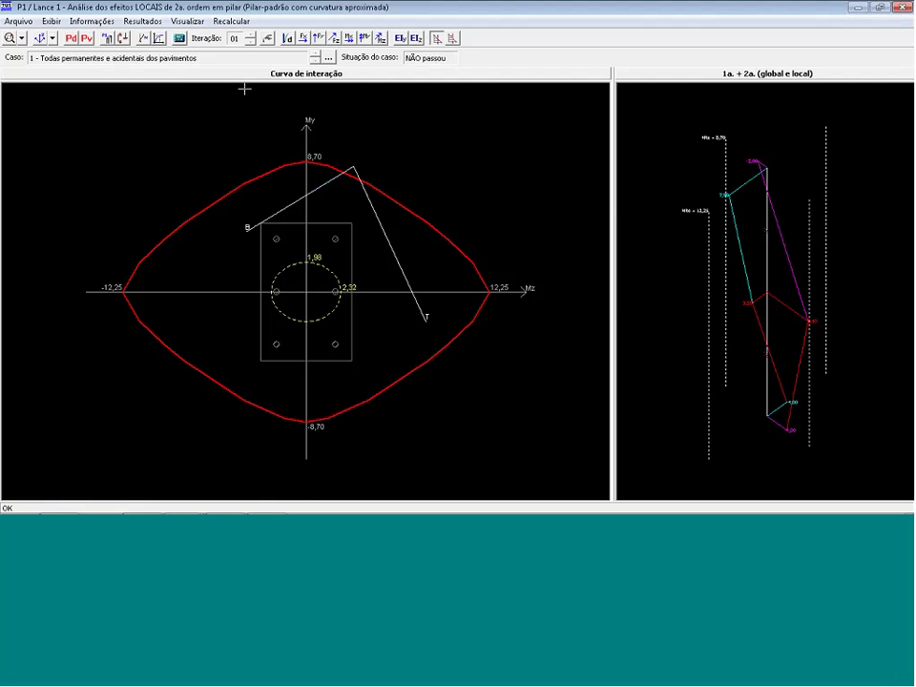
Recalculate P1 with the Pilar-padrão com rigidez kapa aproximada method and display its interaction curve
{"action": "left_click", "coordinate": [231, 21]}
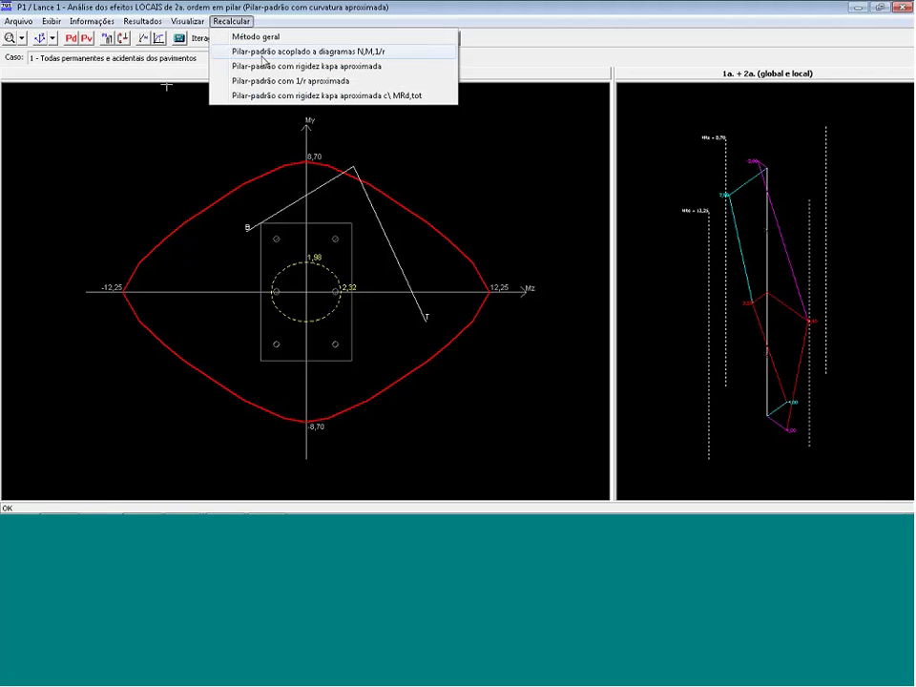
{"action": "left_click", "coordinate": [276, 68]}
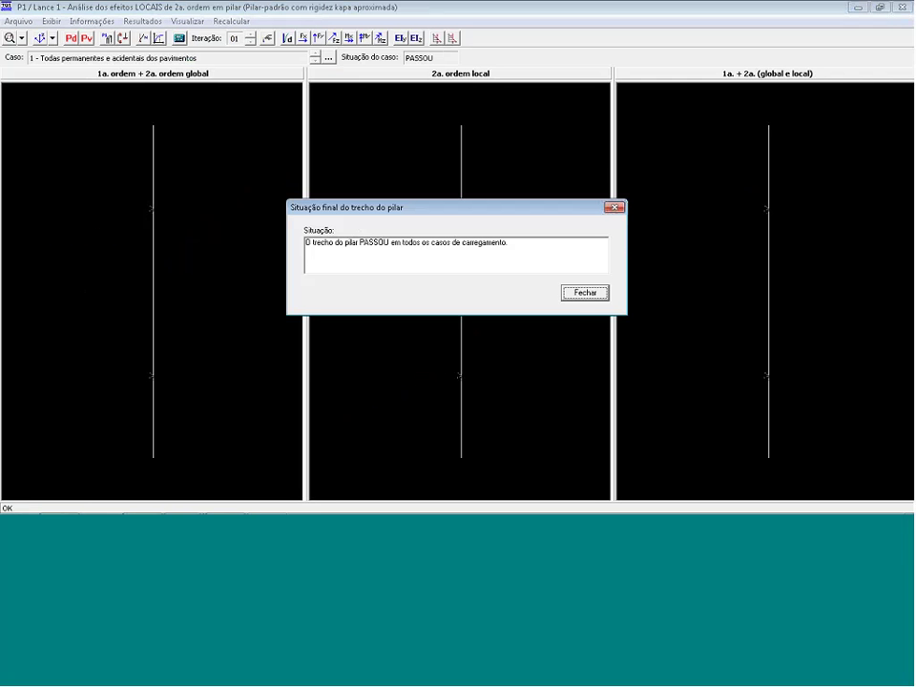
{"action": "left_click", "coordinate": [586, 293]}
{"action": "left_click", "coordinate": [618, 389]}
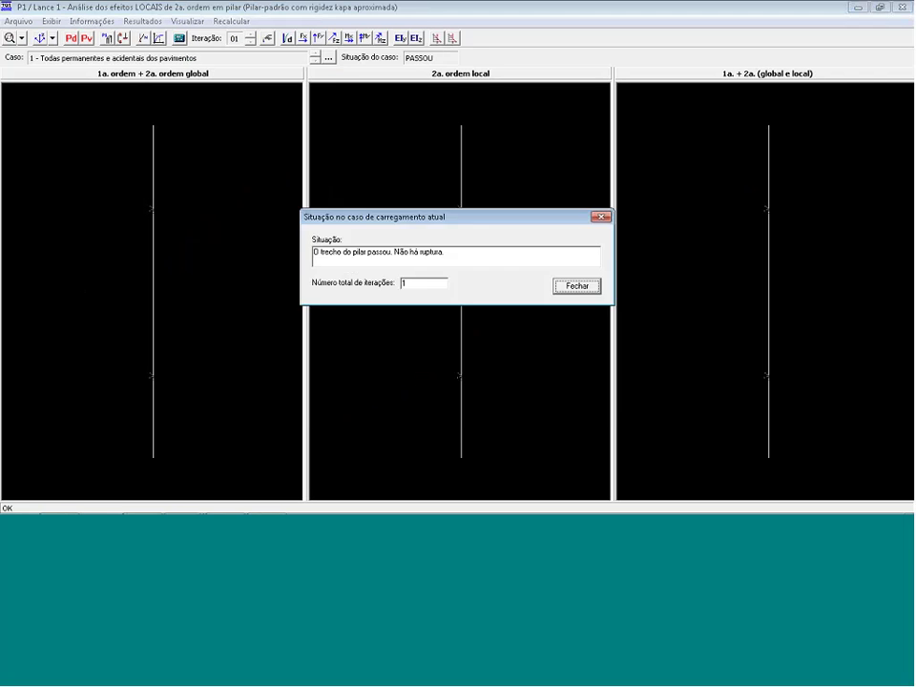
{"action": "left_click", "coordinate": [579, 285]}
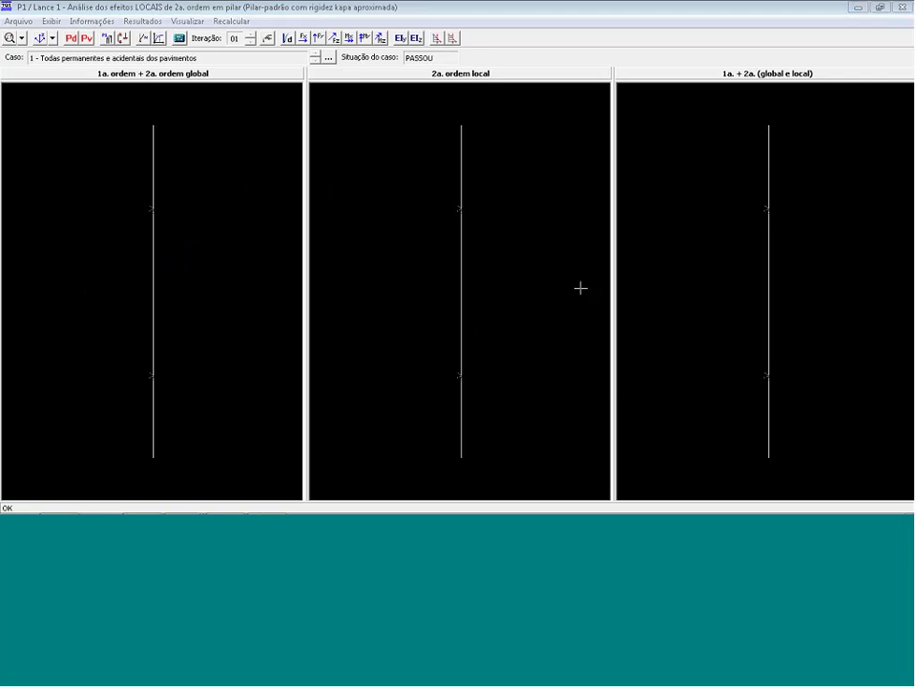
{"action": "left_click", "coordinate": [436, 38]}
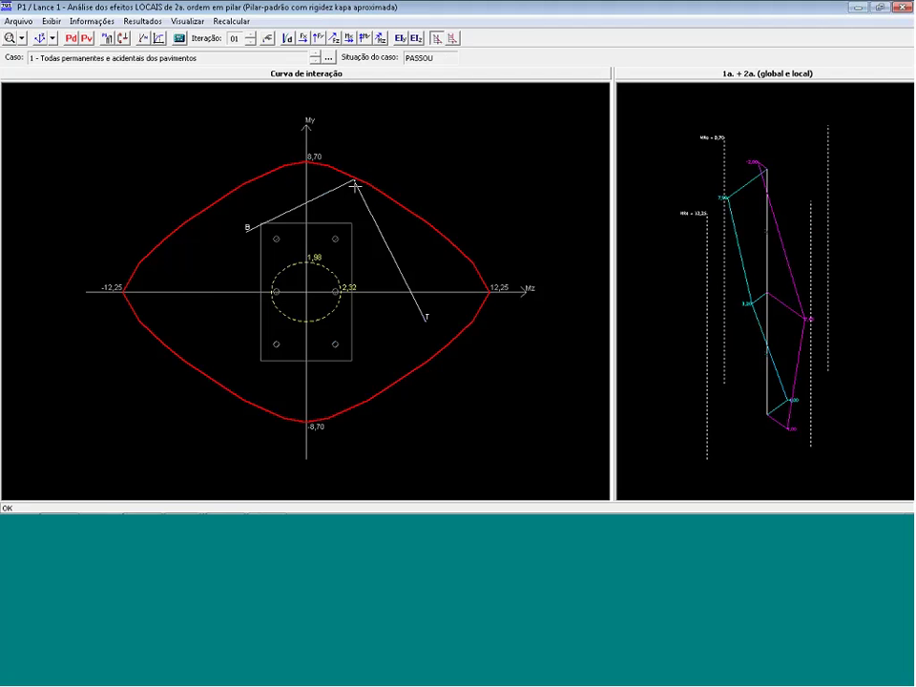
Recalculate P1 with the Pilar-padrão acoplado a diagramas N,M,1/r method and display its interaction curve
{"action": "left_click", "coordinate": [246, 23]}
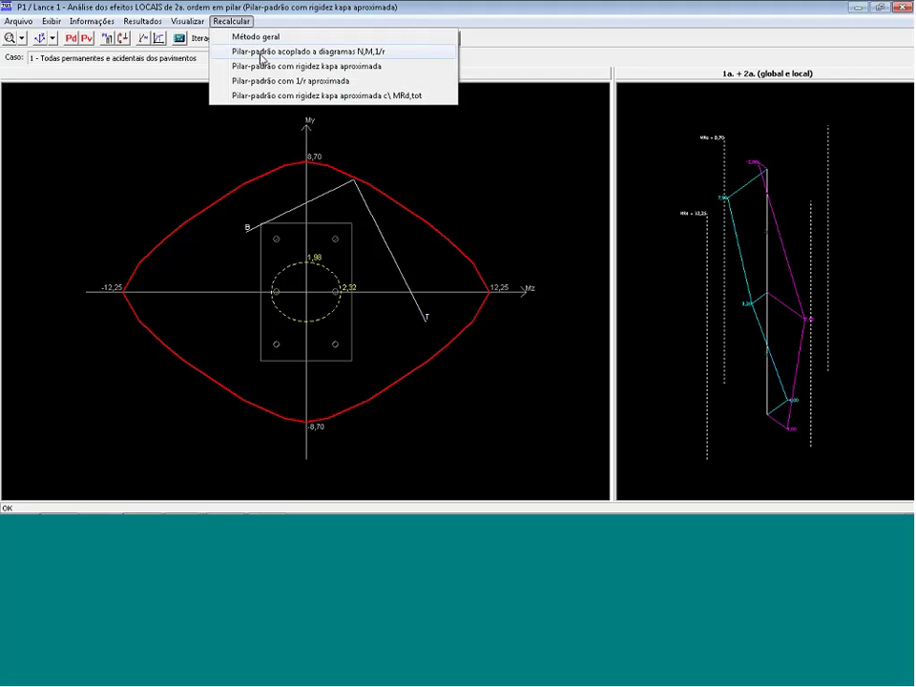
{"action": "left_click", "coordinate": [275, 54]}
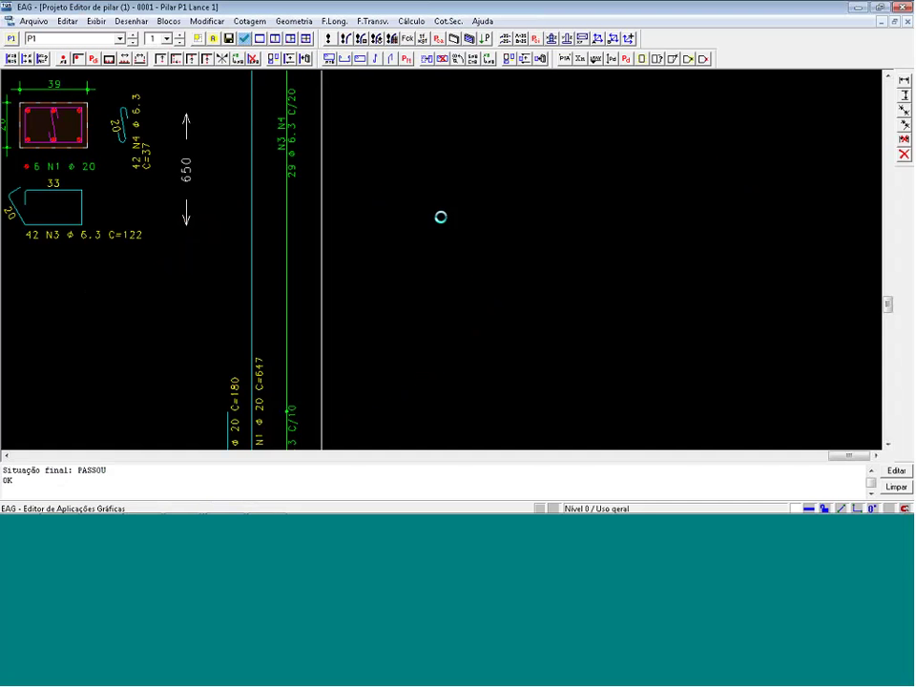
{"action": "left_click", "coordinate": [577, 297]}
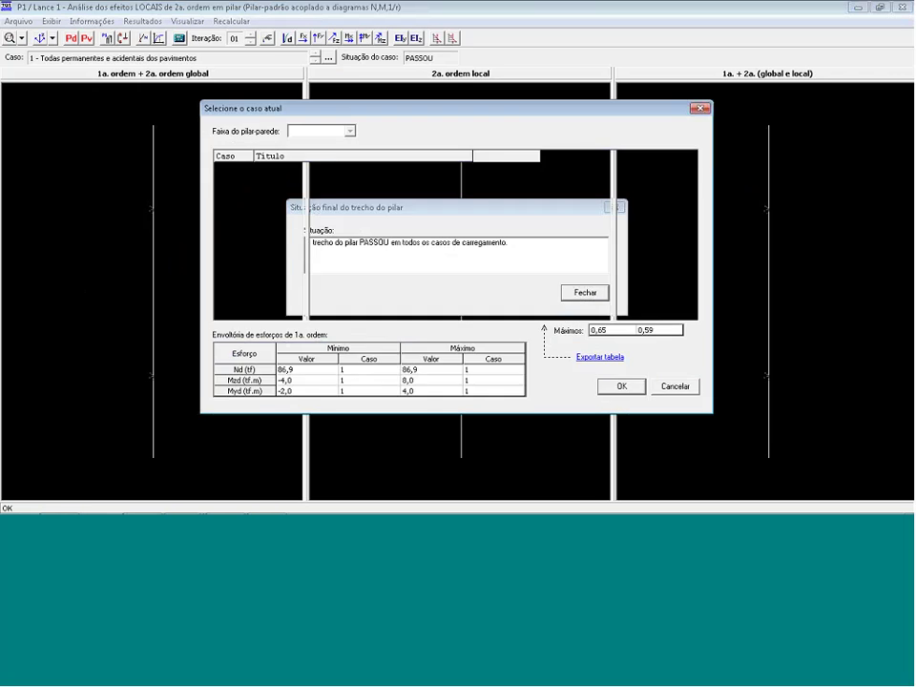
{"action": "left_click", "coordinate": [607, 391]}
{"action": "key", "text": "Return"}
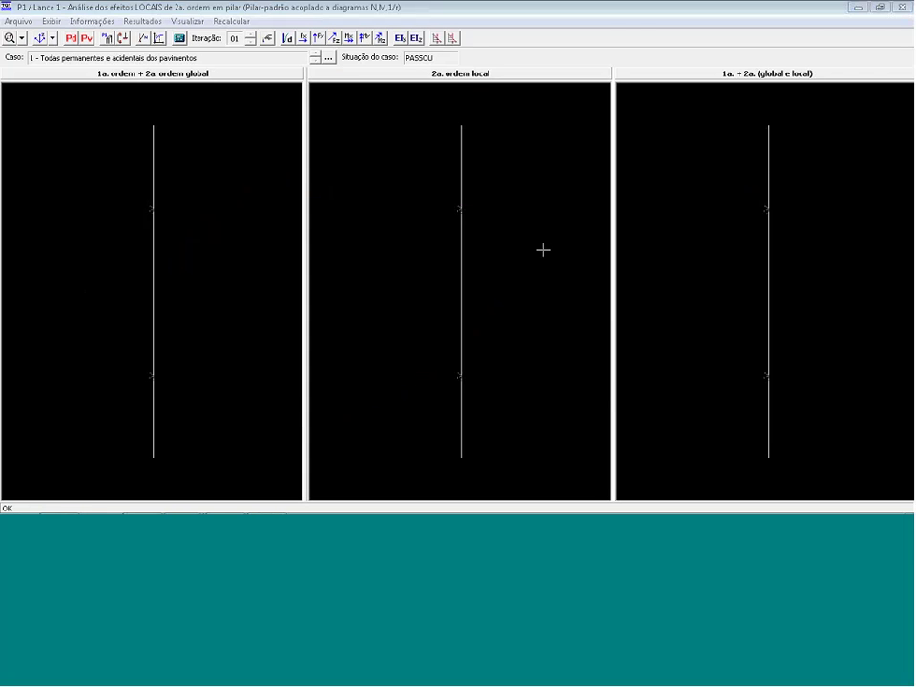
{"action": "left_click", "coordinate": [439, 38]}
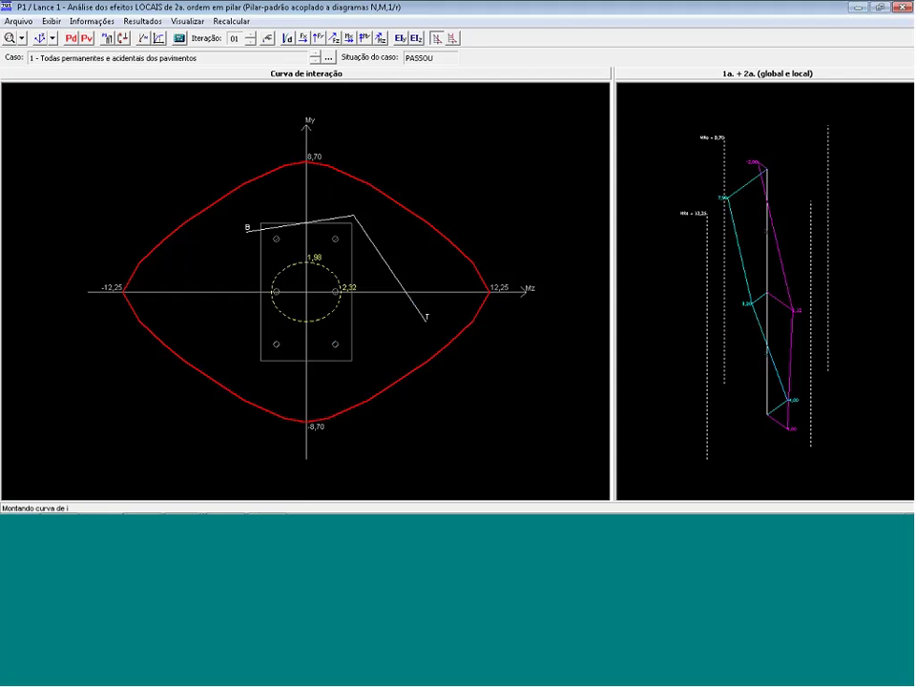
Recalculate P1 lance 1 with the Método geral, display its interaction curve, and close the analysis and column editor
{"action": "left_click", "coordinate": [231, 21]}
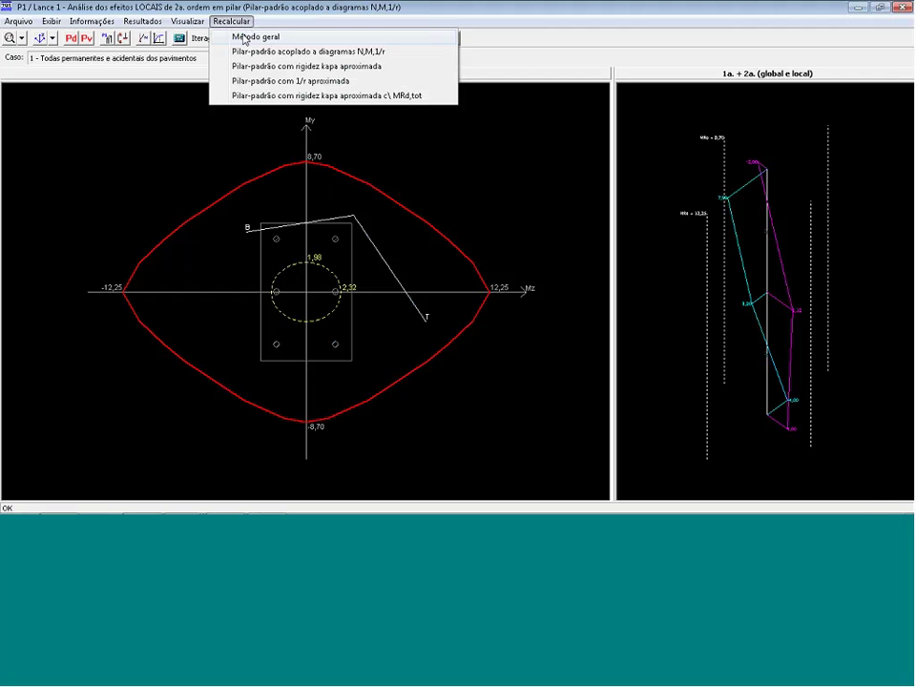
{"action": "left_click", "coordinate": [244, 38]}
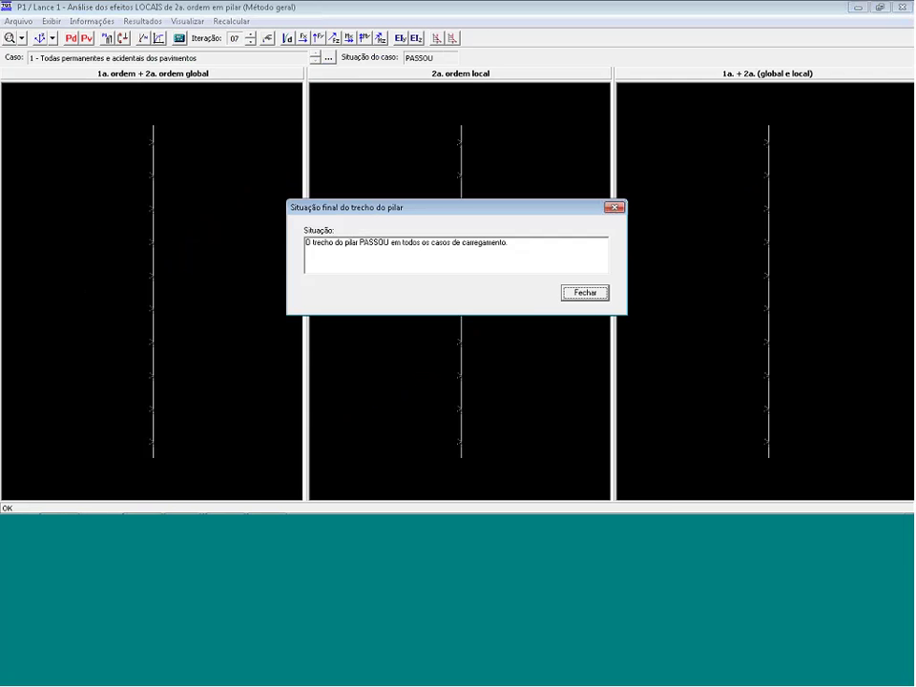
{"action": "left_click", "coordinate": [584, 294]}
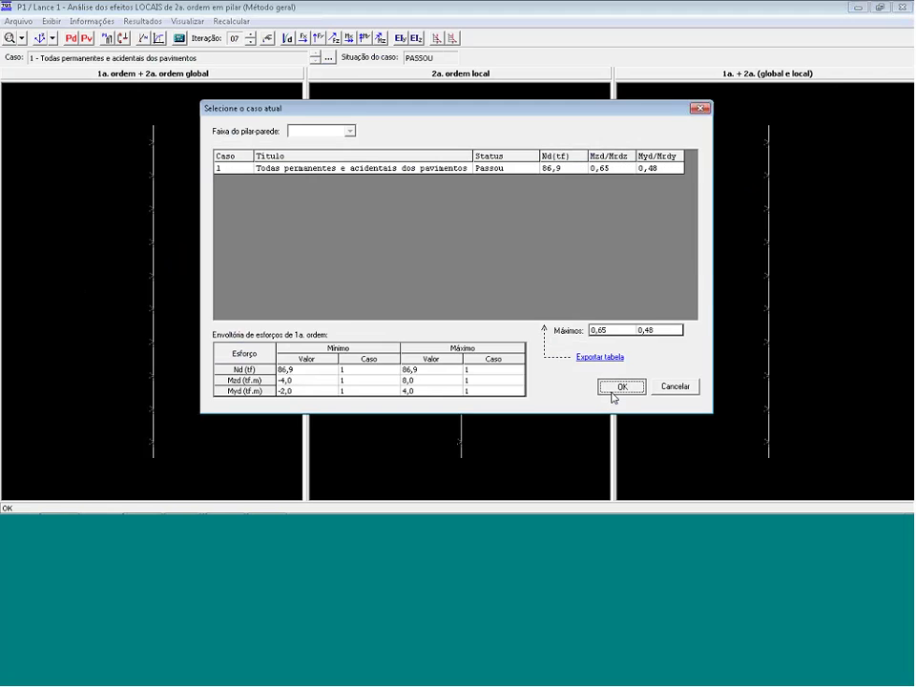
{"action": "left_click", "coordinate": [620, 386]}
{"action": "left_click", "coordinate": [577, 286]}
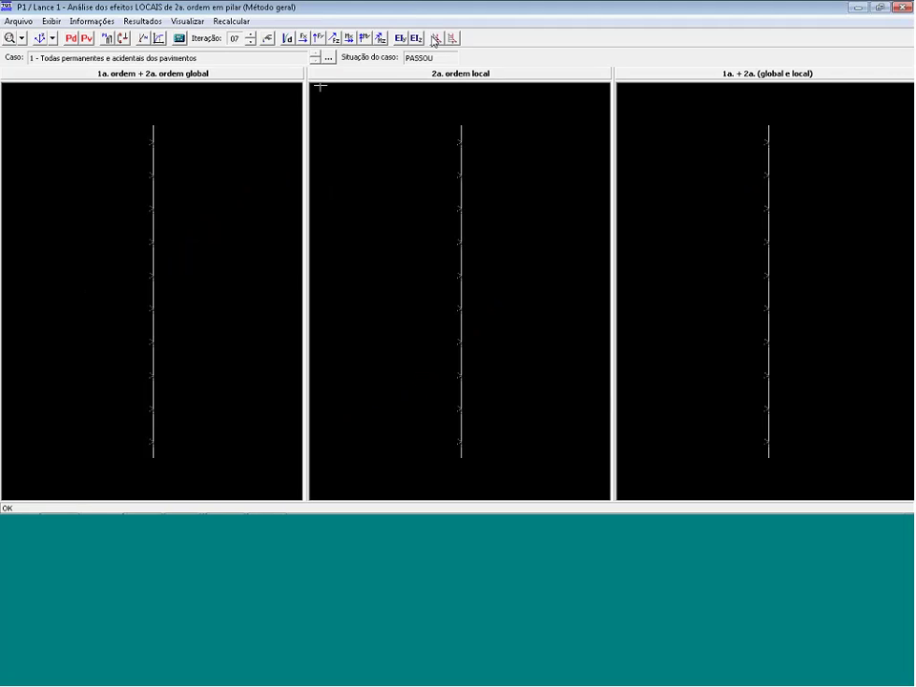
{"action": "left_click", "coordinate": [436, 40]}
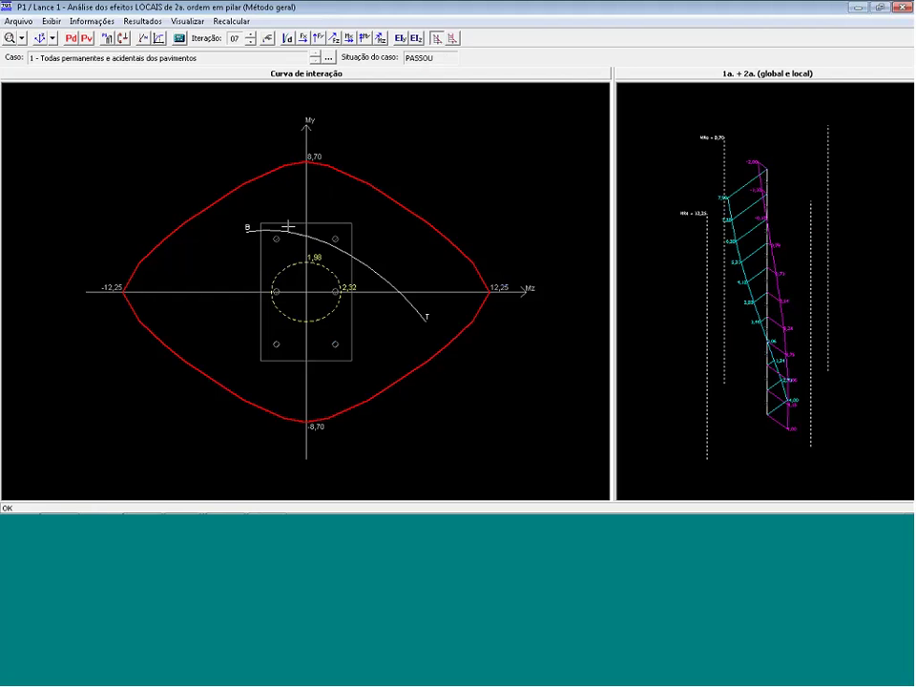
{"action": "key", "text": "Escape"}
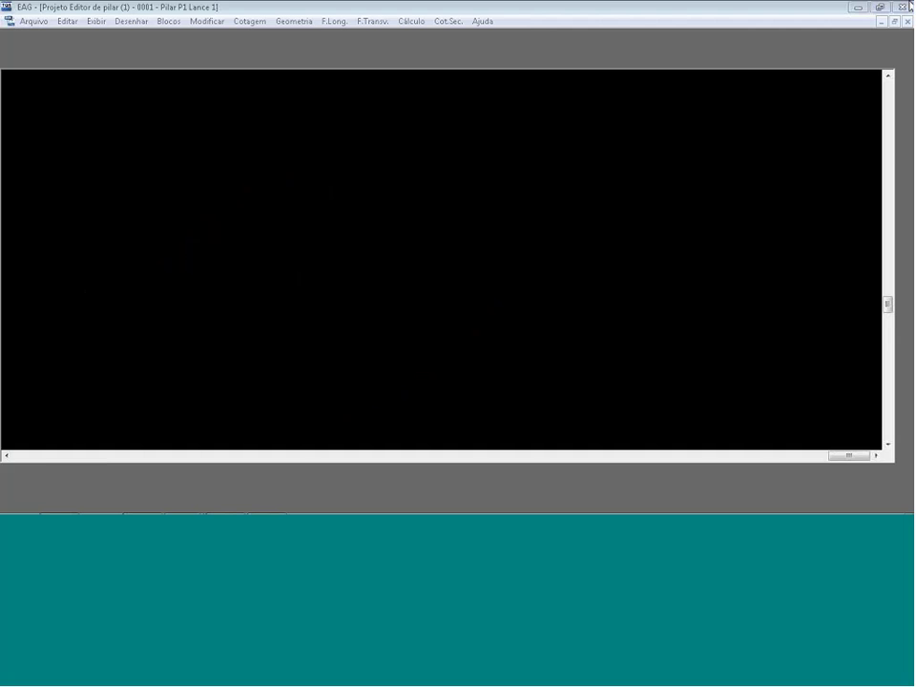
{"action": "left_click", "coordinate": [904, 7]}
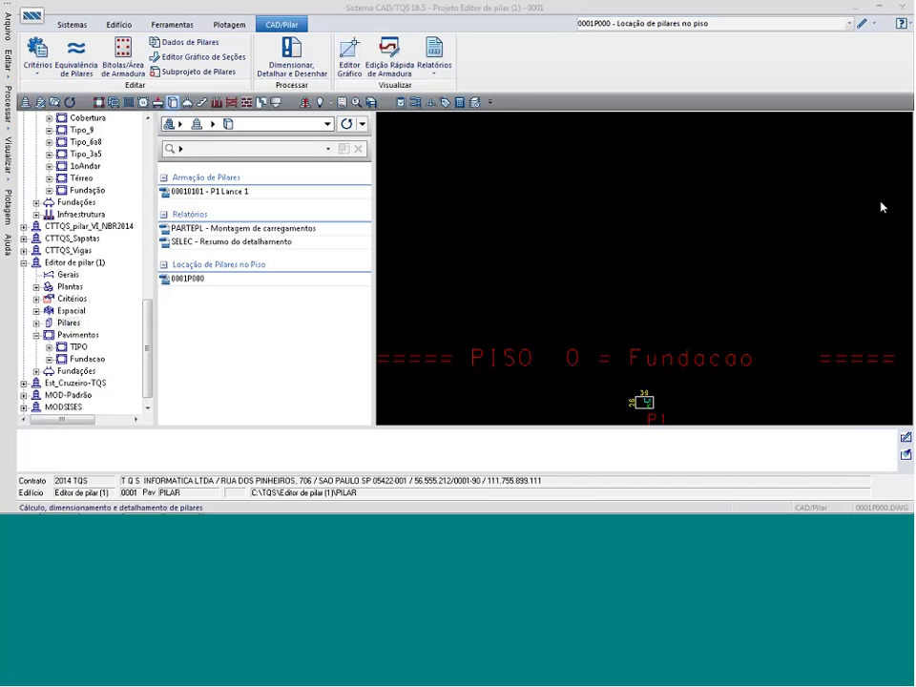
Open the floor-specific column design criteria and examine the slenderness limits and approximate methods under Efeitos locais
{"action": "left_click", "coordinate": [38, 60]}
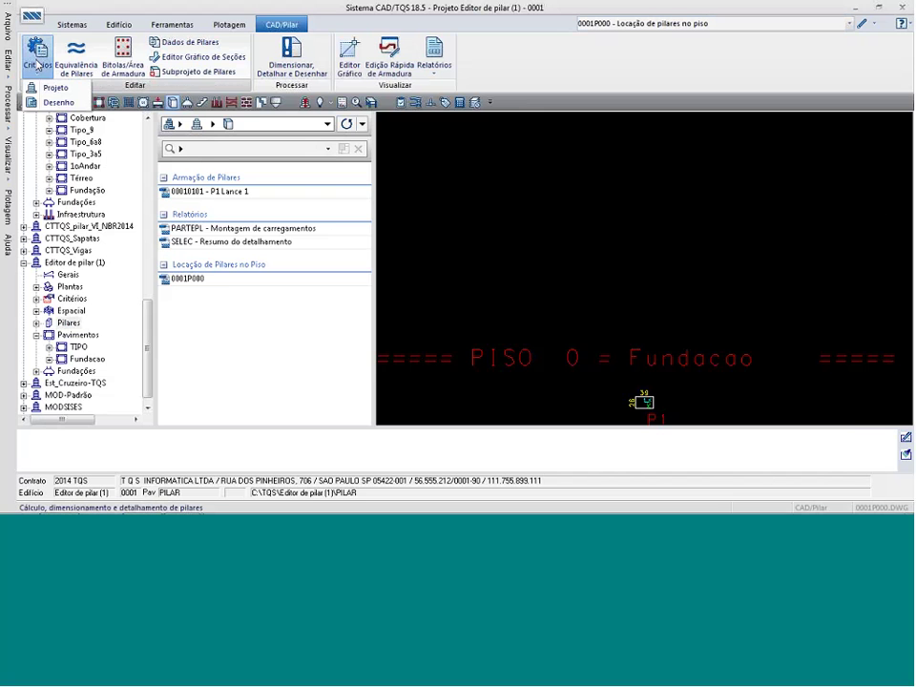
{"action": "left_click", "coordinate": [55, 87]}
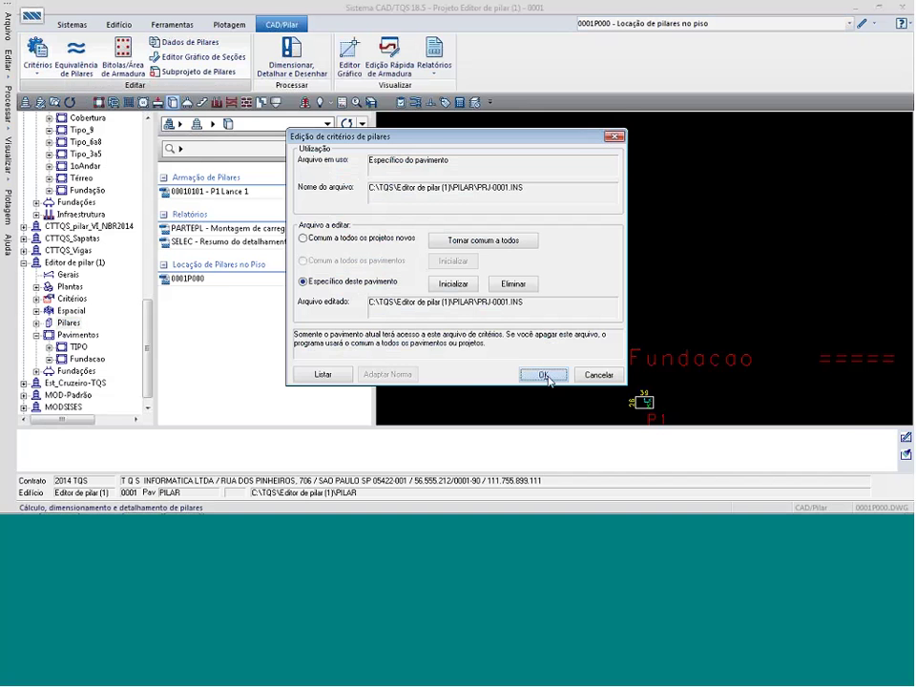
{"action": "left_click", "coordinate": [544, 376]}
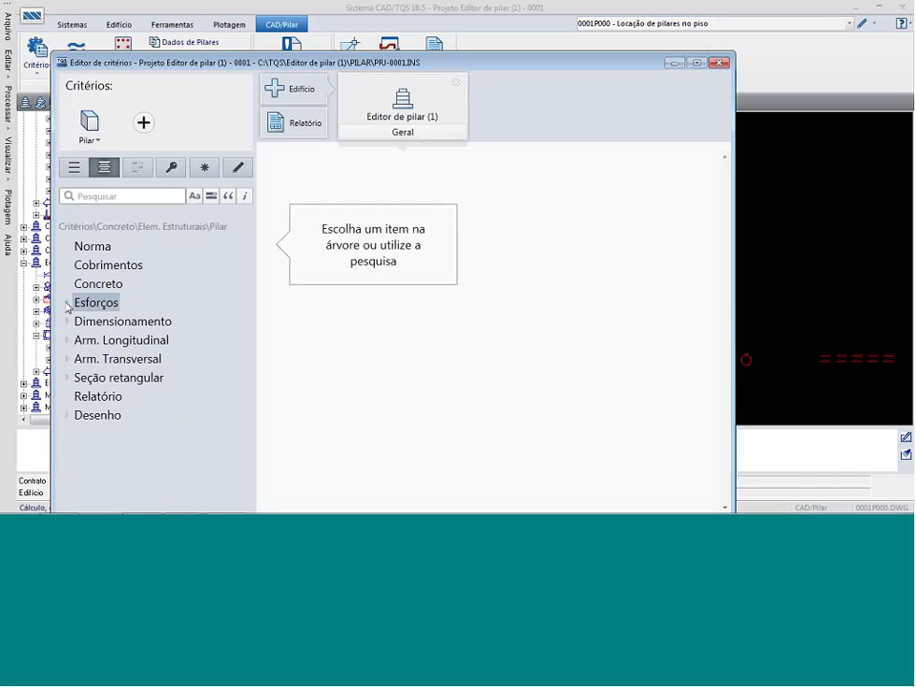
{"action": "left_click", "coordinate": [67, 303]}
{"action": "left_click", "coordinate": [78, 378]}
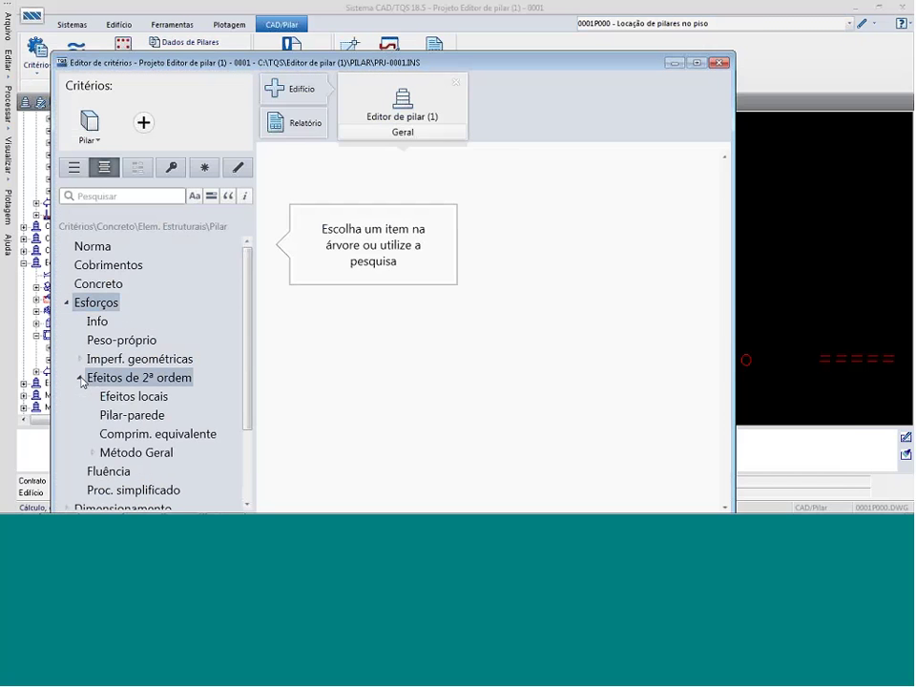
{"action": "left_click", "coordinate": [140, 399]}
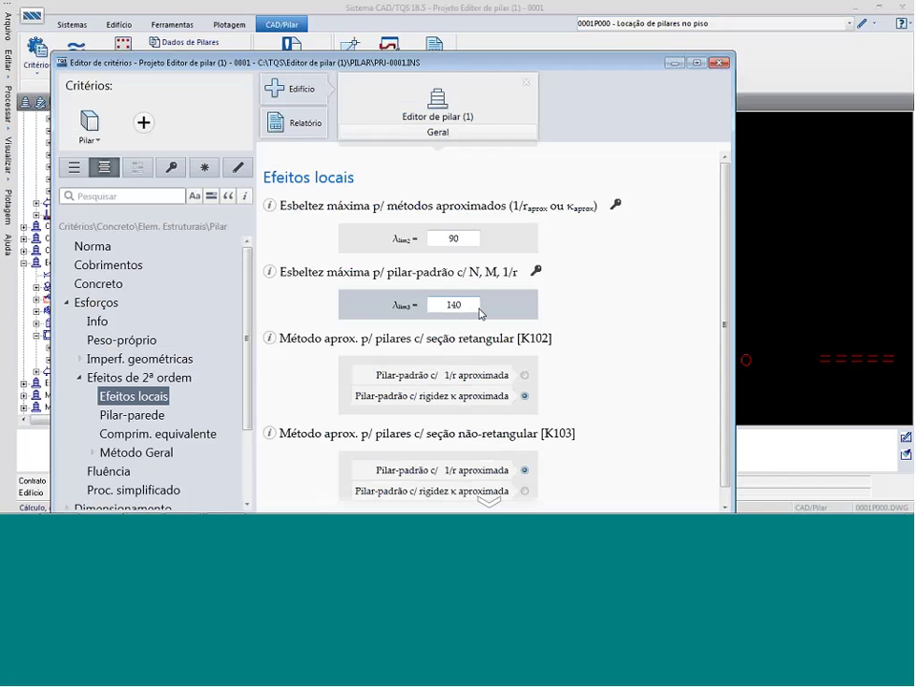
{"action": "left_click", "coordinate": [725, 62]}
{"action": "key", "text": "alt+Tab"}
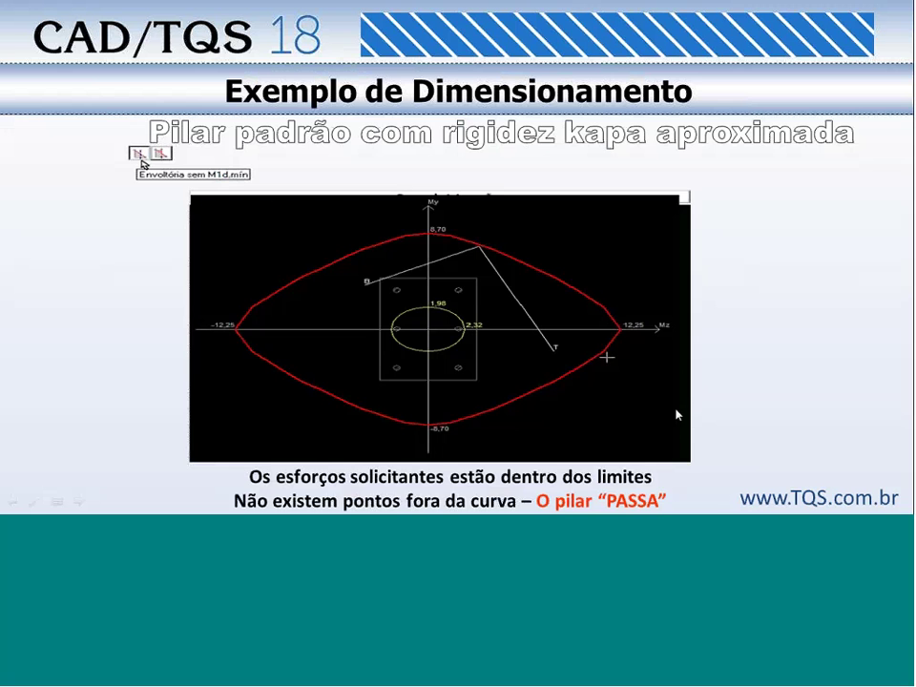
{"action": "left_click", "coordinate": [751, 425]}
{"action": "left_click", "coordinate": [751, 426]}
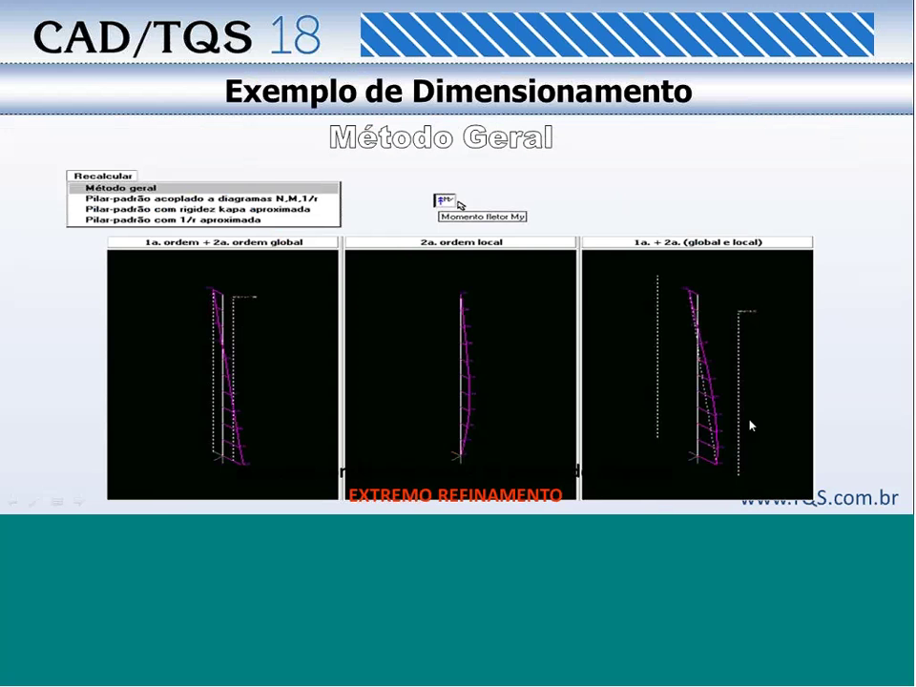
{"action": "left_click", "coordinate": [751, 426]}
{"action": "left_click", "coordinate": [751, 426]}
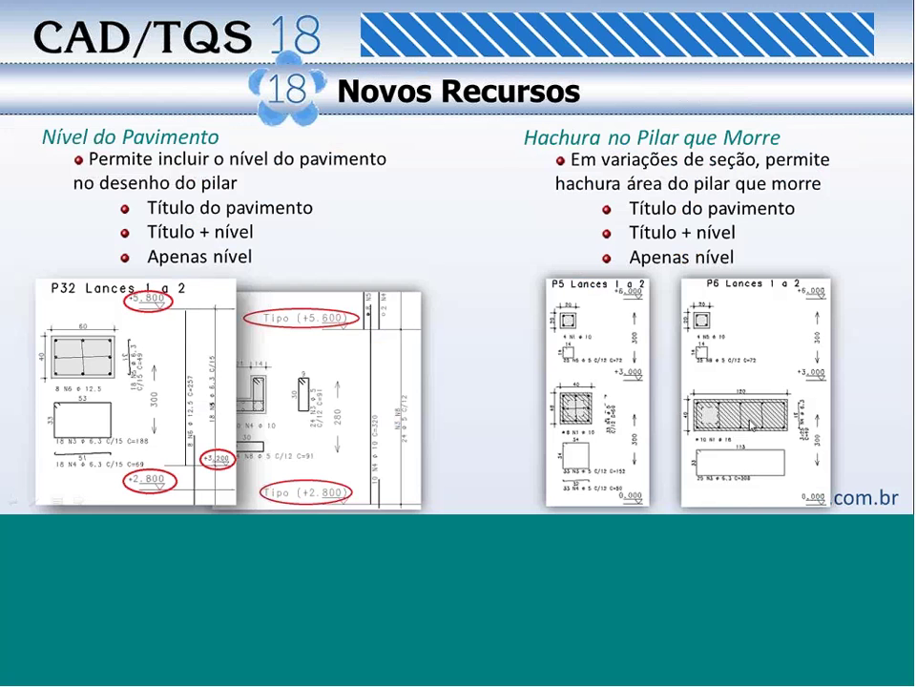
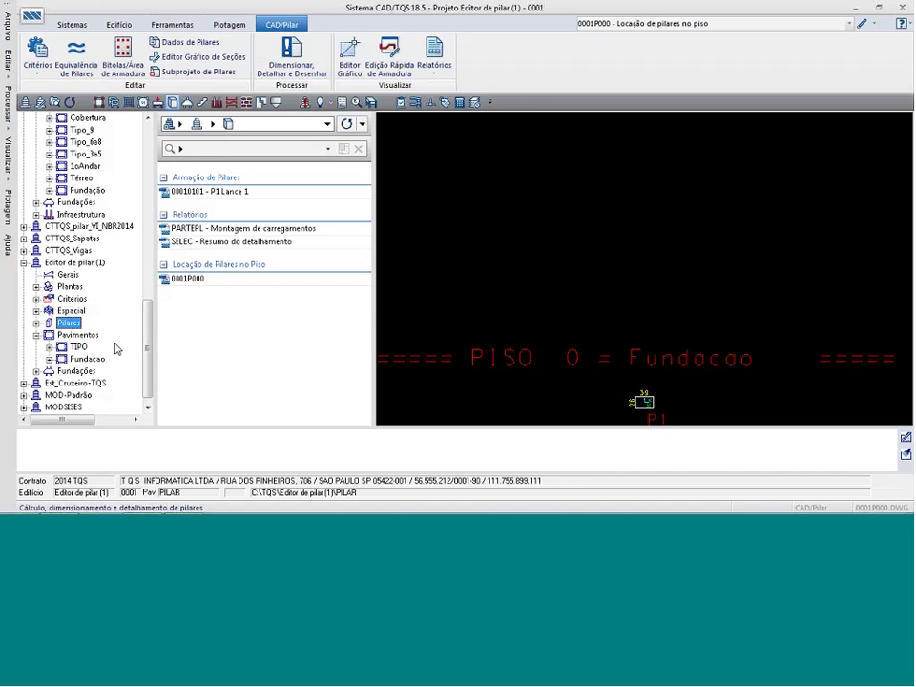
Open the Térreo floor of building CTTQS_pilar_IV_NBR2014 in the structural modeler and inspect columns P102 and P103 beside the jardineira
{"action": "scroll", "coordinate": [149, 348], "scroll_direction": "up", "scroll_amount": 2}
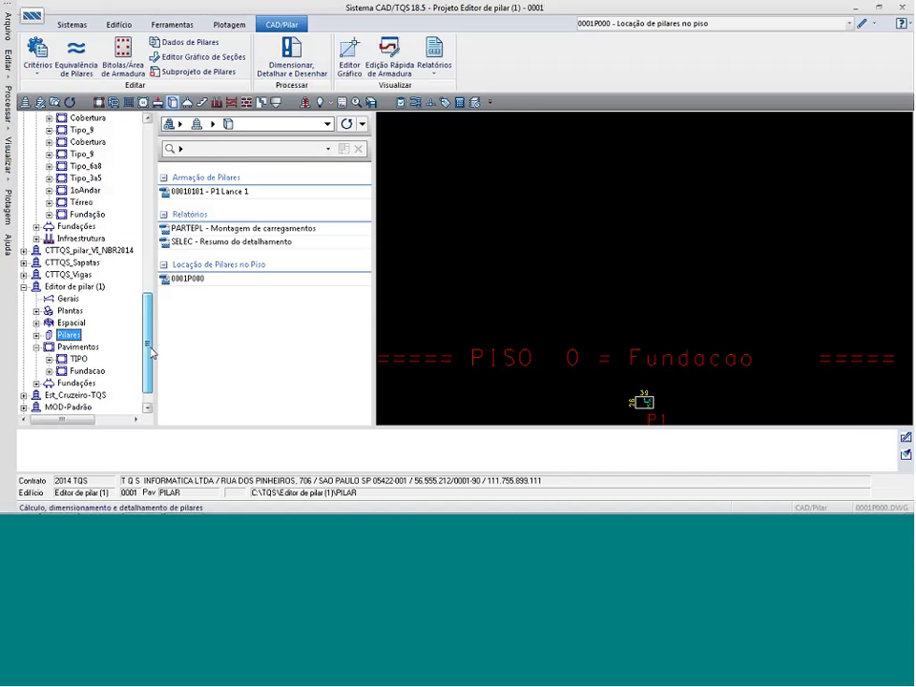
{"action": "scroll", "coordinate": [150, 349], "scroll_direction": "up", "scroll_amount": 5}
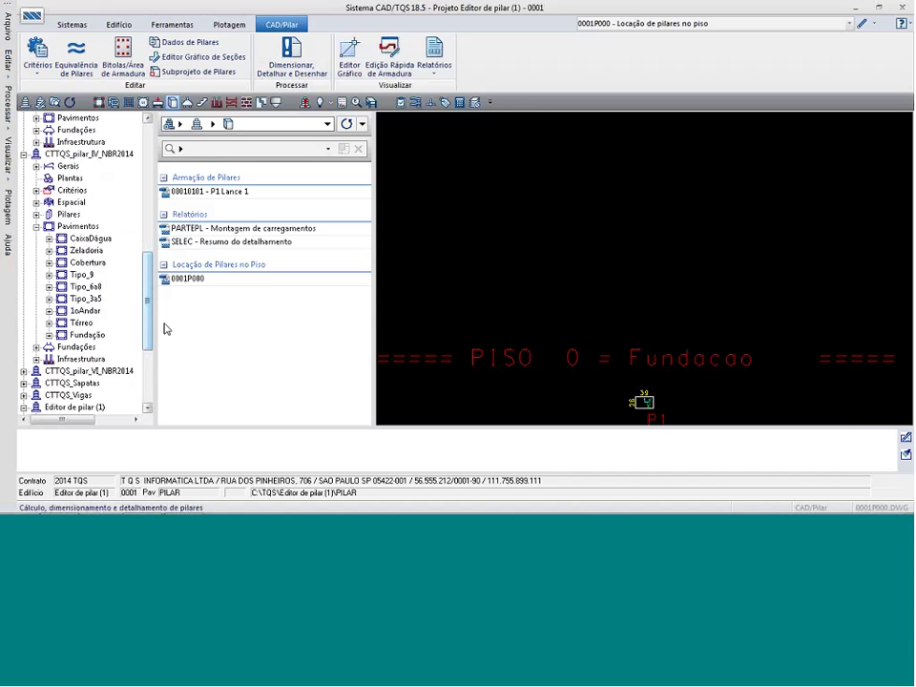
{"action": "left_click_drag", "start_coordinate": [152, 318], "coordinate": [152, 272]}
{"action": "scroll", "coordinate": [143, 287], "scroll_direction": "down", "scroll_amount": 3}
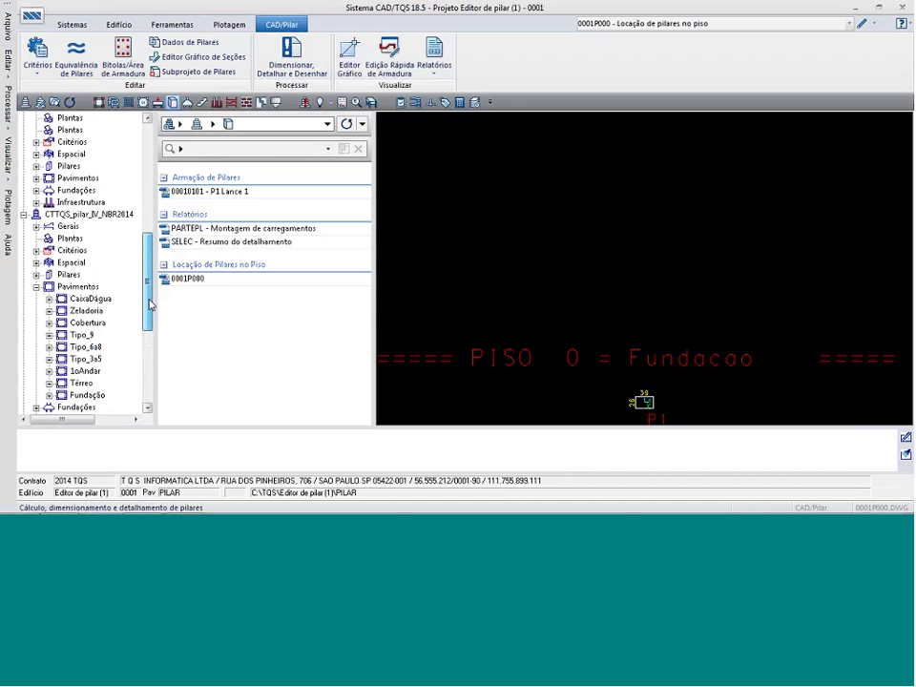
{"action": "double_click", "coordinate": [88, 387]}
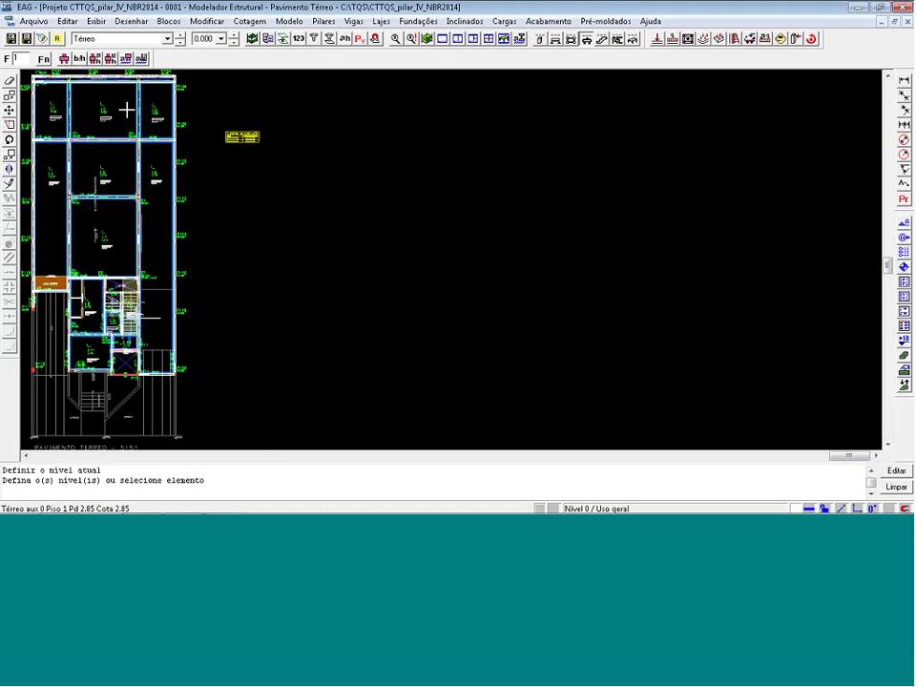
{"action": "key", "text": "F8"}
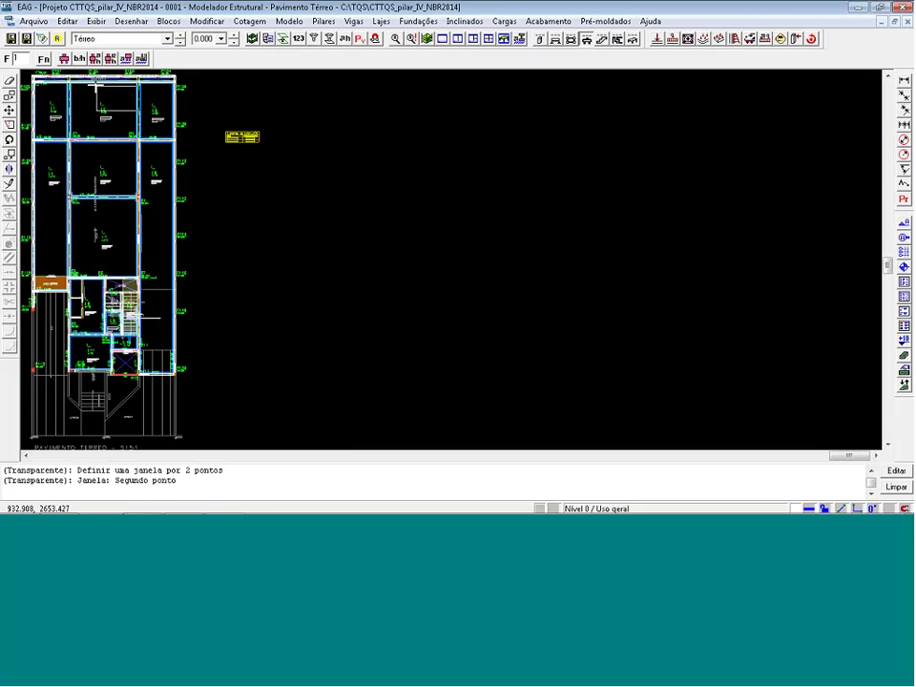
{"action": "left_click", "coordinate": [72, 71]}
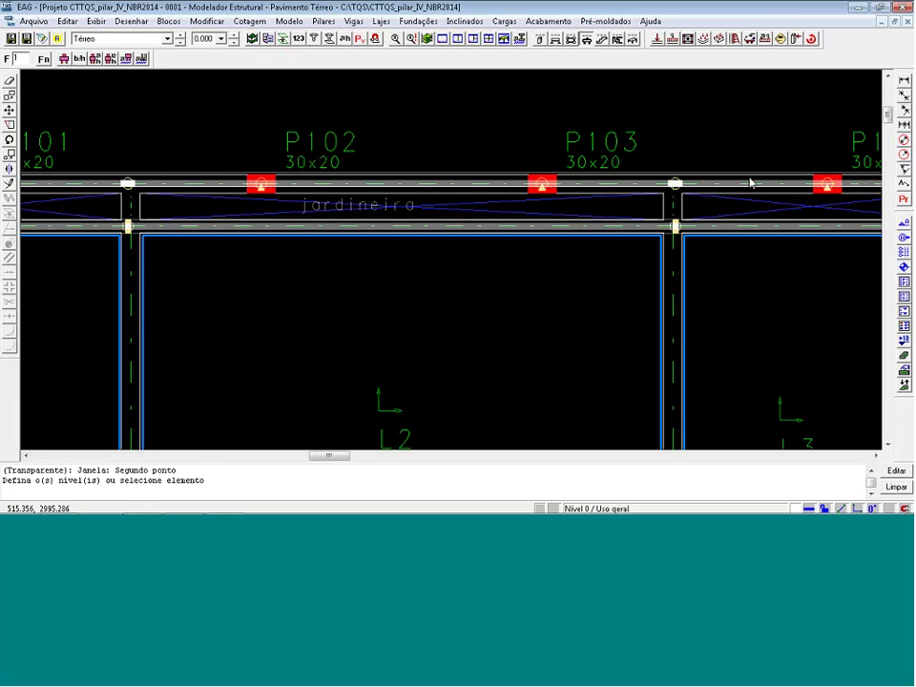
{"action": "left_click", "coordinate": [506, 280]}
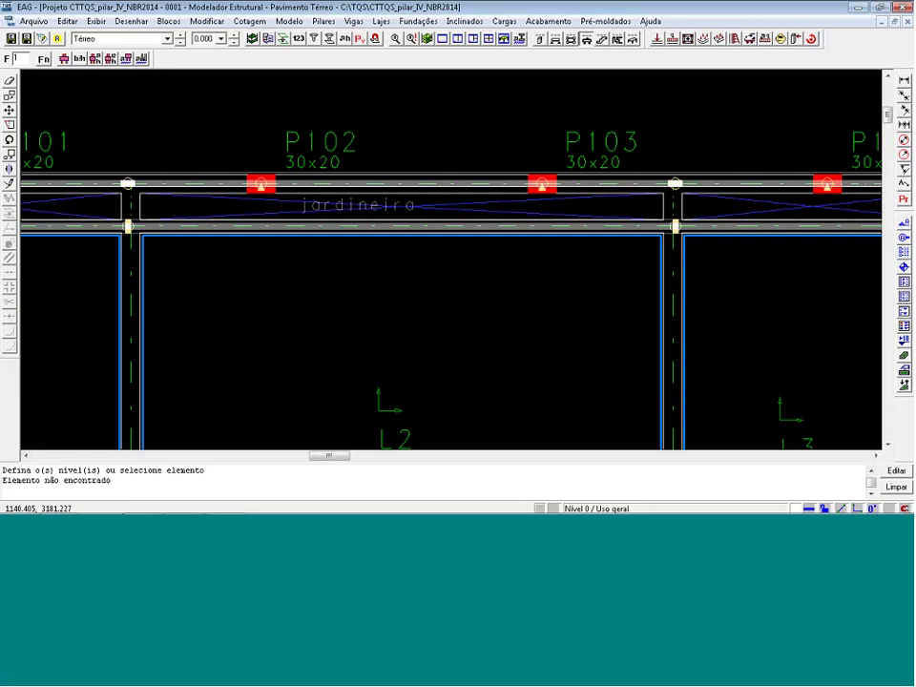
Open the ELU spatial frame of CTTQS_pilar_IV_NBR2014 and show it in an isometric view without the X-force diagram
{"action": "key", "text": "alt+Tab"}
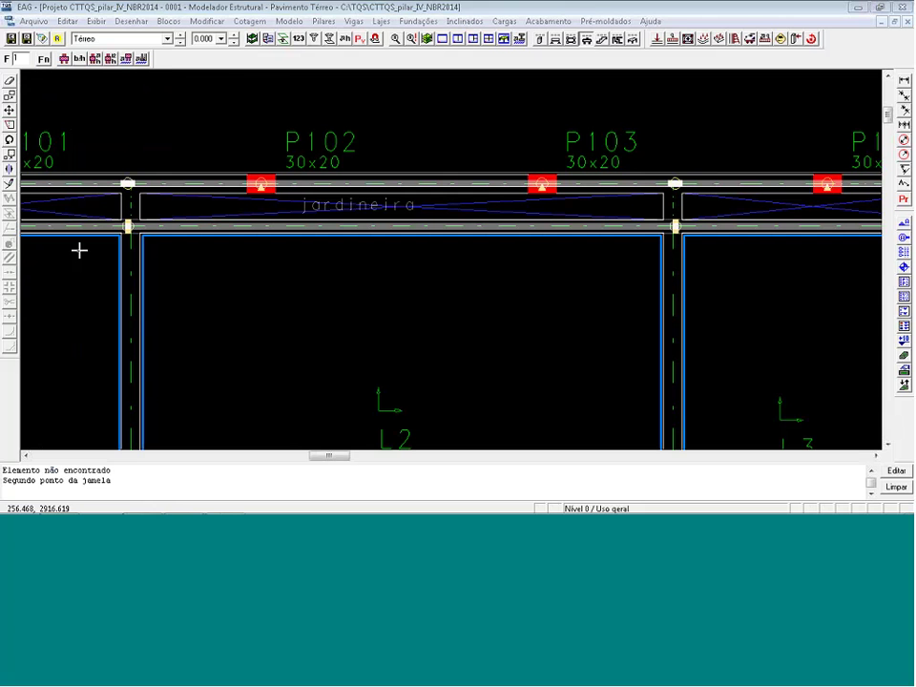
{"action": "left_click", "coordinate": [72, 251]}
{"action": "right_click", "coordinate": [81, 256]}
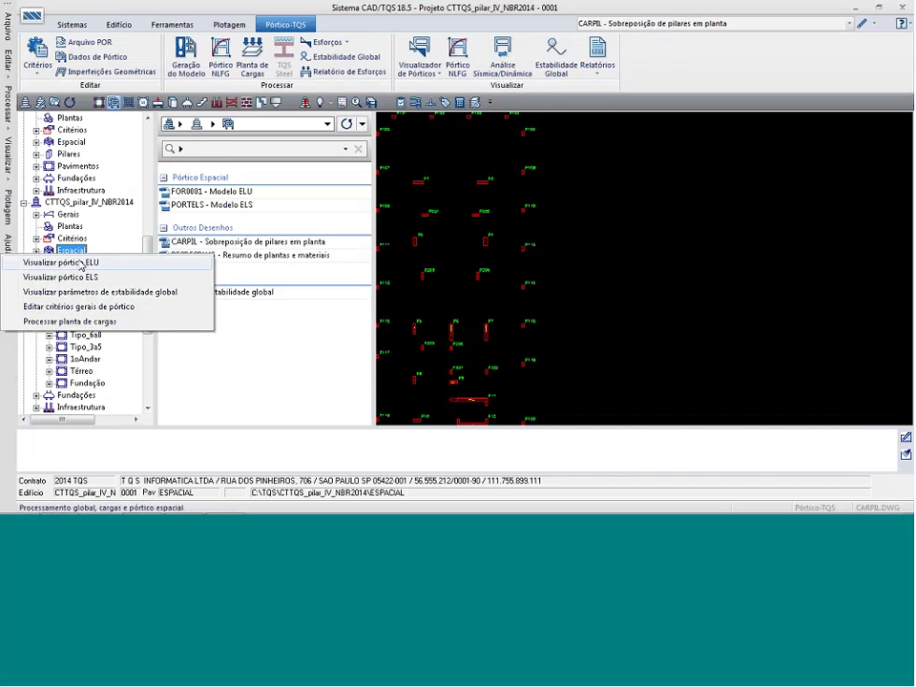
{"action": "left_click", "coordinate": [81, 264]}
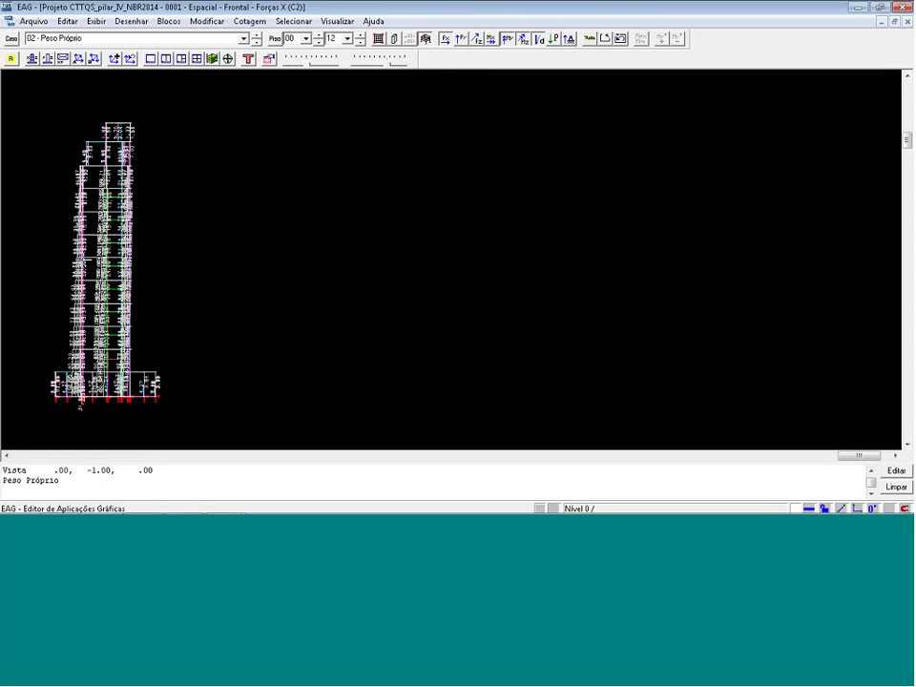
{"action": "left_click", "coordinate": [525, 38]}
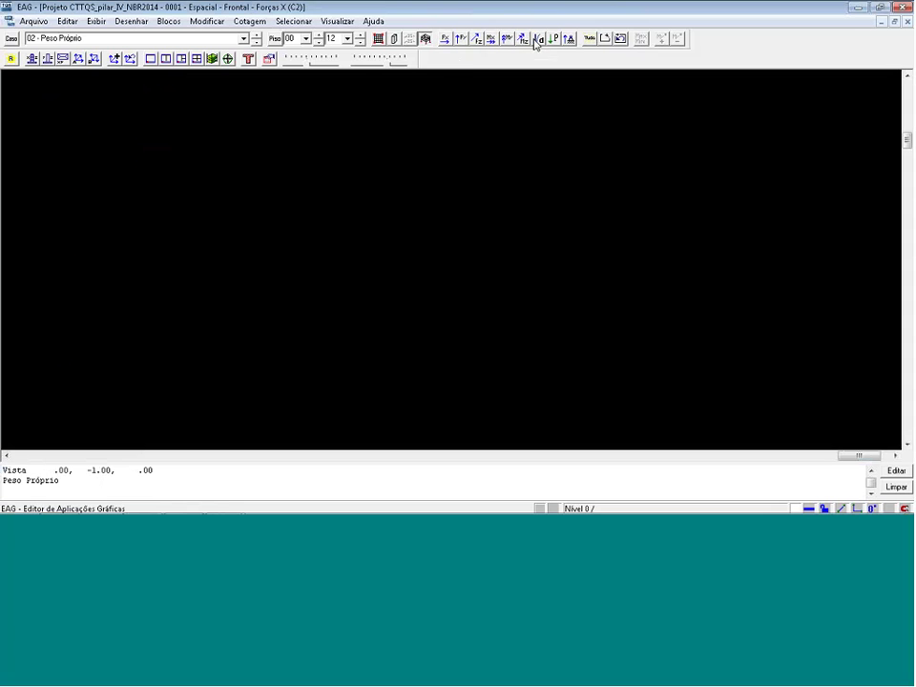
{"action": "left_click", "coordinate": [426, 39]}
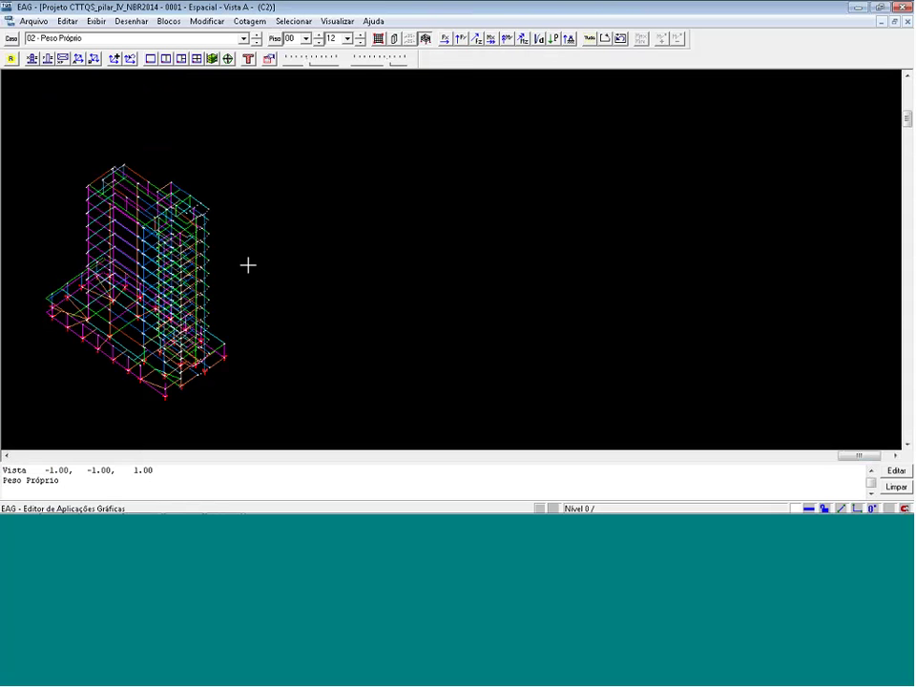
Enable the display of each bar's local axis system for a close-up of the frame's base supports
{"action": "key", "text": "F9"}
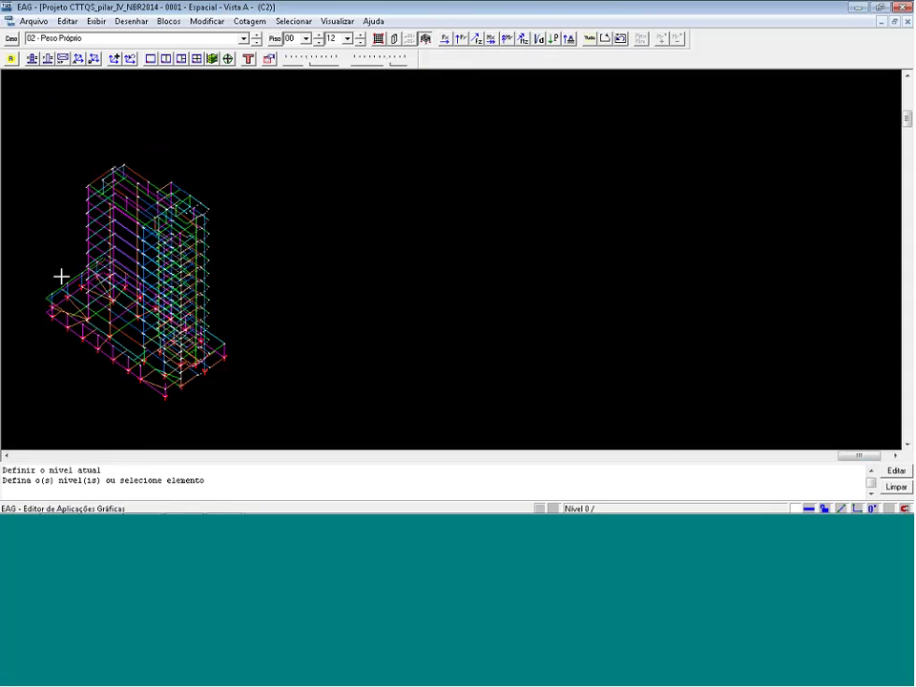
{"action": "key", "text": "F8"}
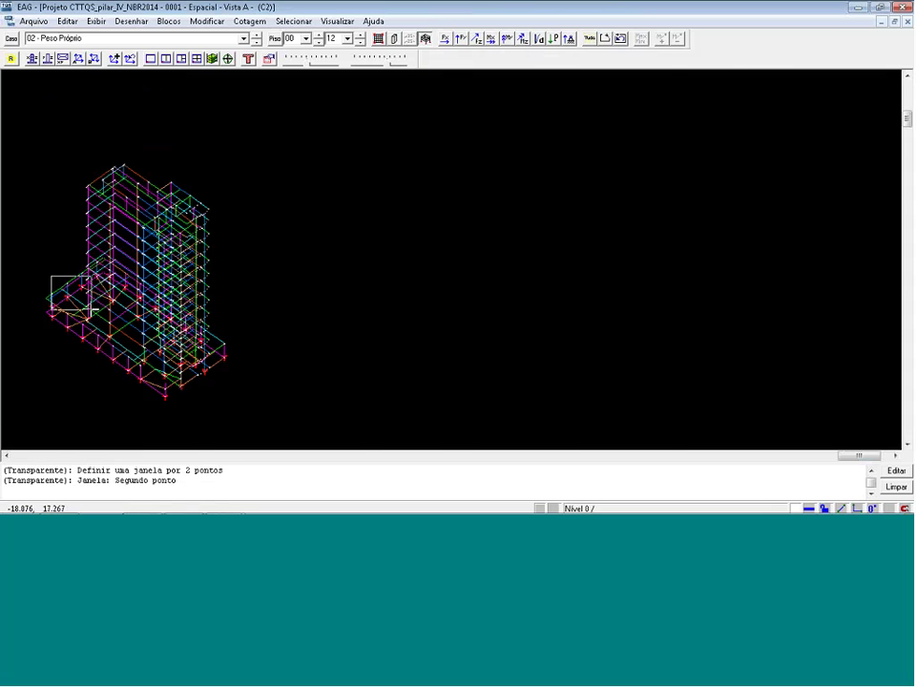
{"action": "left_click", "coordinate": [93, 314]}
{"action": "key", "text": "F8"}
{"action": "left_click", "coordinate": [258, 327]}
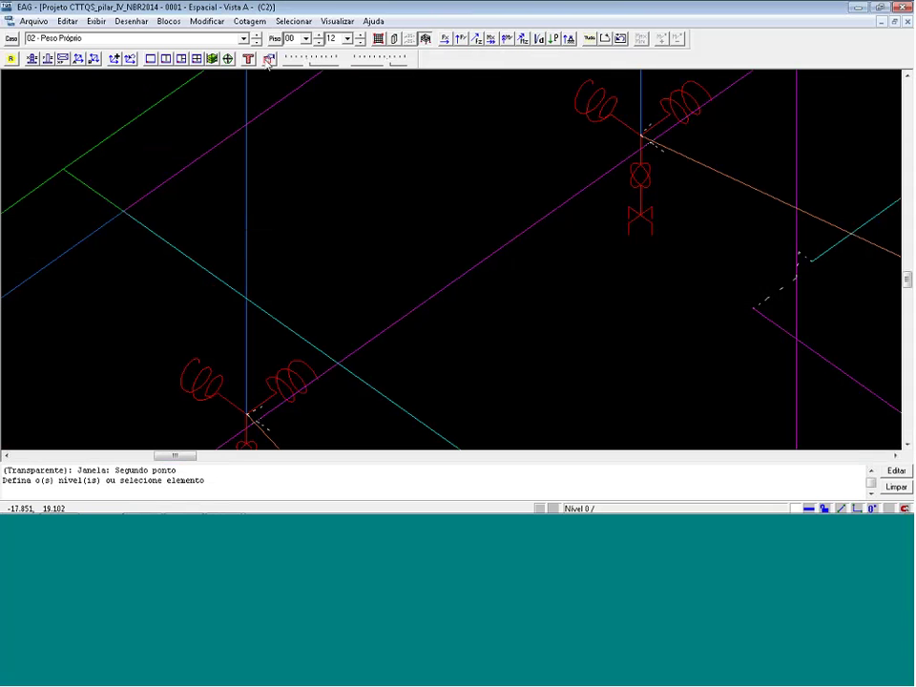
{"action": "left_click", "coordinate": [313, 110]}
{"action": "key", "text": "Escape"}
{"action": "left_click", "coordinate": [269, 59]}
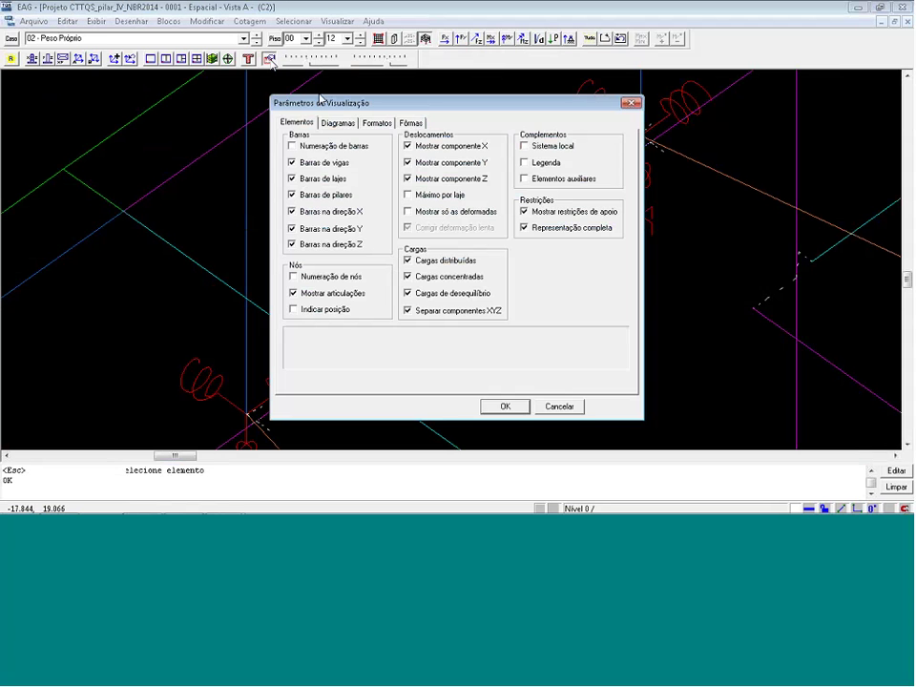
{"action": "left_click", "coordinate": [528, 148]}
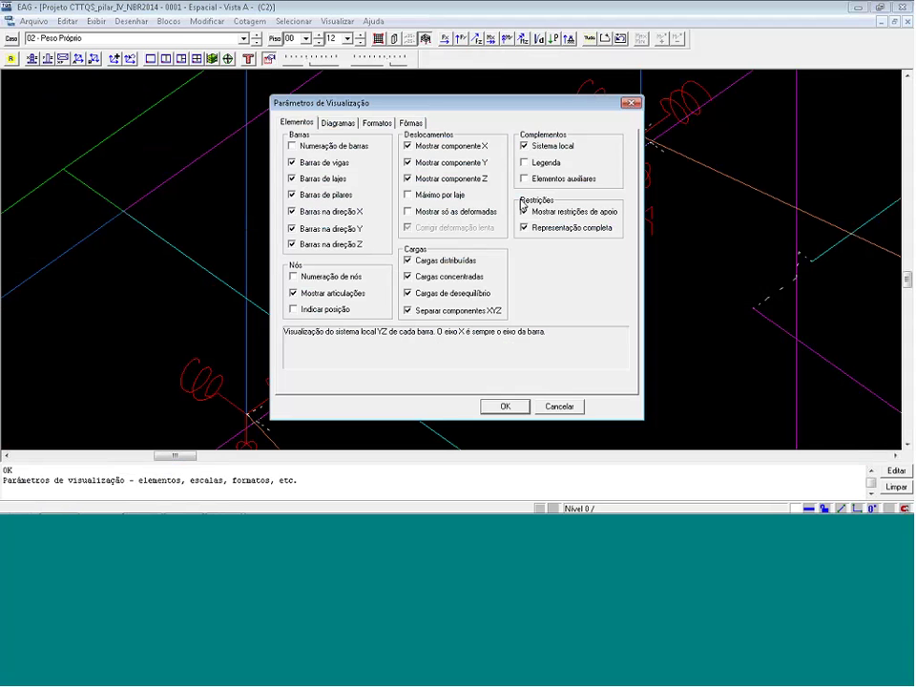
{"action": "left_click", "coordinate": [497, 405]}
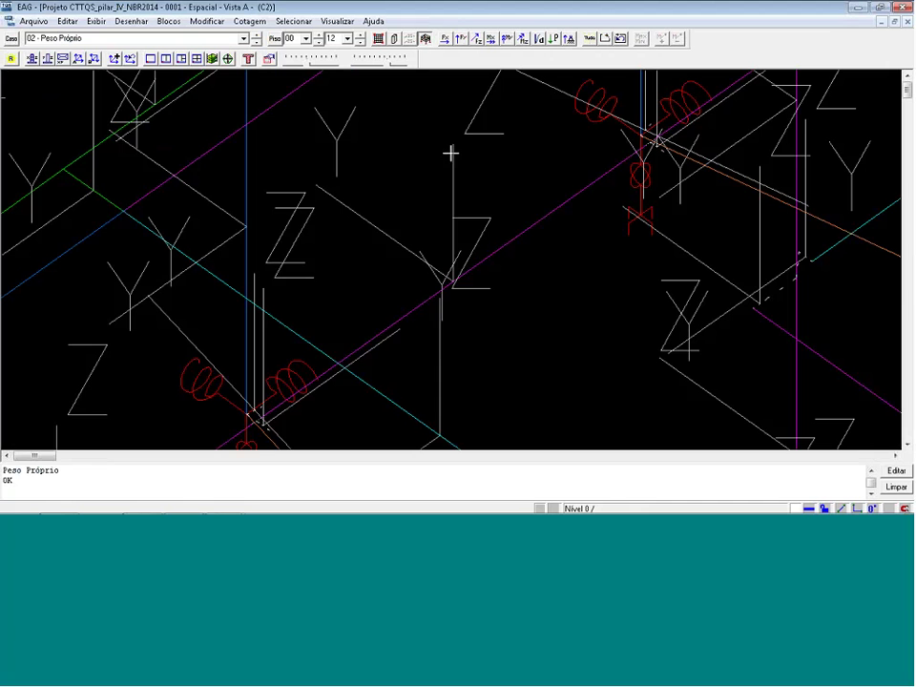
Limit the displayed floors to 00 through 01 and shrink the local axis and support symbols for a close-up of a column
{"action": "left_click", "coordinate": [347, 38]}
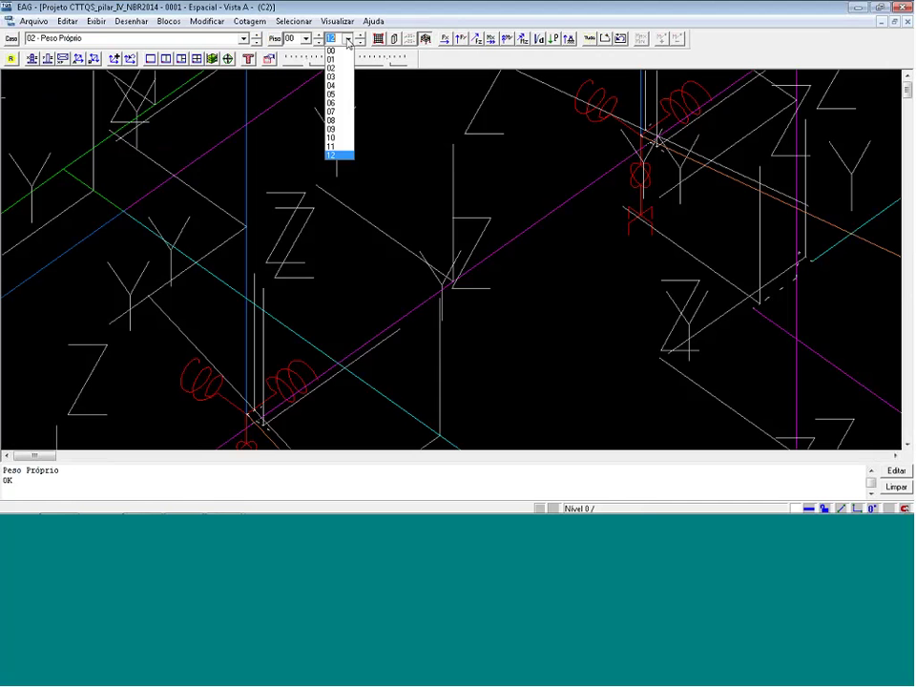
{"action": "left_click", "coordinate": [342, 59]}
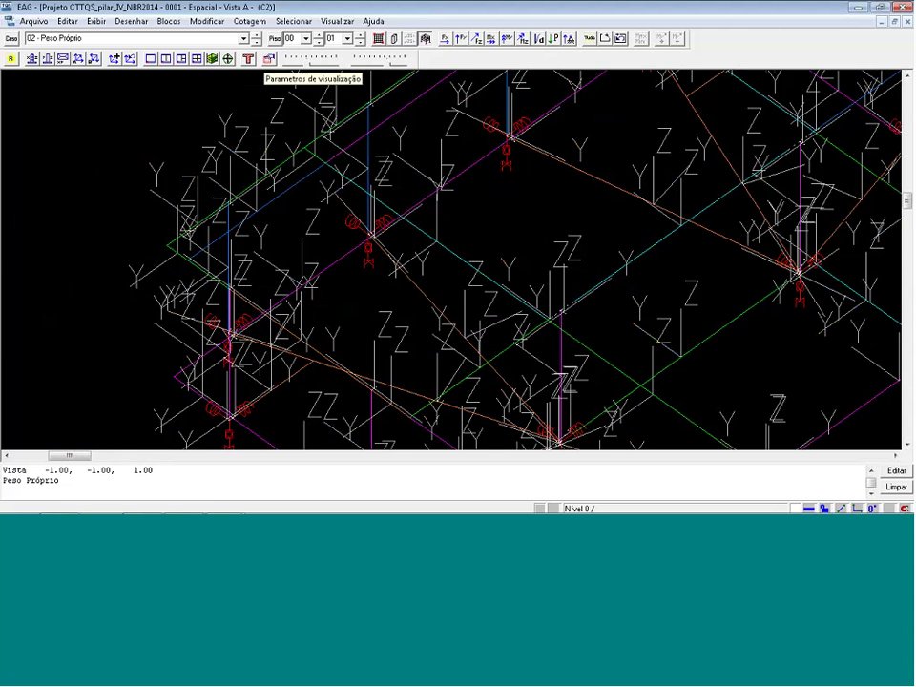
{"action": "left_click", "coordinate": [379, 60]}
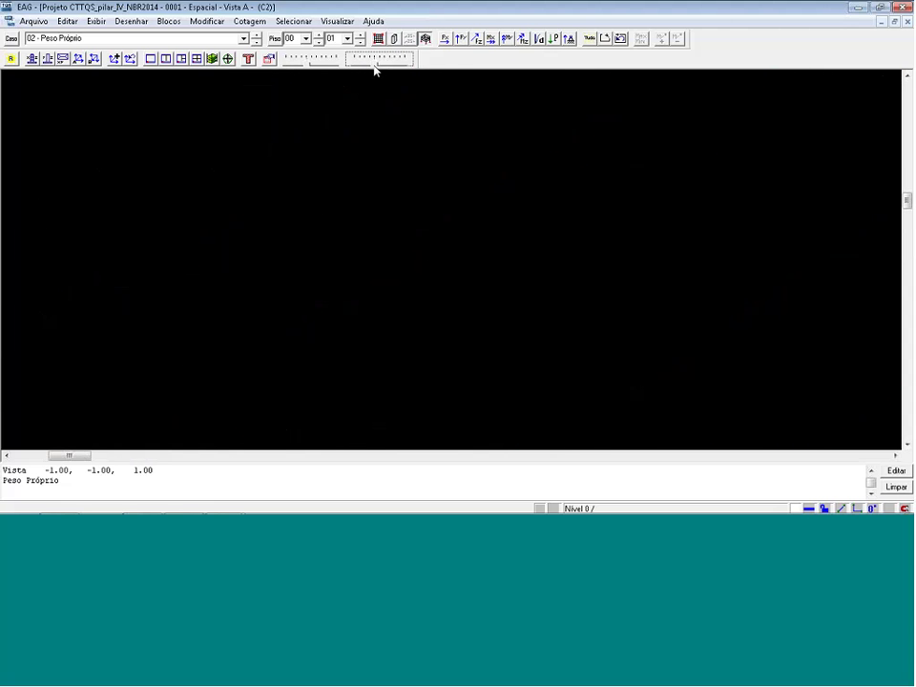
{"action": "scroll", "coordinate": [372, 164], "scroll_direction": "up", "scroll_amount": 10}
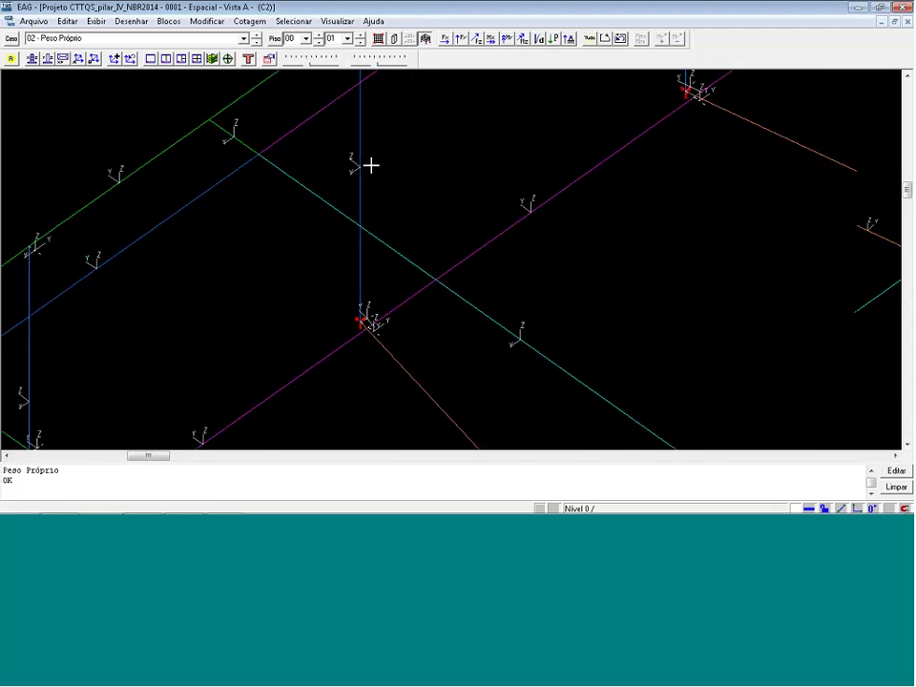
{"action": "scroll", "coordinate": [361, 159], "scroll_direction": "up", "scroll_amount": 3}
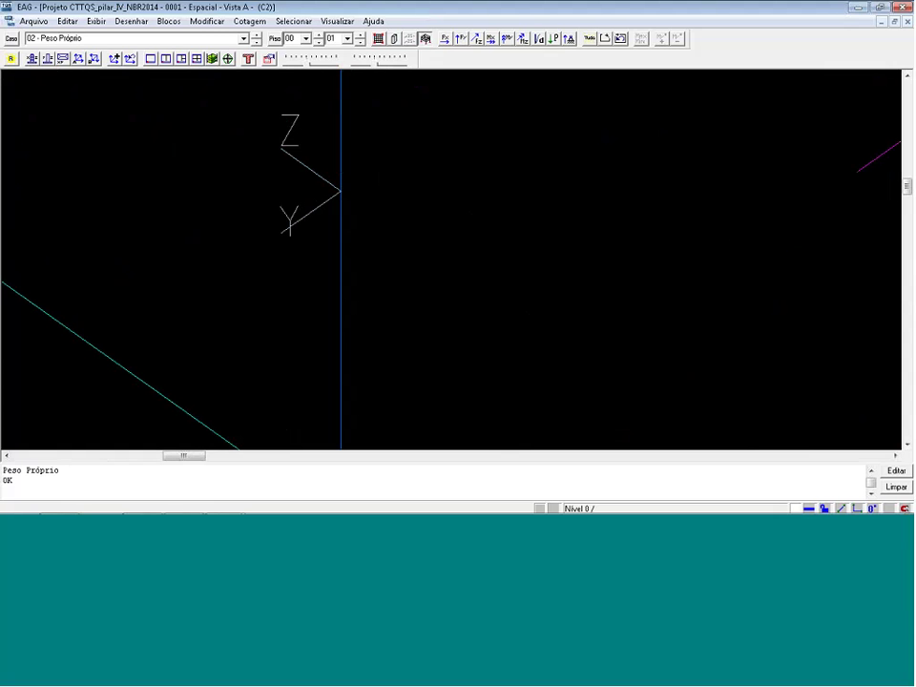
Display the X-force diagram for case 02 - Peso Próprio and examine it along the column against its local axes
{"action": "left_click", "coordinate": [446, 38]}
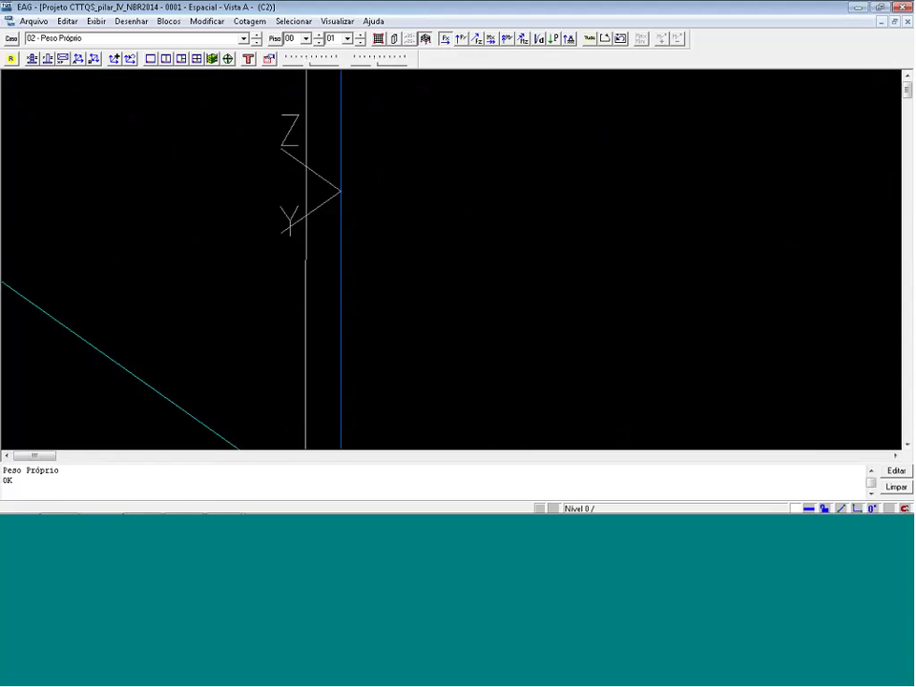
{"action": "scroll", "coordinate": [344, 257], "scroll_direction": "down", "scroll_amount": 8}
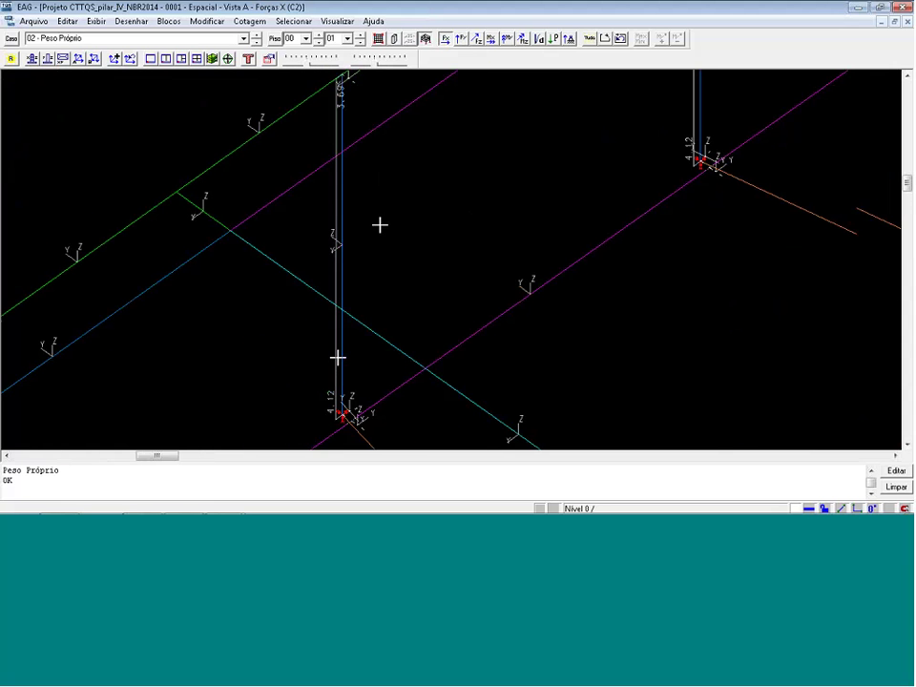
{"action": "scroll", "coordinate": [387, 197], "scroll_direction": "up", "scroll_amount": 5}
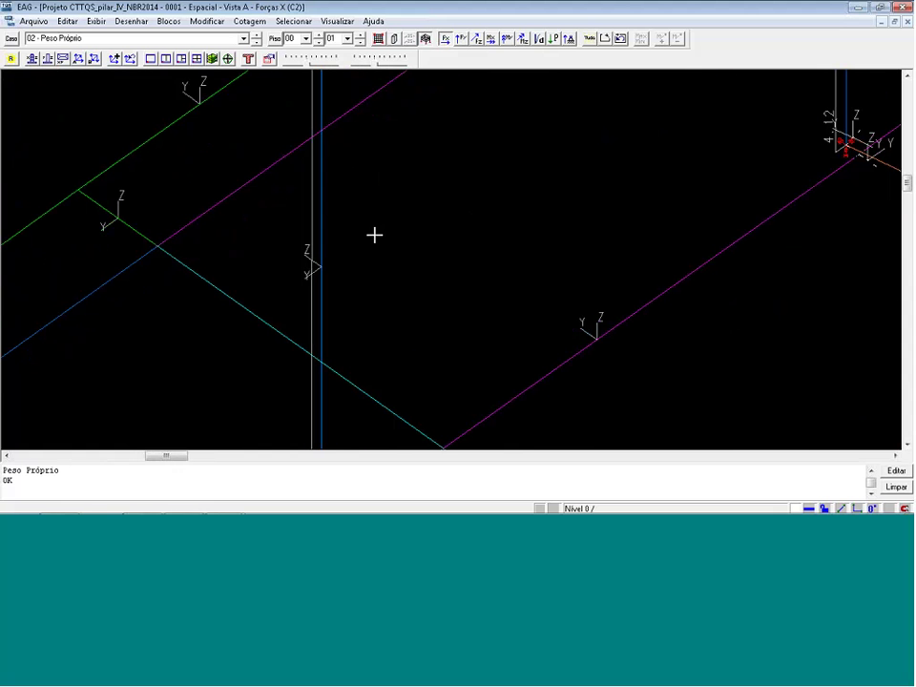
Display the Y-moment and Z-moment diagrams in turn and compare the column's bending with its local Y and Z axes
{"action": "left_click", "coordinate": [507, 40]}
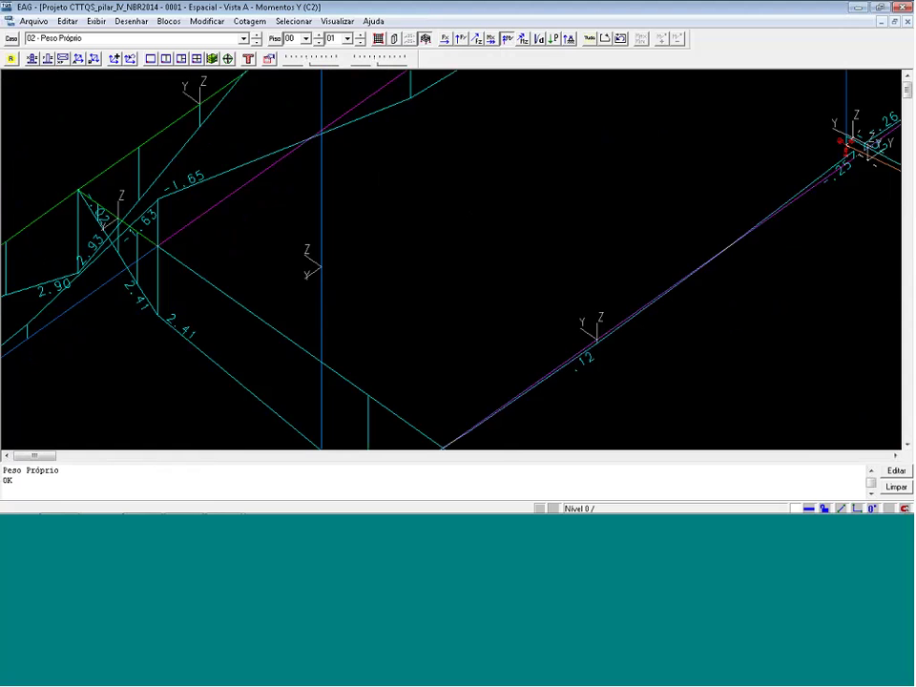
{"action": "left_click", "coordinate": [524, 39]}
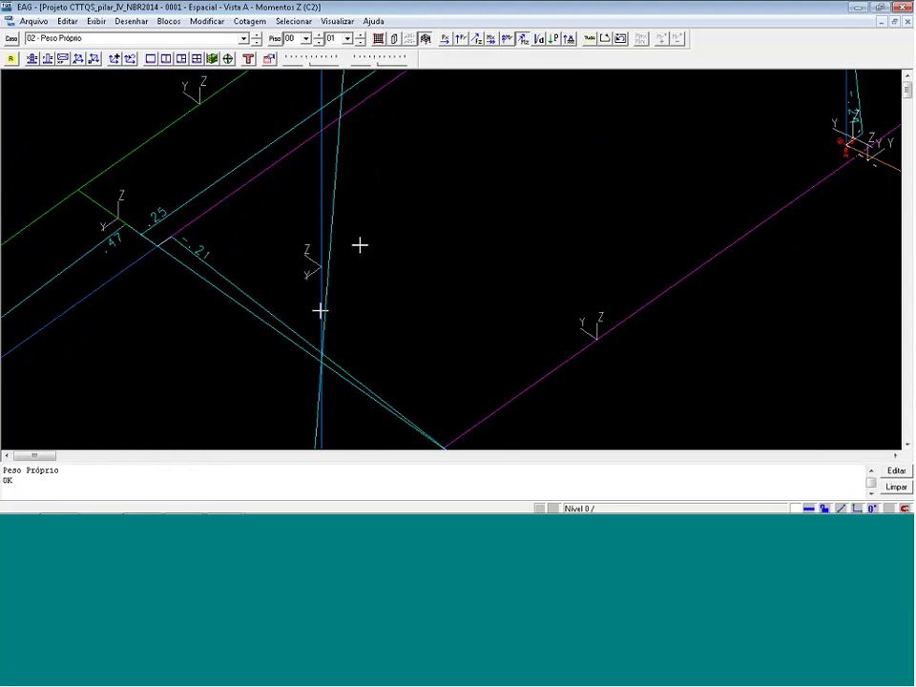
{"action": "scroll", "coordinate": [305, 330], "scroll_direction": "down", "scroll_amount": 1}
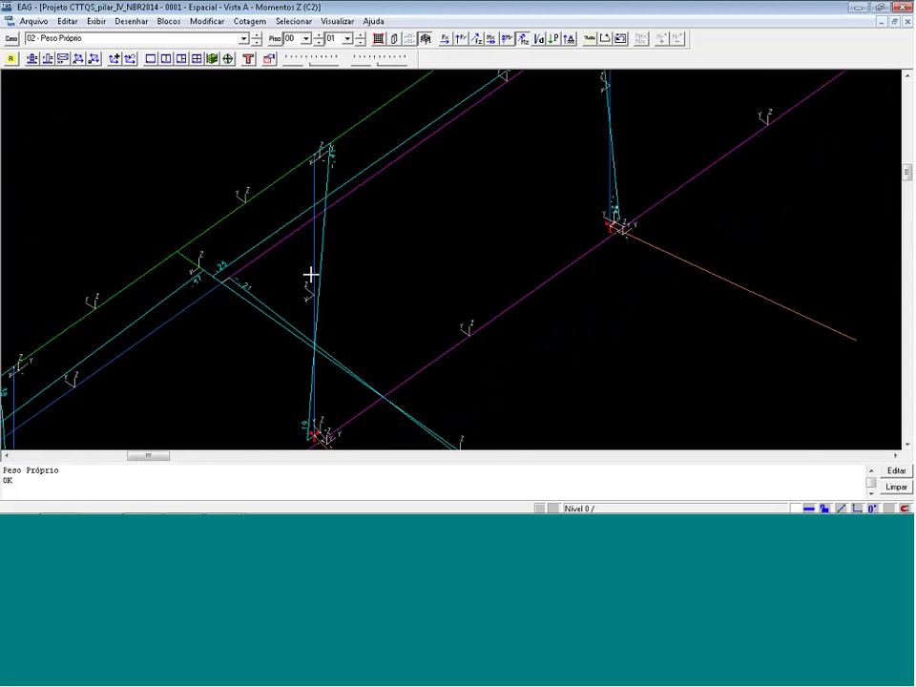
{"action": "mouse_move", "coordinate": [311, 275]}
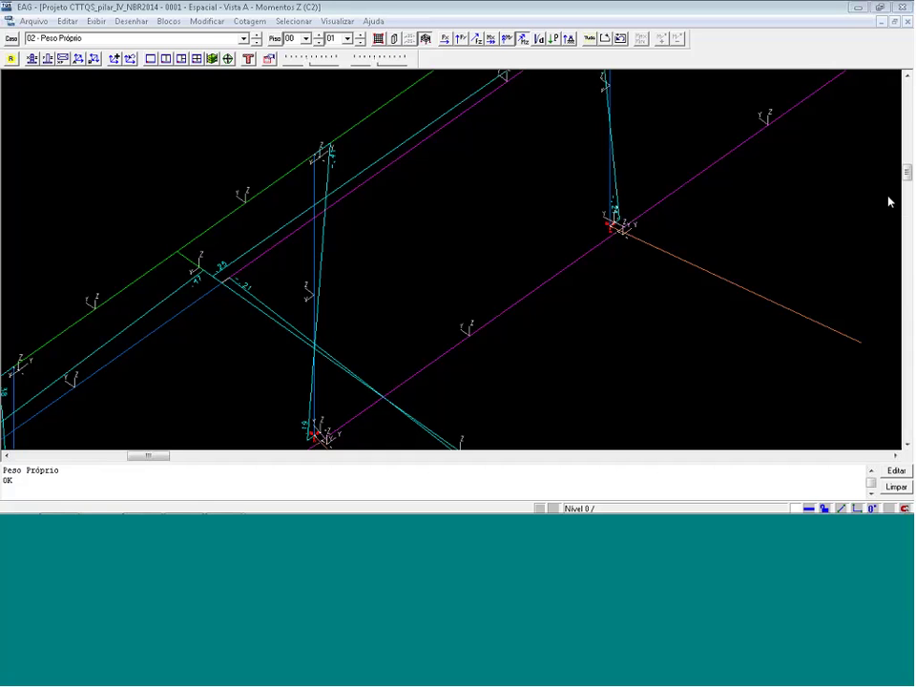
Close the spatial frame viewer and switch to the Web Curso Padrão presentation
{"action": "left_click", "coordinate": [903, 7]}
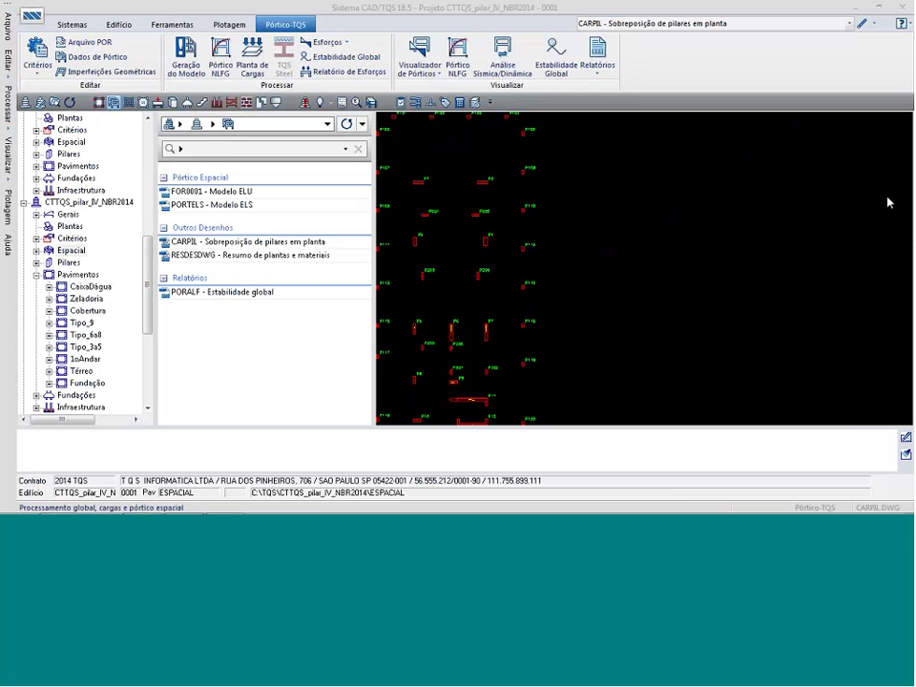
{"action": "key", "text": "alt+Tab"}
{"action": "key", "text": "alt+Tab"}
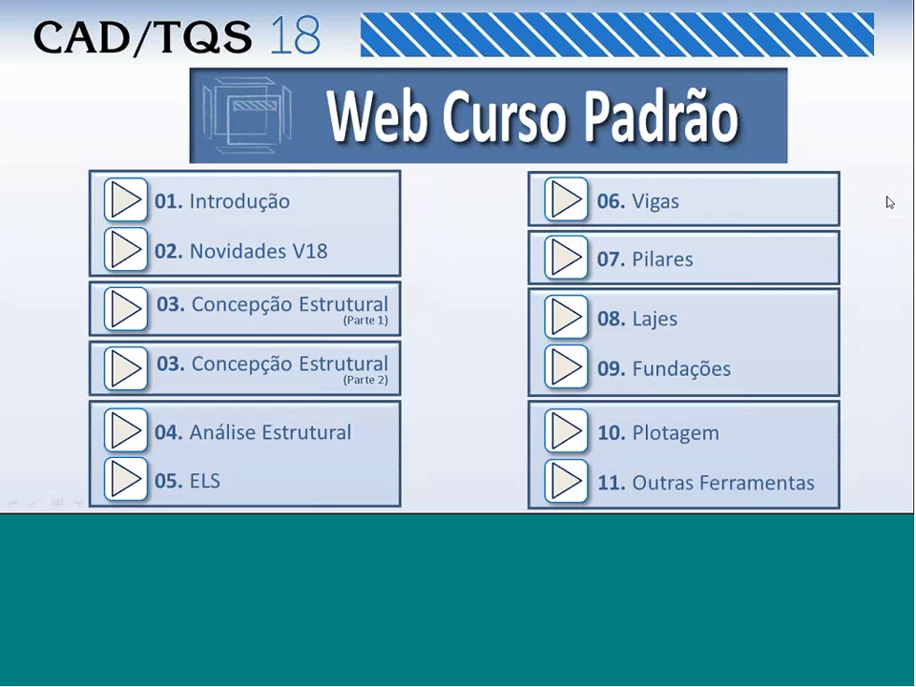